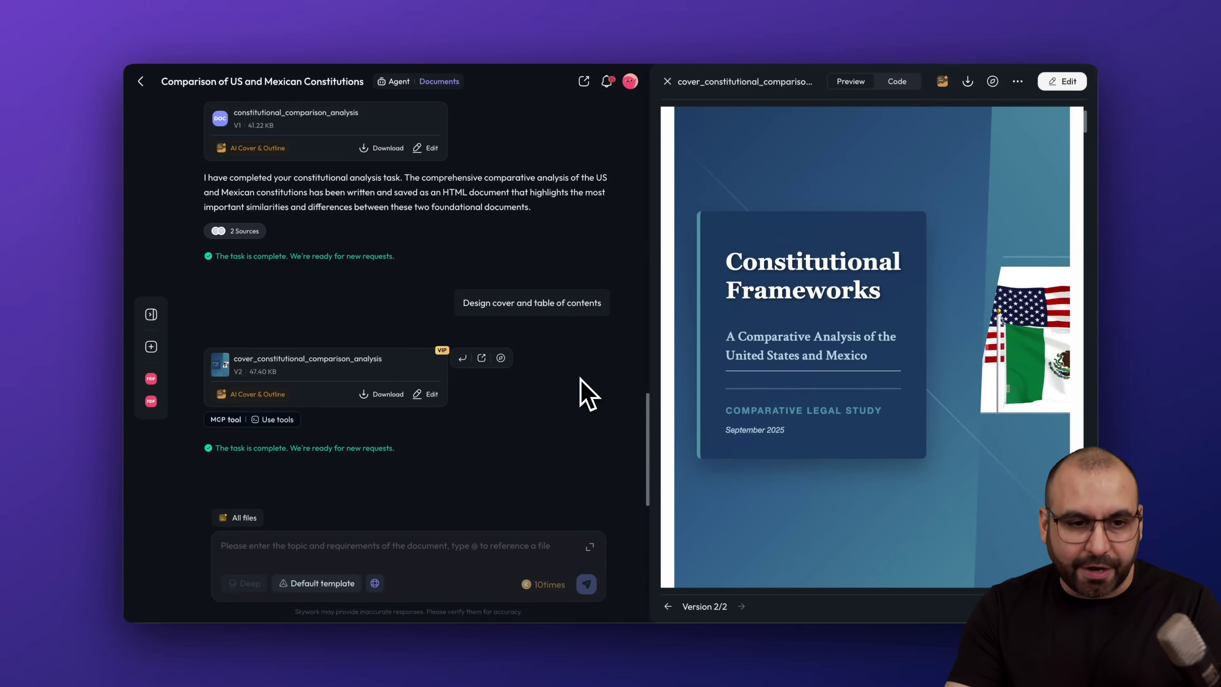
{"action": "scroll", "coordinate": [580, 380], "scroll_direction": "up", "scroll_amount": 15}
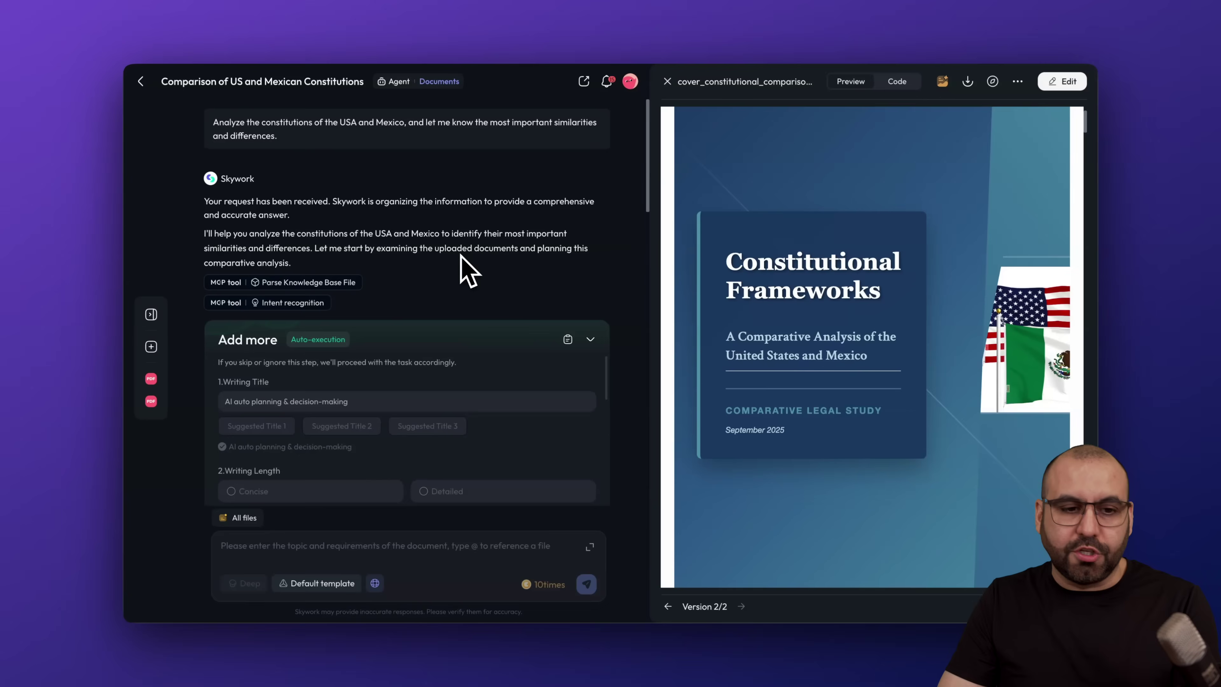
{"action": "scroll", "coordinate": [469, 272], "scroll_direction": "down", "scroll_amount": 4}
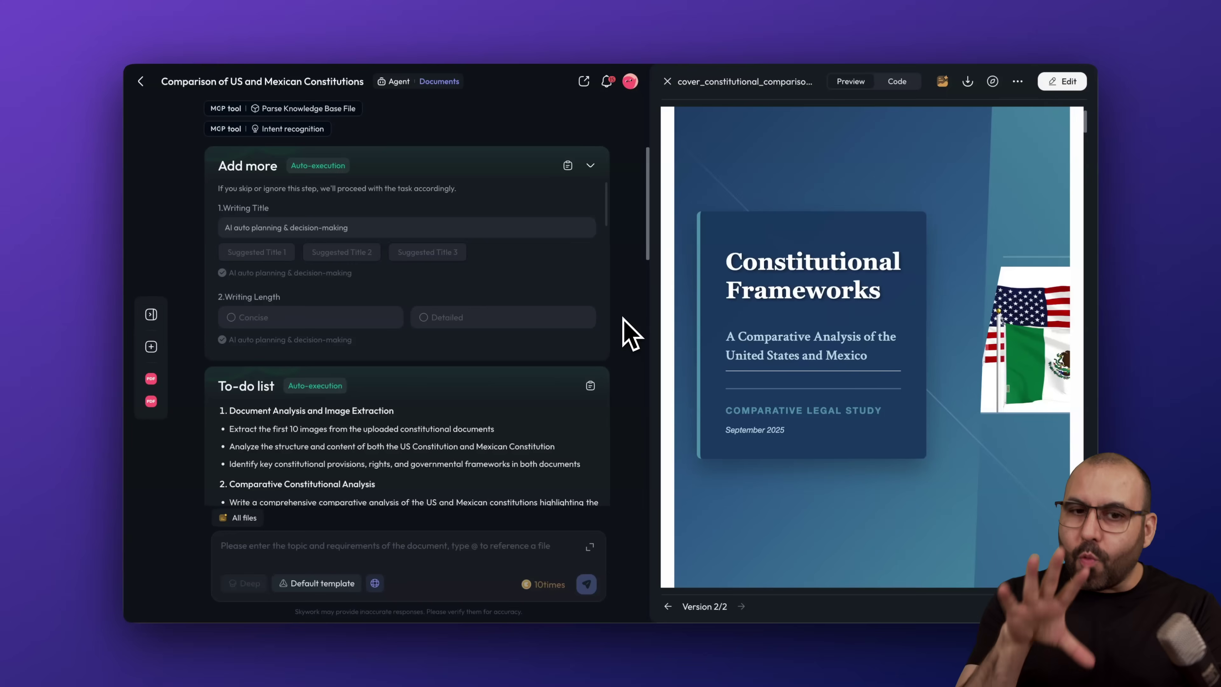
{"action": "scroll", "coordinate": [430, 251], "scroll_direction": "down", "scroll_amount": 5}
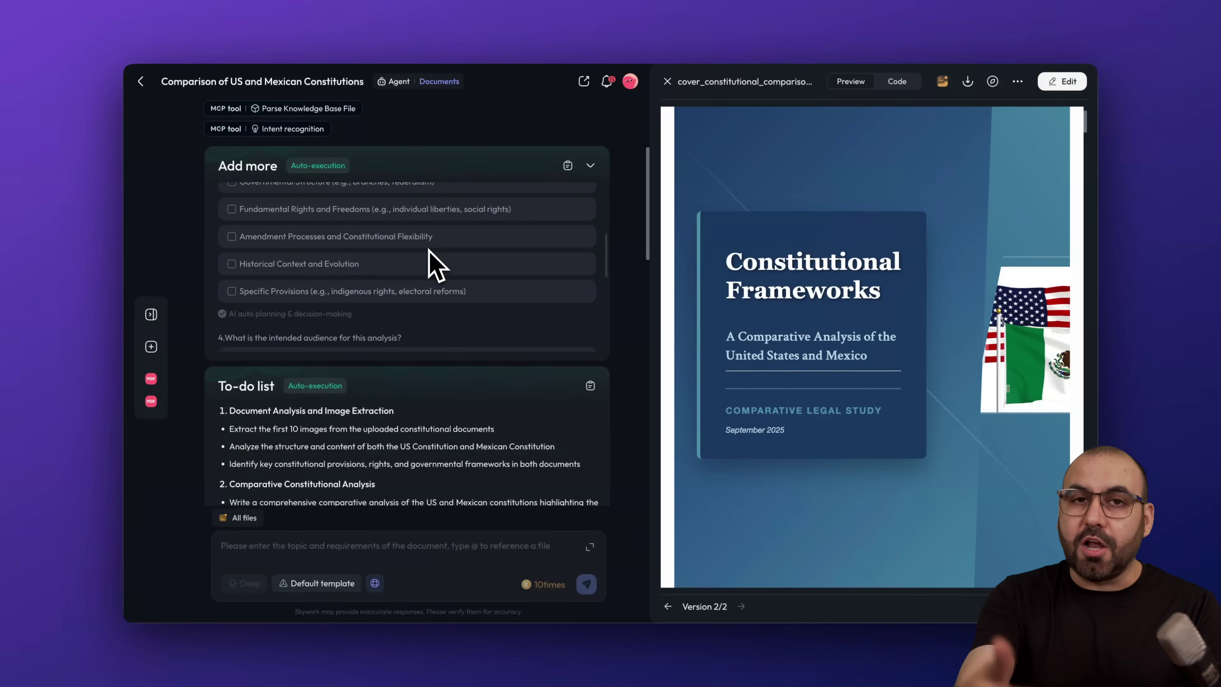
{"action": "scroll", "coordinate": [428, 249], "scroll_direction": "down", "scroll_amount": 6}
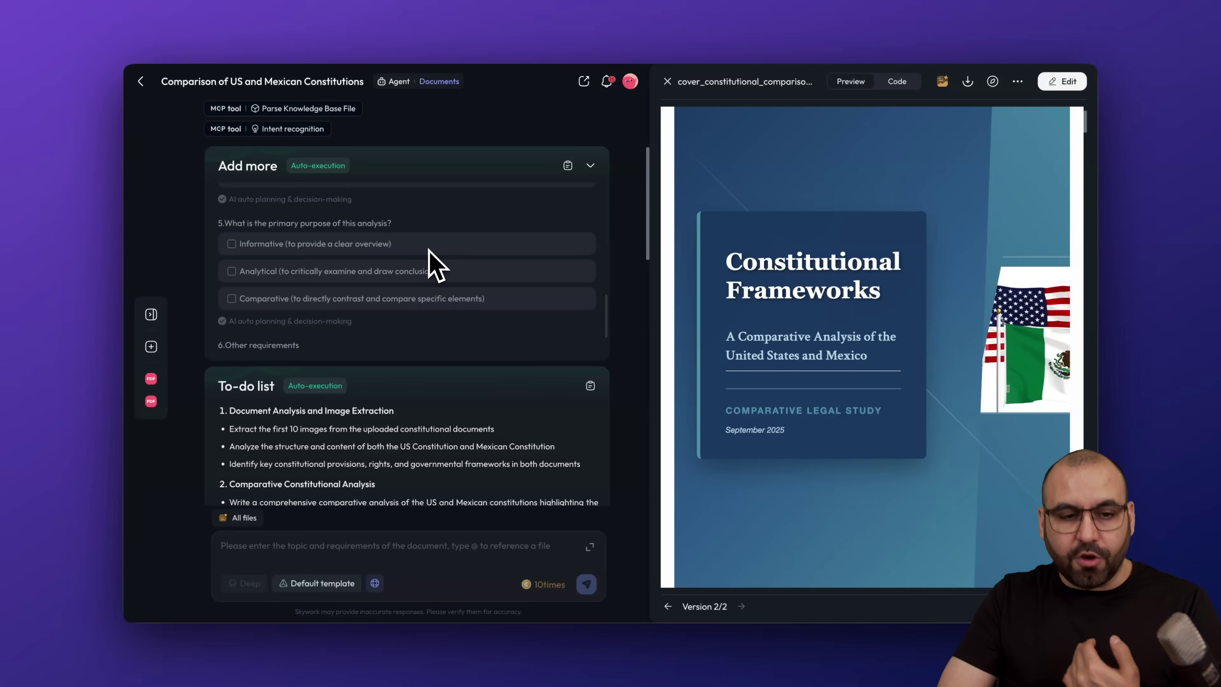
{"action": "scroll", "coordinate": [385, 241], "scroll_direction": "down", "scroll_amount": 6}
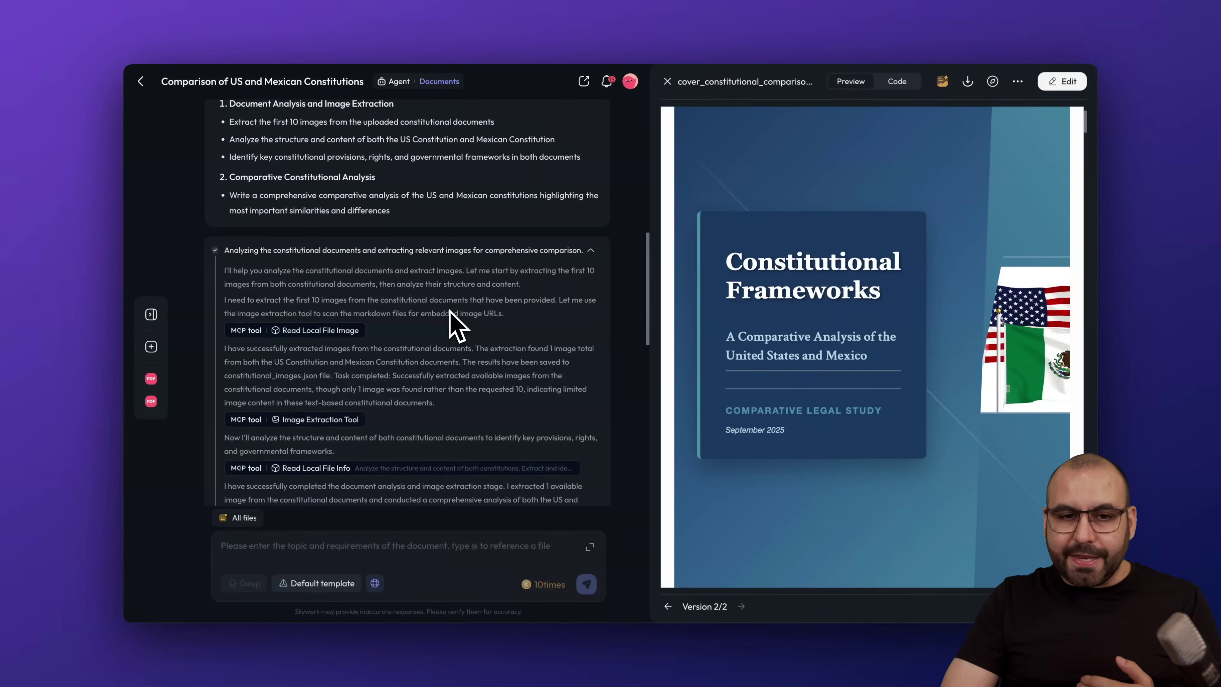
{"action": "scroll", "coordinate": [450, 312], "scroll_direction": "up", "scroll_amount": 6}
{"action": "scroll", "coordinate": [452, 322], "scroll_direction": "down", "scroll_amount": 10}
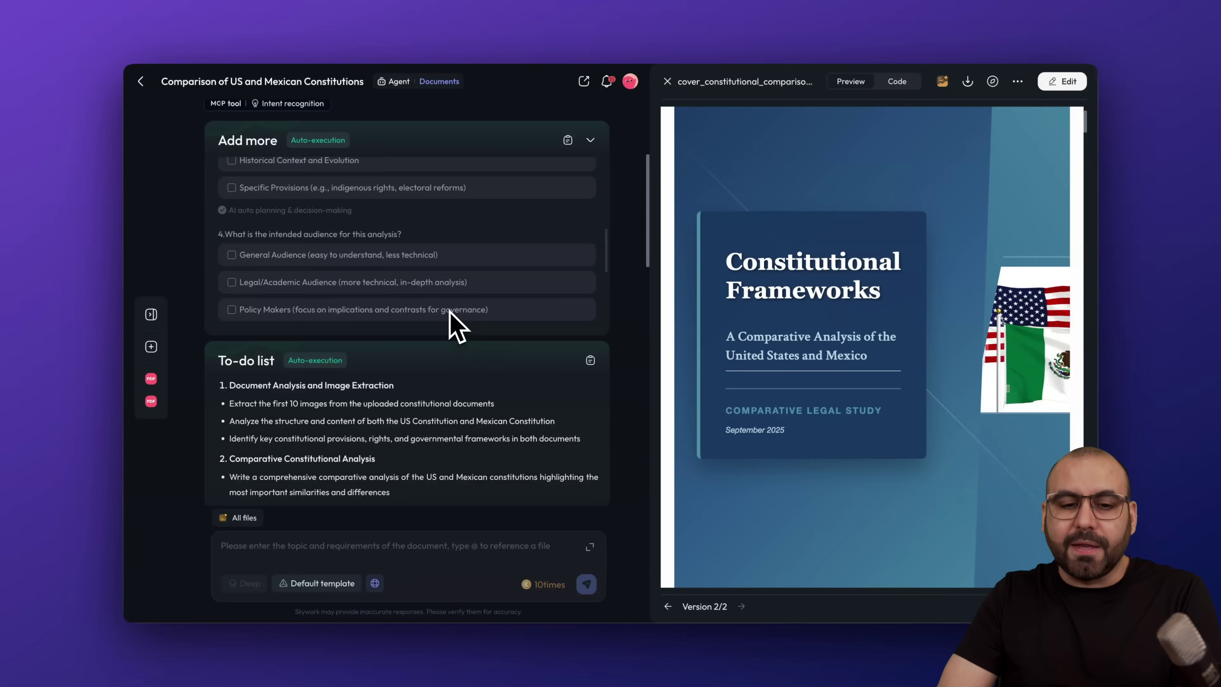
{"action": "scroll", "coordinate": [576, 421], "scroll_direction": "down", "scroll_amount": 10}
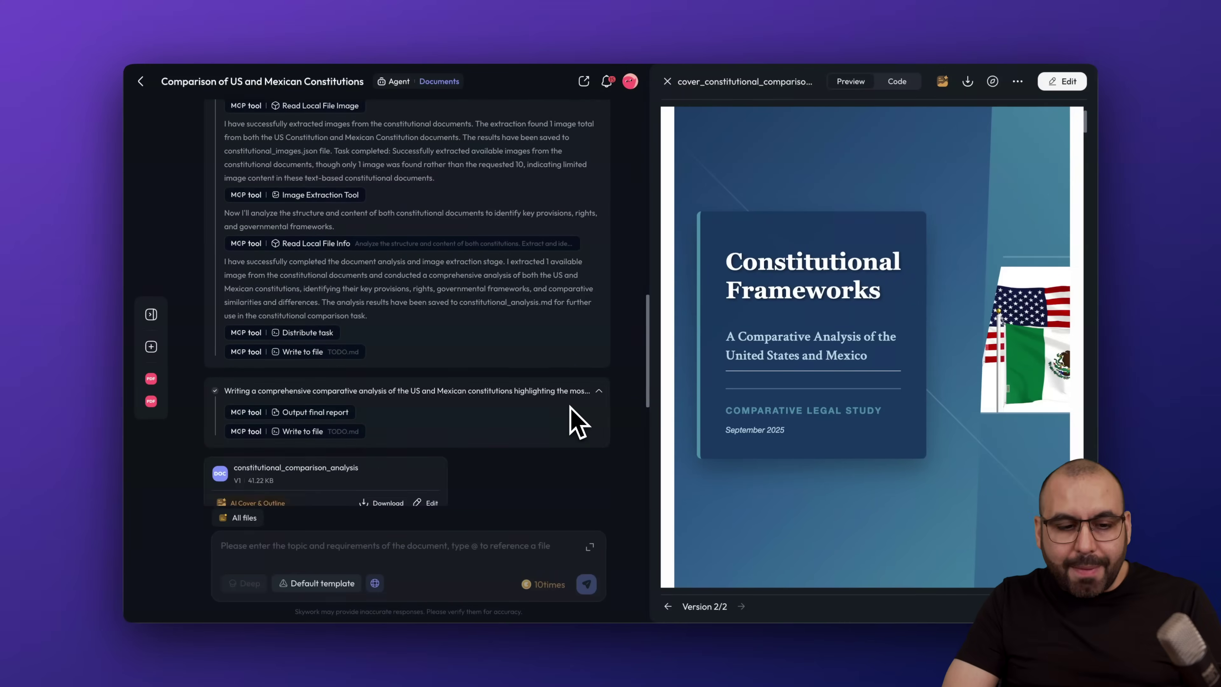
{"action": "scroll", "coordinate": [575, 421], "scroll_direction": "down", "scroll_amount": 3}
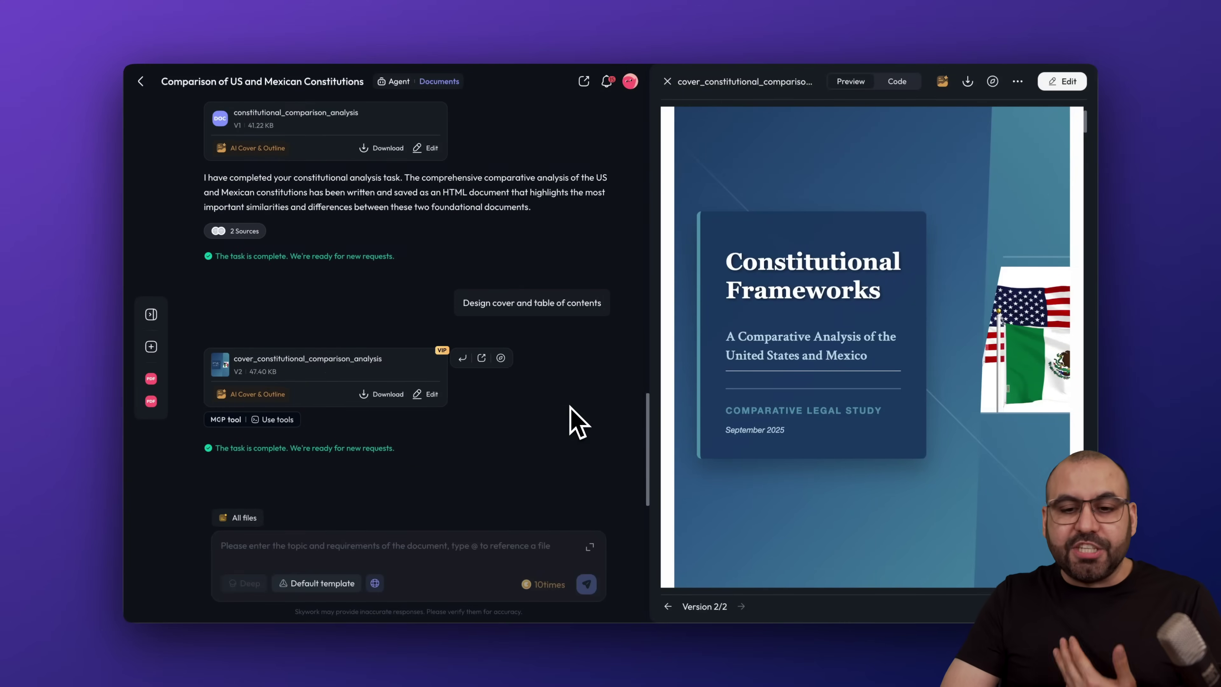
{"action": "scroll", "coordinate": [887, 405], "scroll_direction": "down", "scroll_amount": 10}
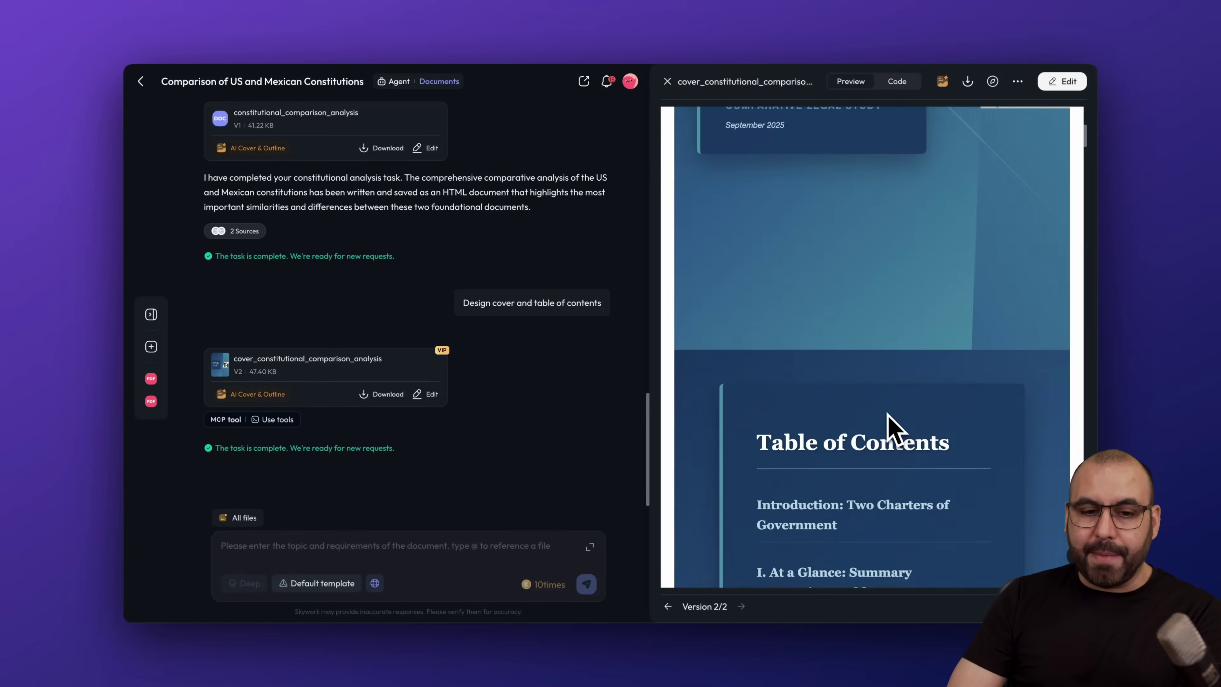
{"action": "scroll", "coordinate": [889, 428], "scroll_direction": "up", "scroll_amount": 4}
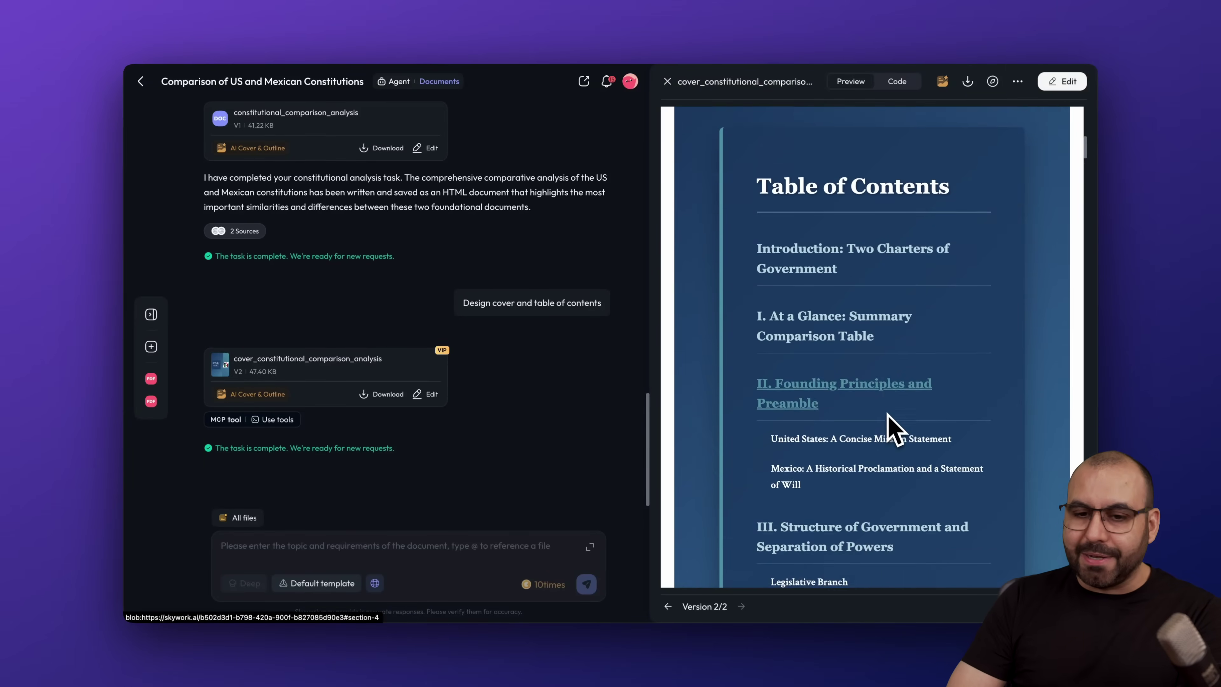
{"action": "scroll", "coordinate": [888, 428], "scroll_direction": "down", "scroll_amount": 15}
{"action": "scroll", "coordinate": [888, 428], "scroll_direction": "down", "scroll_amount": 10}
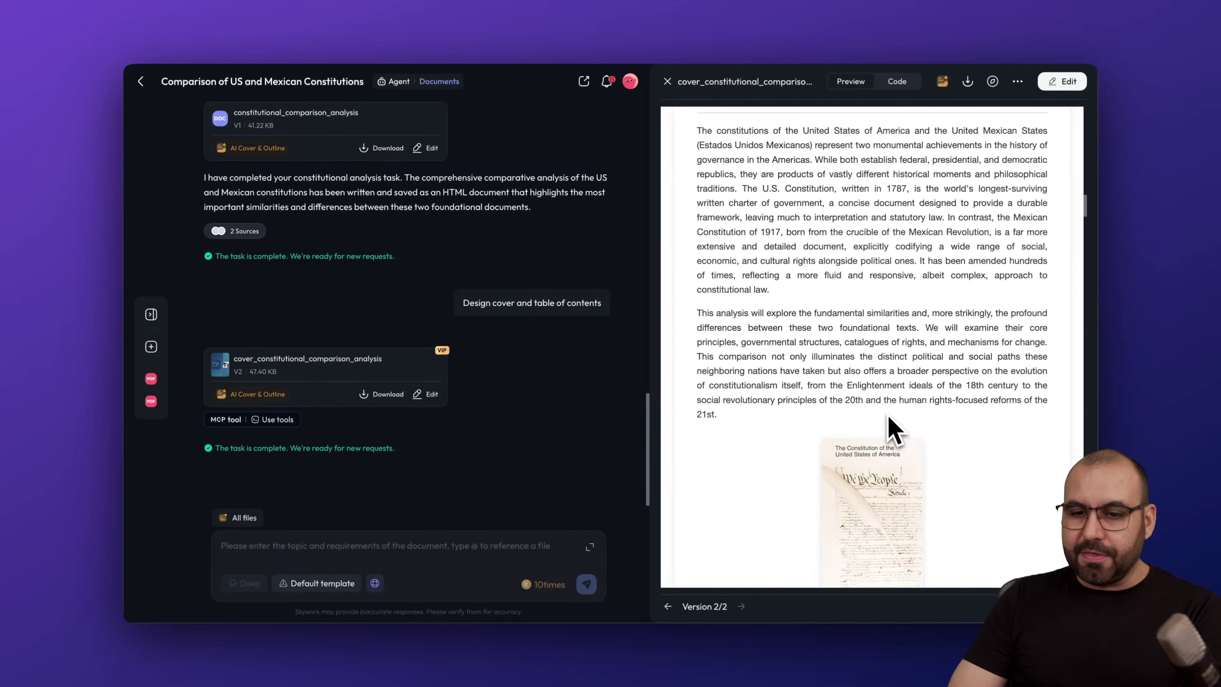
{"action": "scroll", "coordinate": [888, 428], "scroll_direction": "down", "scroll_amount": 3}
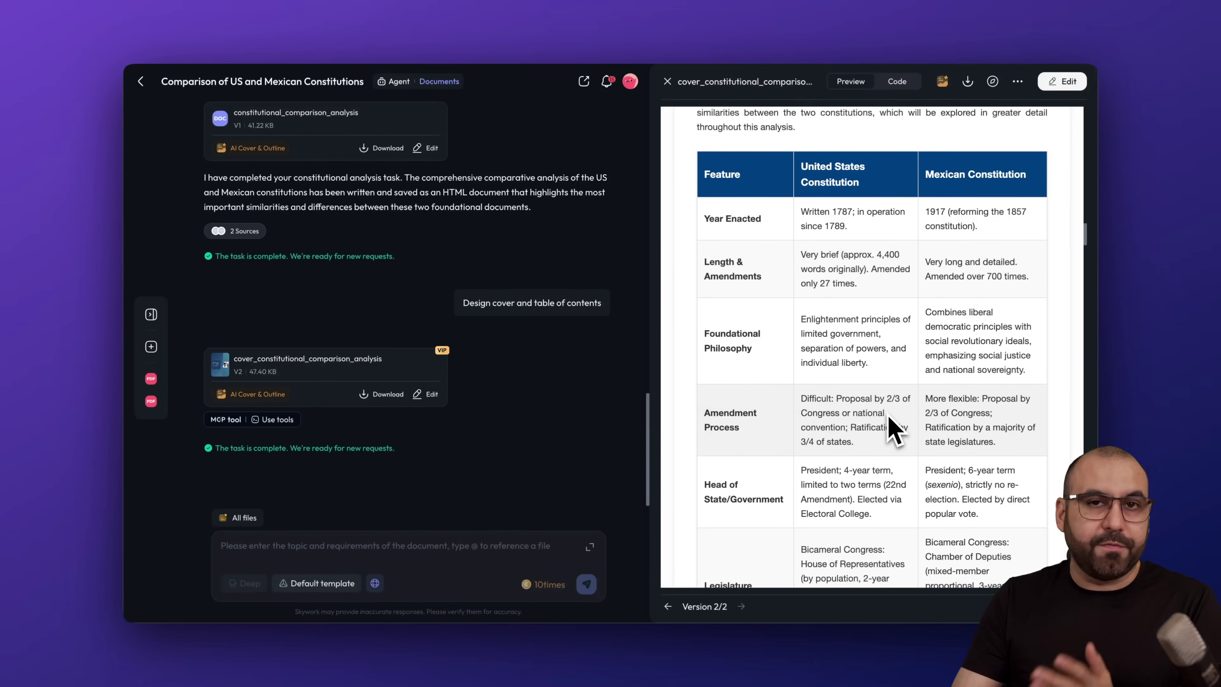
{"action": "scroll", "coordinate": [888, 428], "scroll_direction": "down", "scroll_amount": 12}
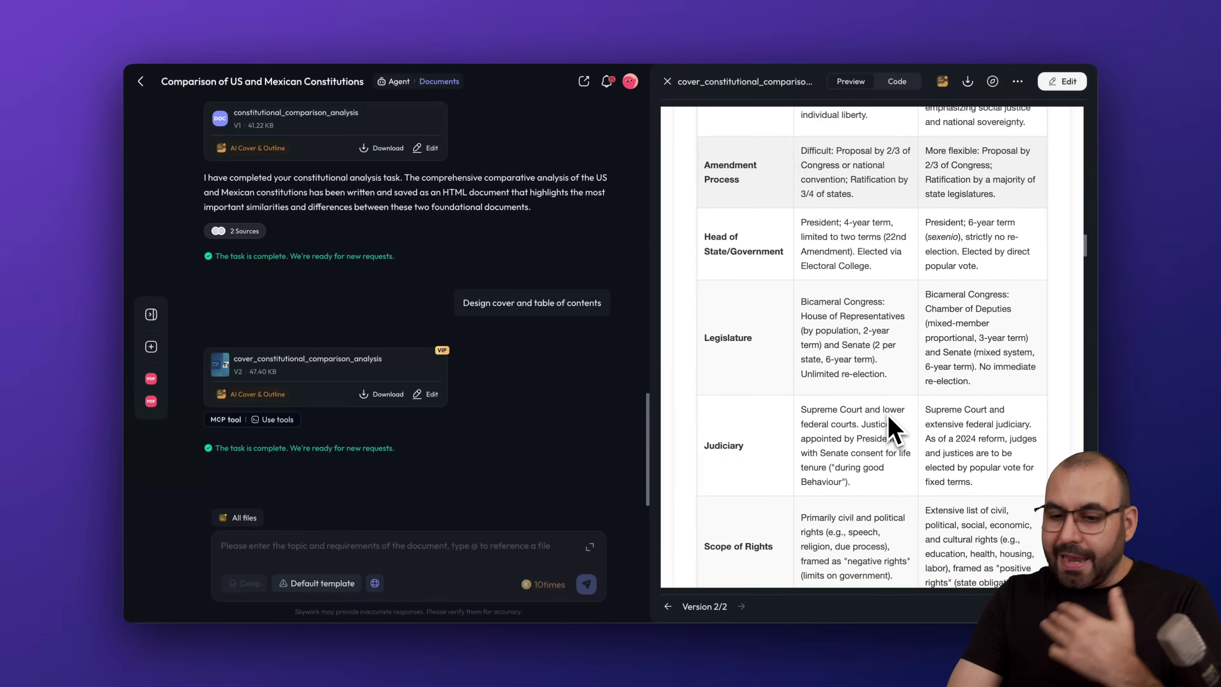
{"action": "scroll", "coordinate": [888, 427], "scroll_direction": "down", "scroll_amount": 15}
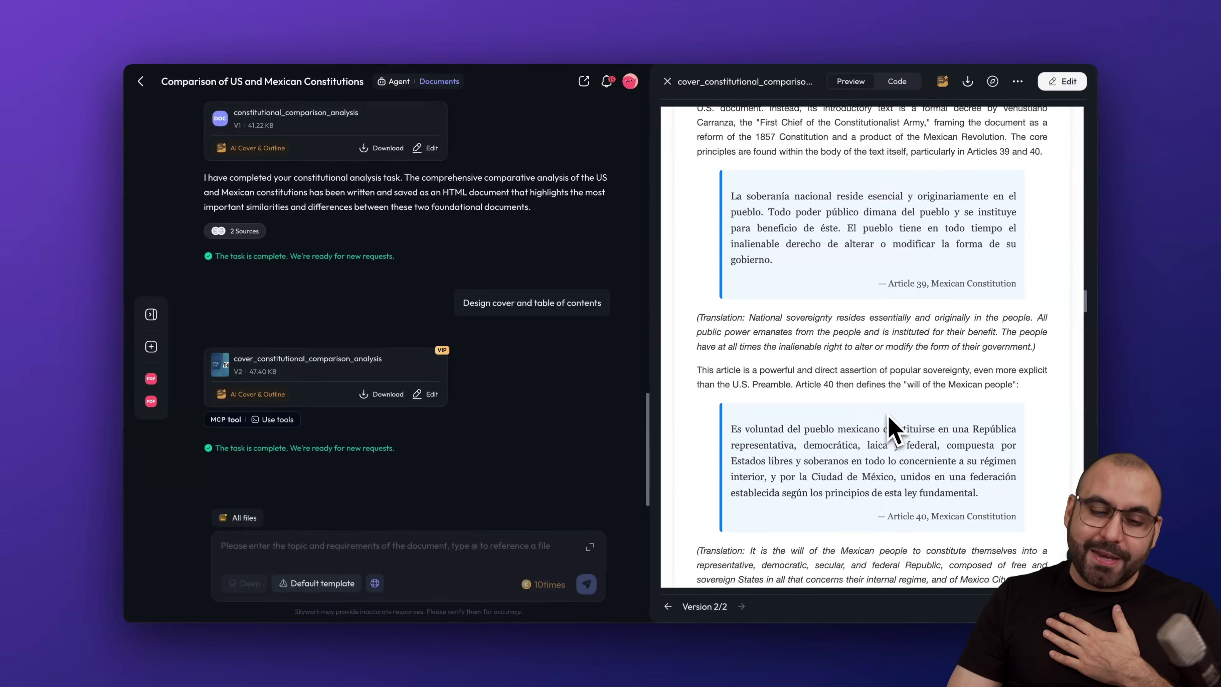
{"action": "scroll", "coordinate": [888, 428], "scroll_direction": "down", "scroll_amount": 15}
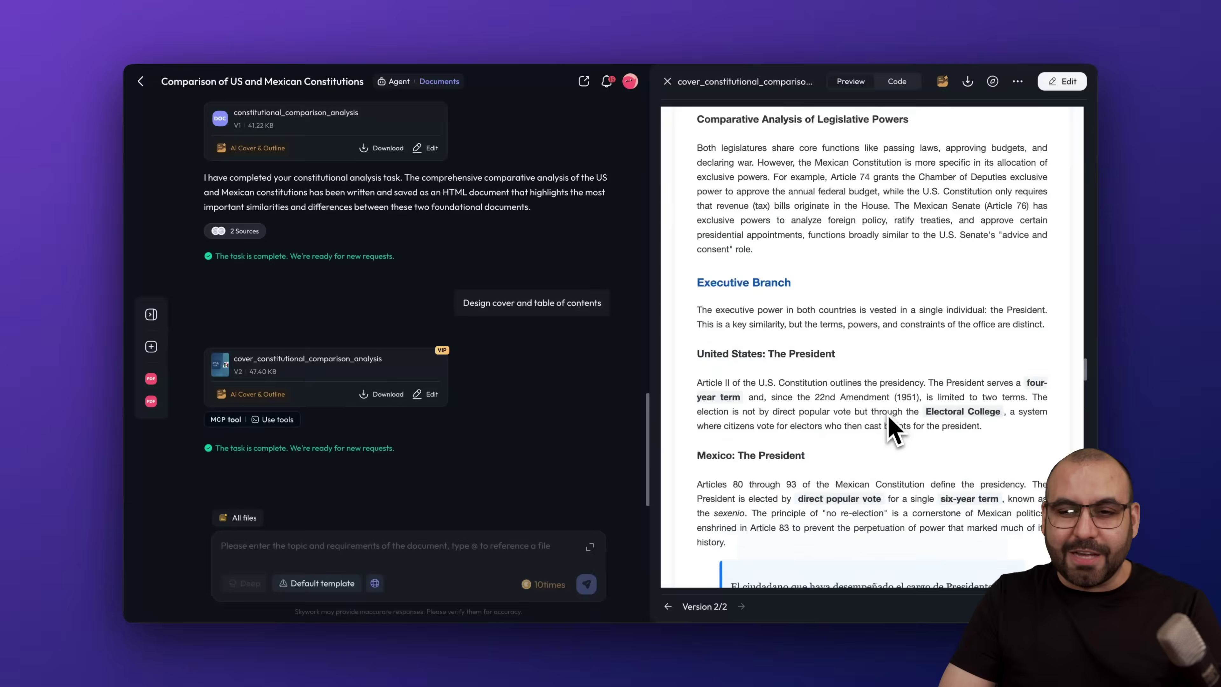
{"action": "scroll", "coordinate": [888, 418], "scroll_direction": "down", "scroll_amount": 8}
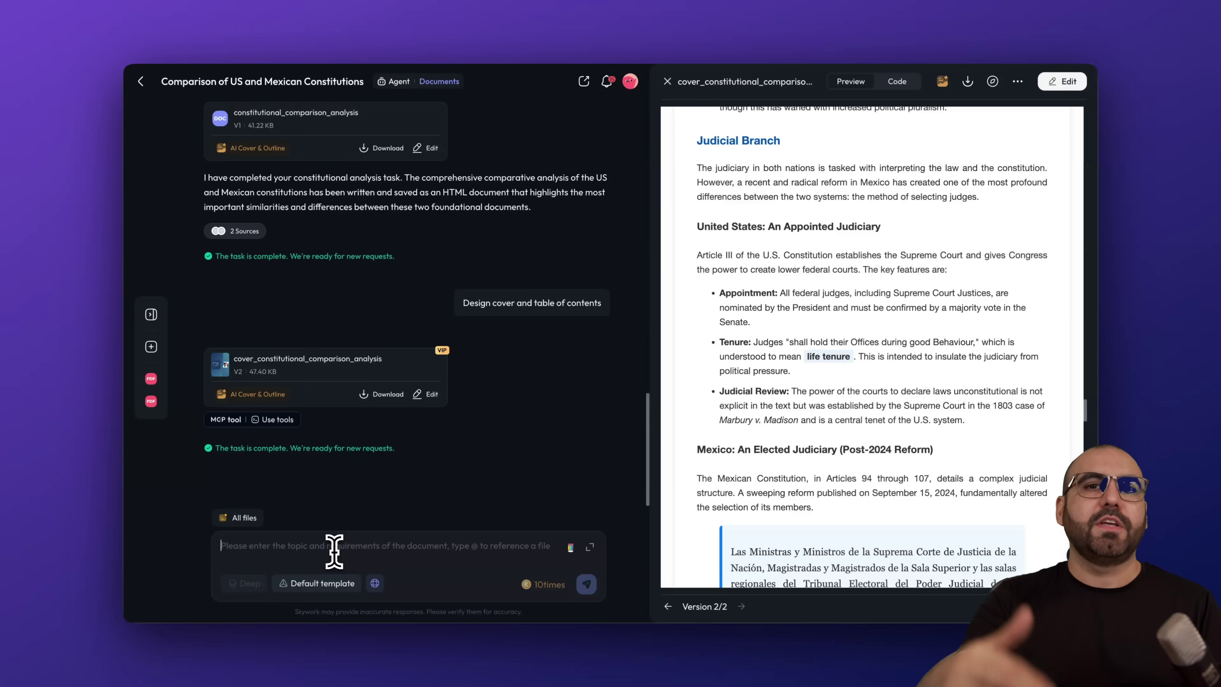
Scroll through the Constitutional Frameworks slide deck and its sources.
{"action": "left_click", "coordinate": [364, 547]}
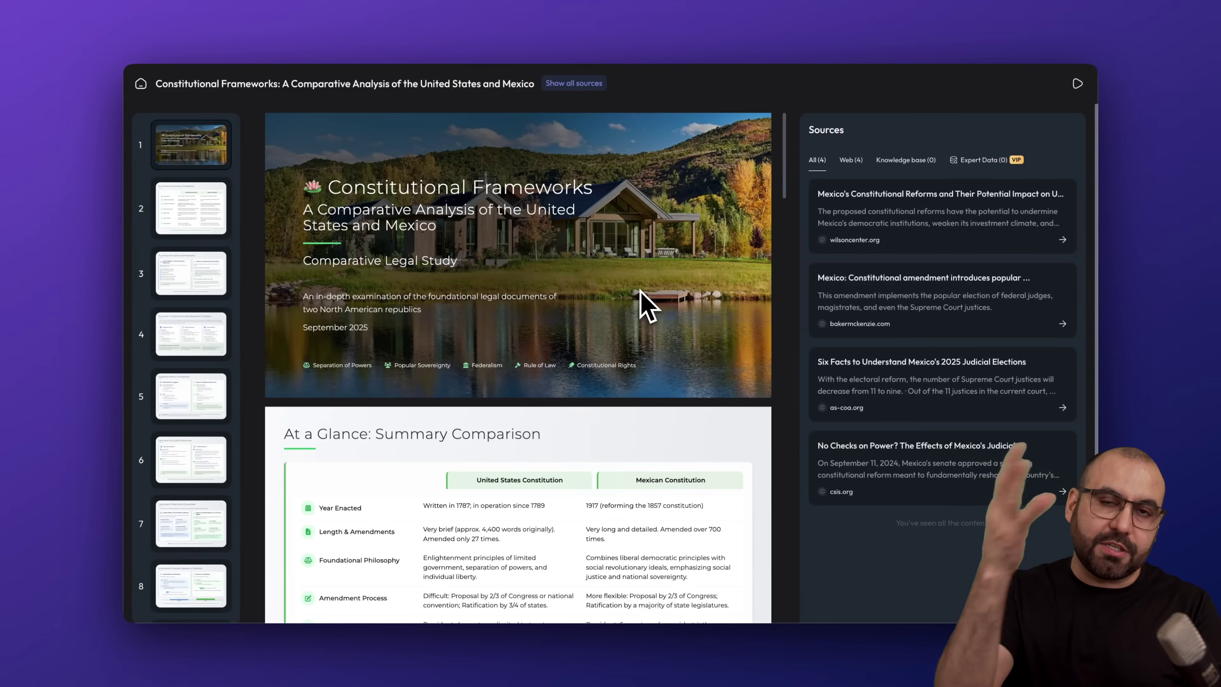
{"action": "scroll", "coordinate": [642, 293], "scroll_direction": "down", "scroll_amount": 5}
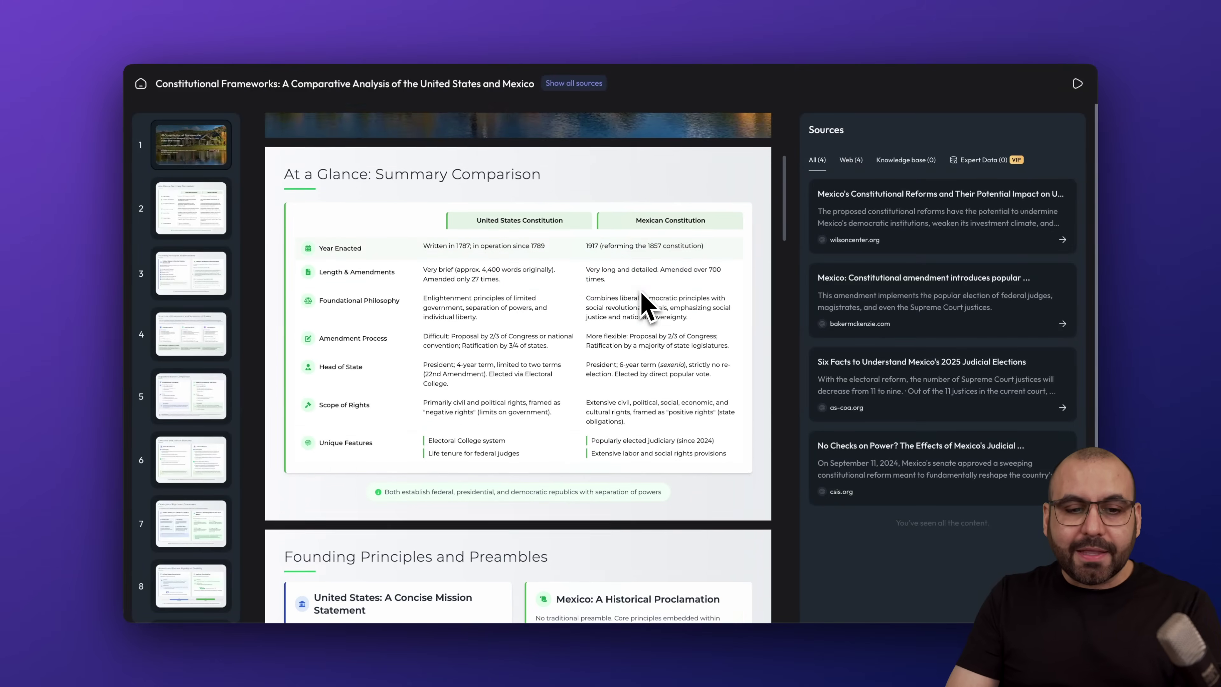
{"action": "scroll", "coordinate": [644, 303], "scroll_direction": "down", "scroll_amount": 1}
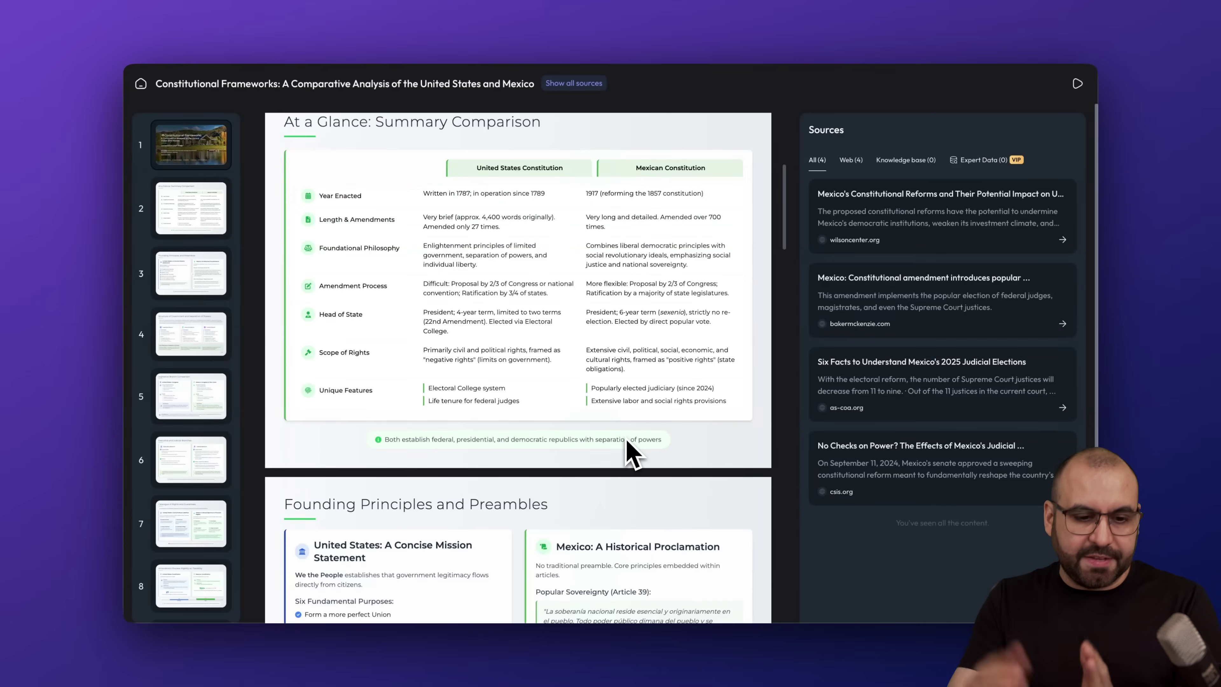
{"action": "scroll", "coordinate": [632, 450], "scroll_direction": "down", "scroll_amount": 5}
{"action": "scroll", "coordinate": [594, 324], "scroll_direction": "down", "scroll_amount": 3}
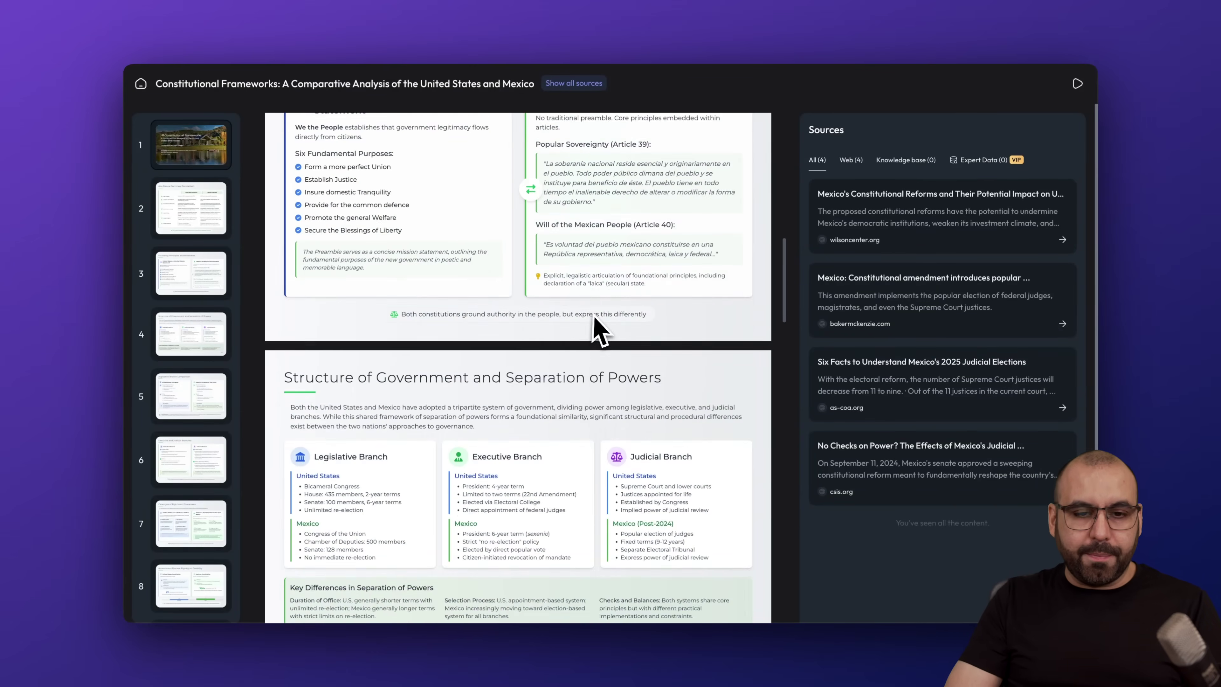
{"action": "scroll", "coordinate": [594, 327], "scroll_direction": "up", "scroll_amount": 2}
{"action": "scroll", "coordinate": [596, 325], "scroll_direction": "down", "scroll_amount": 4}
Scroll to the end of the deck, then jump to slide 3 and the Structure of Government slide.
{"action": "scroll", "coordinate": [598, 325], "scroll_direction": "down", "scroll_amount": 8}
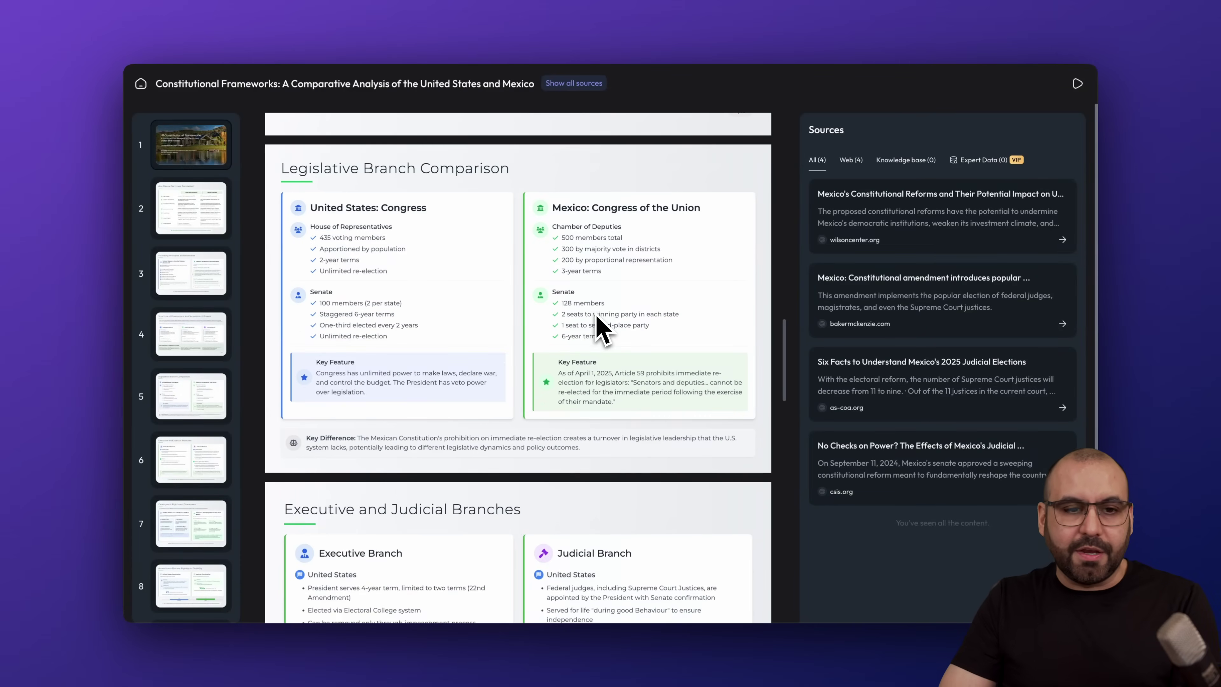
{"action": "scroll", "coordinate": [599, 327], "scroll_direction": "down", "scroll_amount": 2}
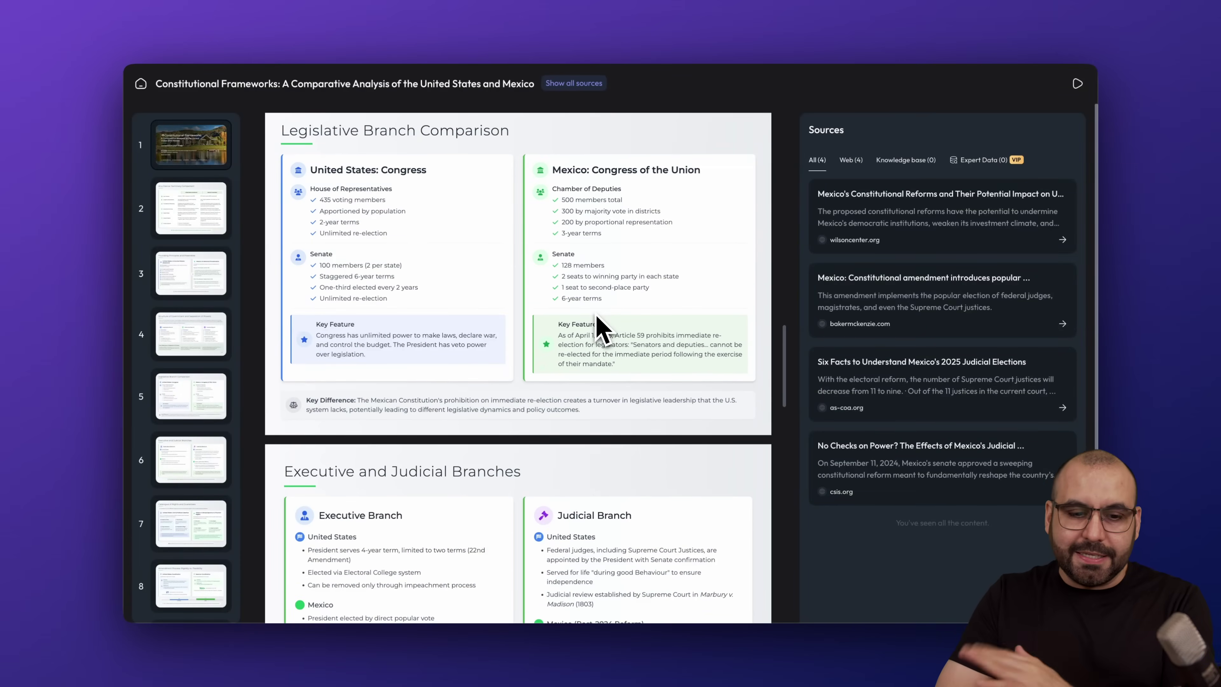
{"action": "scroll", "coordinate": [598, 327], "scroll_direction": "down", "scroll_amount": 11}
{"action": "scroll", "coordinate": [598, 327], "scroll_direction": "down", "scroll_amount": 20}
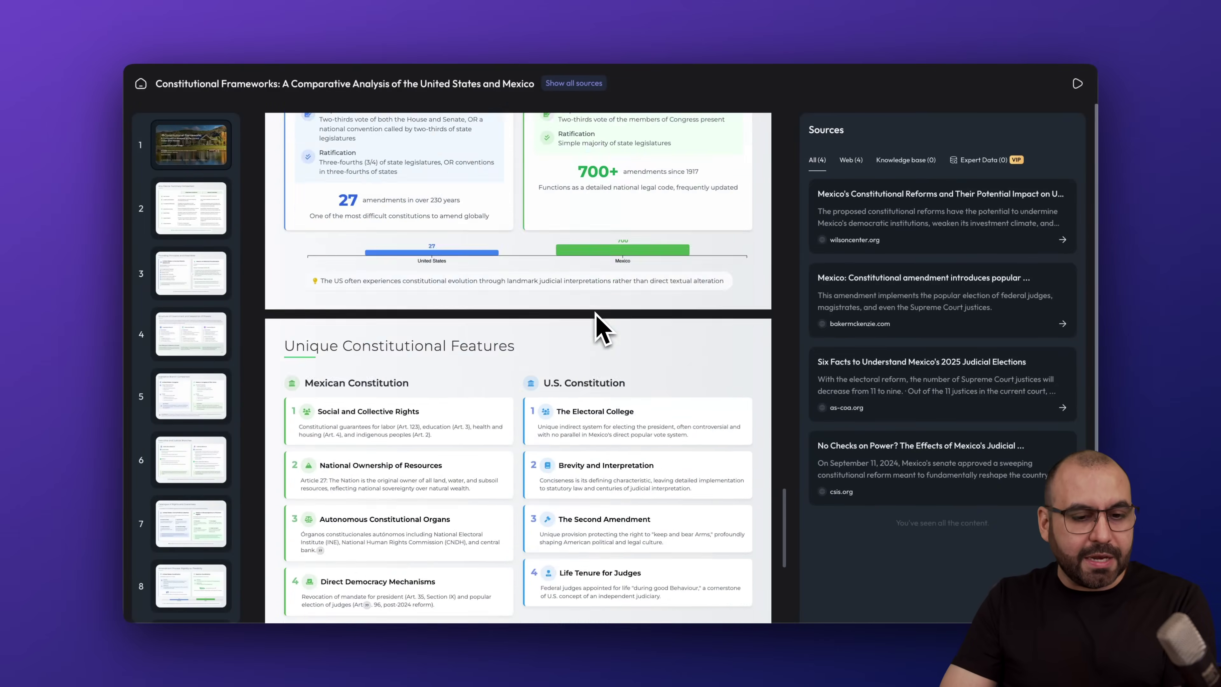
{"action": "scroll", "coordinate": [598, 329], "scroll_direction": "down", "scroll_amount": 1}
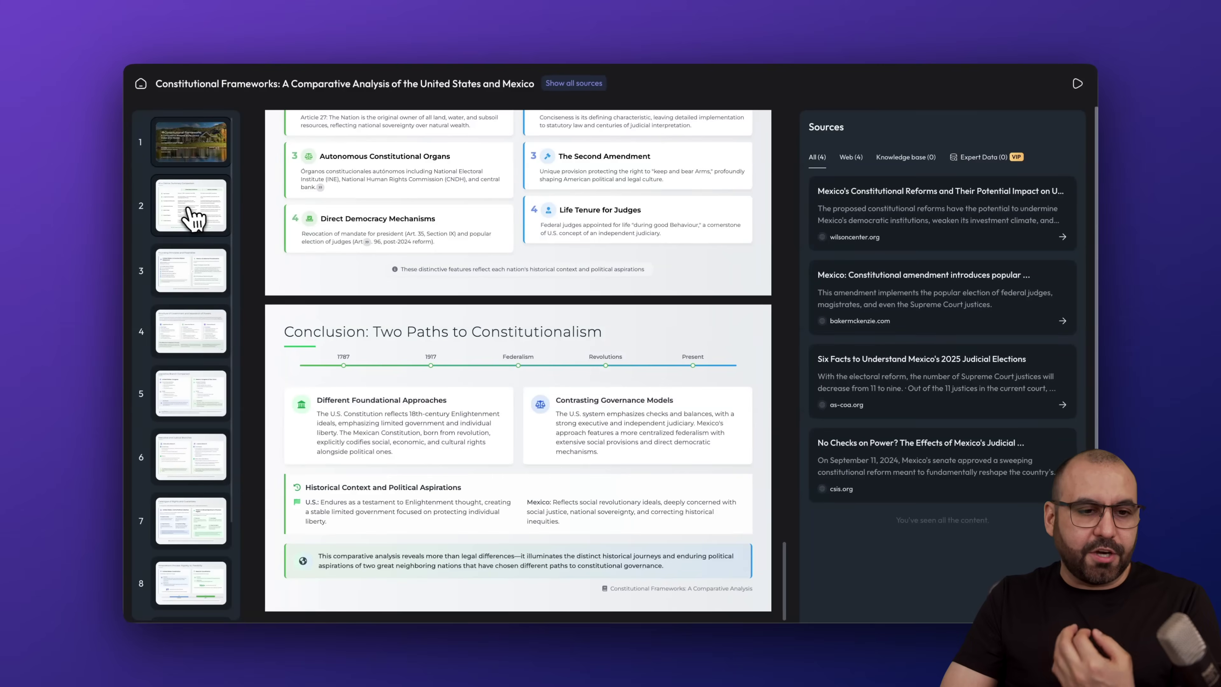
{"action": "left_click", "coordinate": [205, 250]}
{"action": "left_click", "coordinate": [208, 331]}
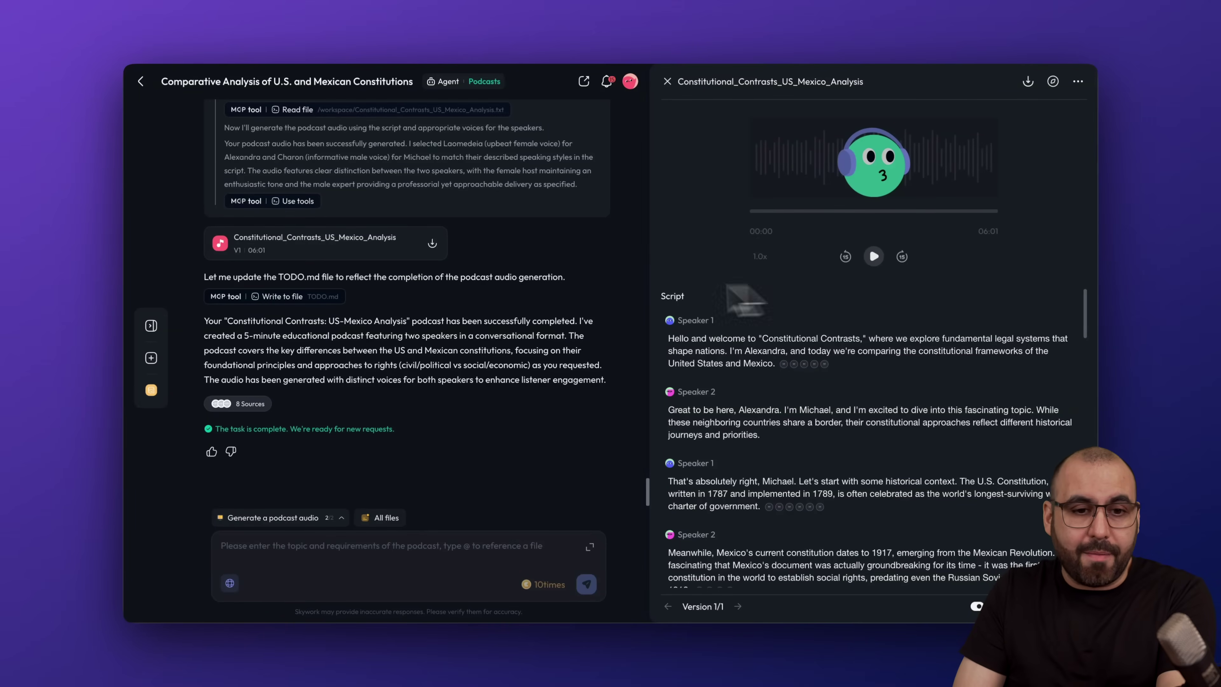
Review the podcast chat and the Constitutional_Contrasts_US_Mexico_Analysis speaker script.
{"action": "scroll", "coordinate": [483, 231], "scroll_direction": "up", "scroll_amount": 15}
{"action": "scroll", "coordinate": [443, 161], "scroll_direction": "up", "scroll_amount": 10}
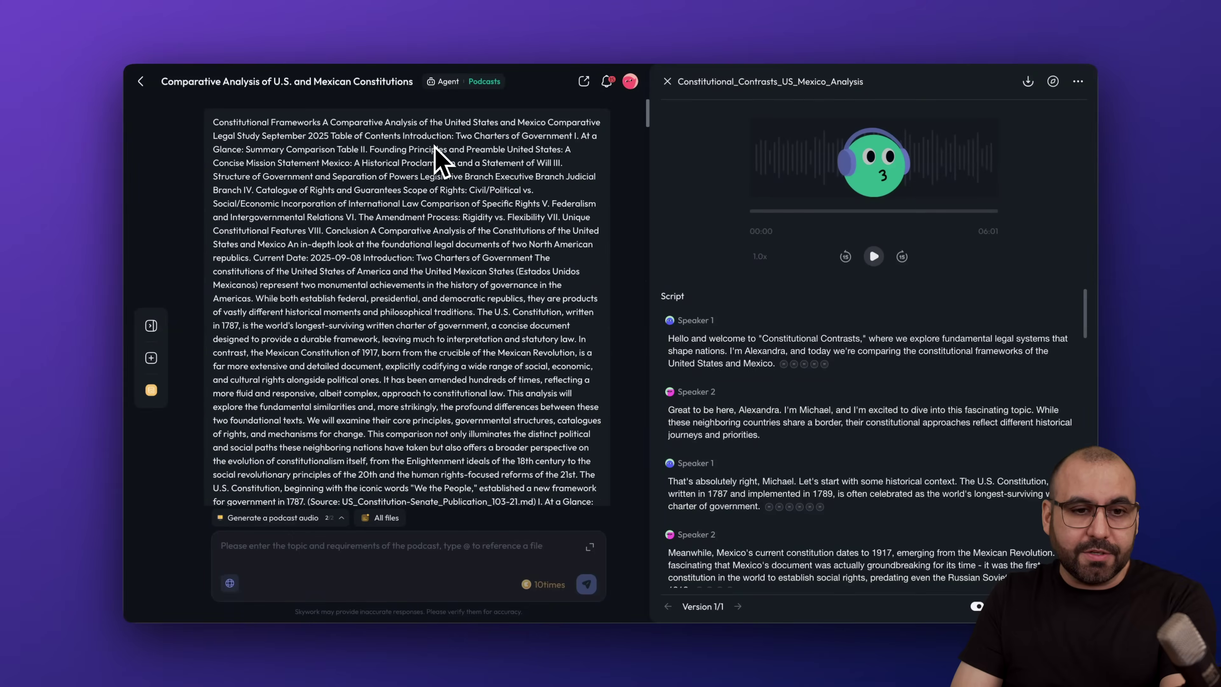
{"action": "scroll", "coordinate": [420, 322], "scroll_direction": "down", "scroll_amount": 20}
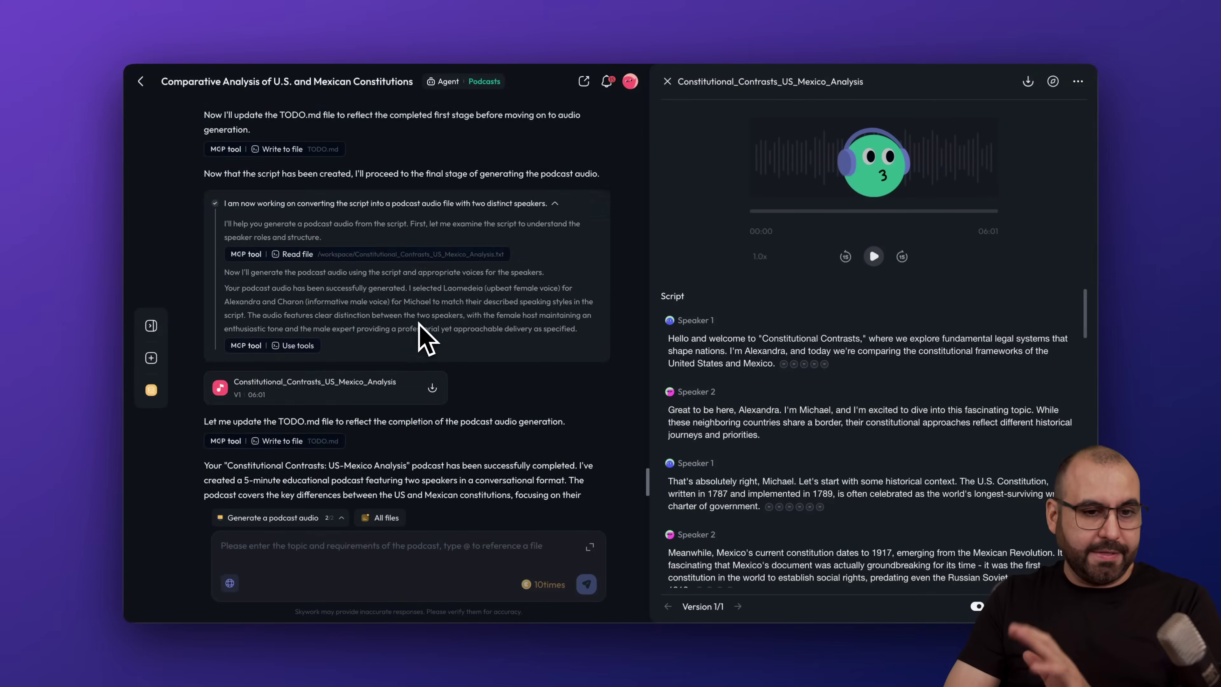
{"action": "scroll", "coordinate": [712, 387], "scroll_direction": "down", "scroll_amount": 1}
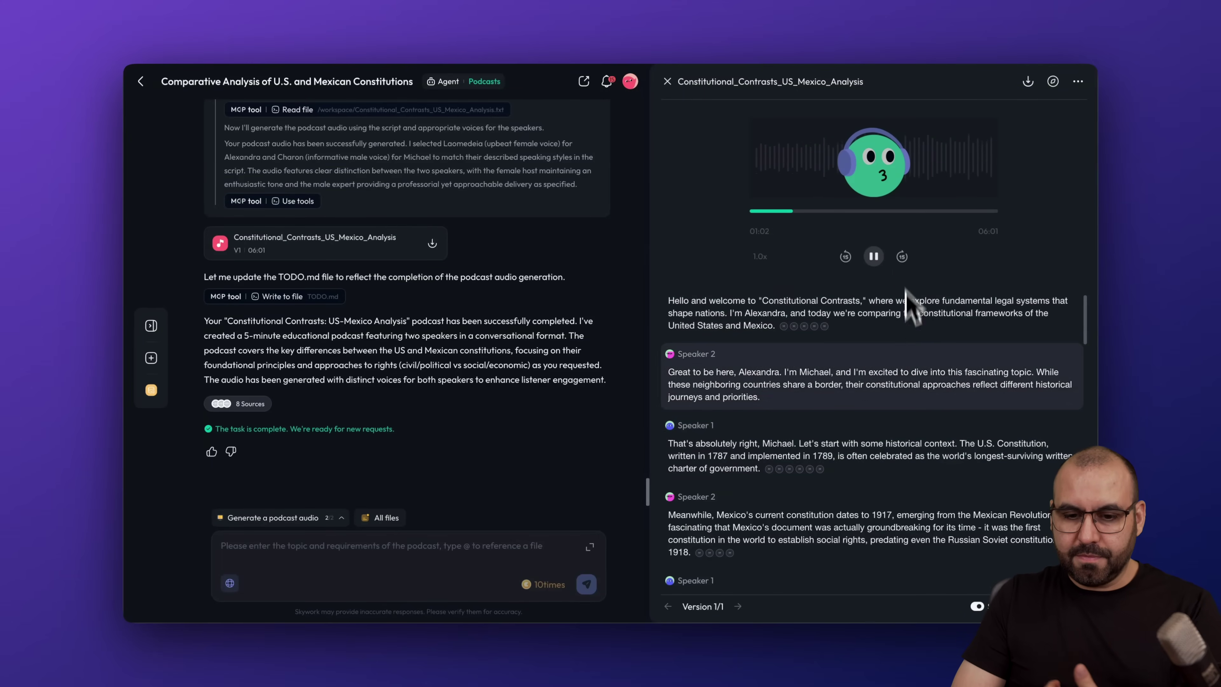
Pause the constitutions podcast and review its transcript.
{"action": "scroll", "coordinate": [923, 433], "scroll_direction": "down", "scroll_amount": 2}
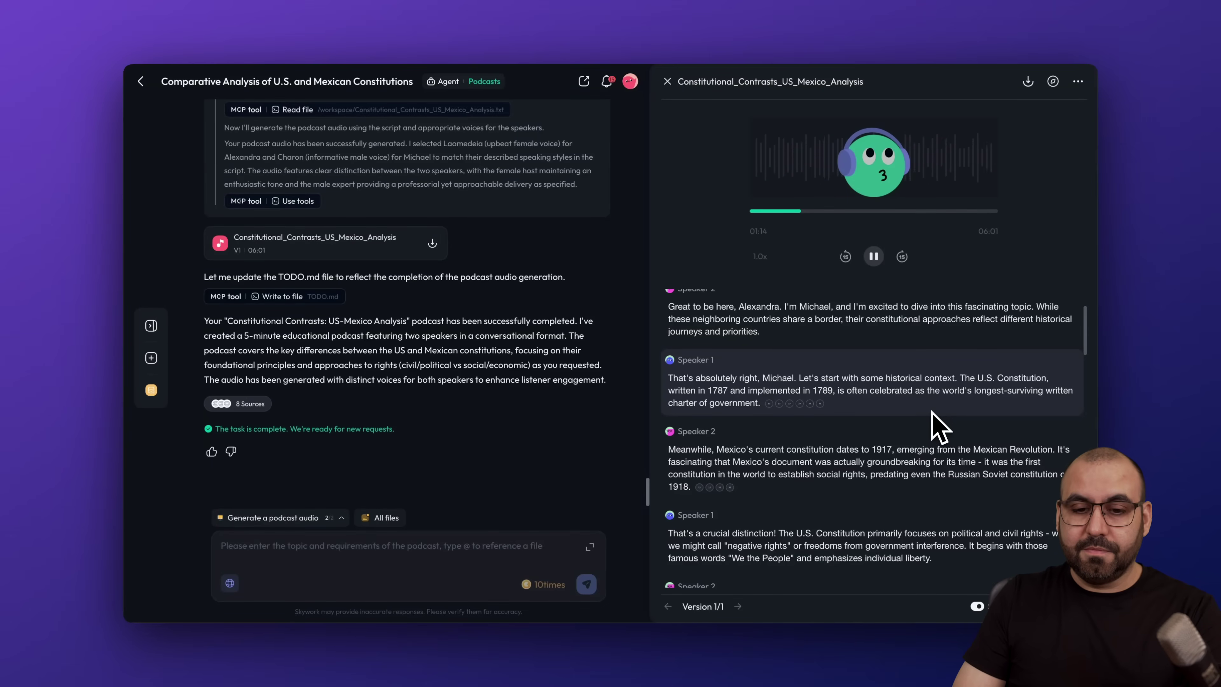
{"action": "scroll", "coordinate": [932, 412], "scroll_direction": "down", "scroll_amount": 3}
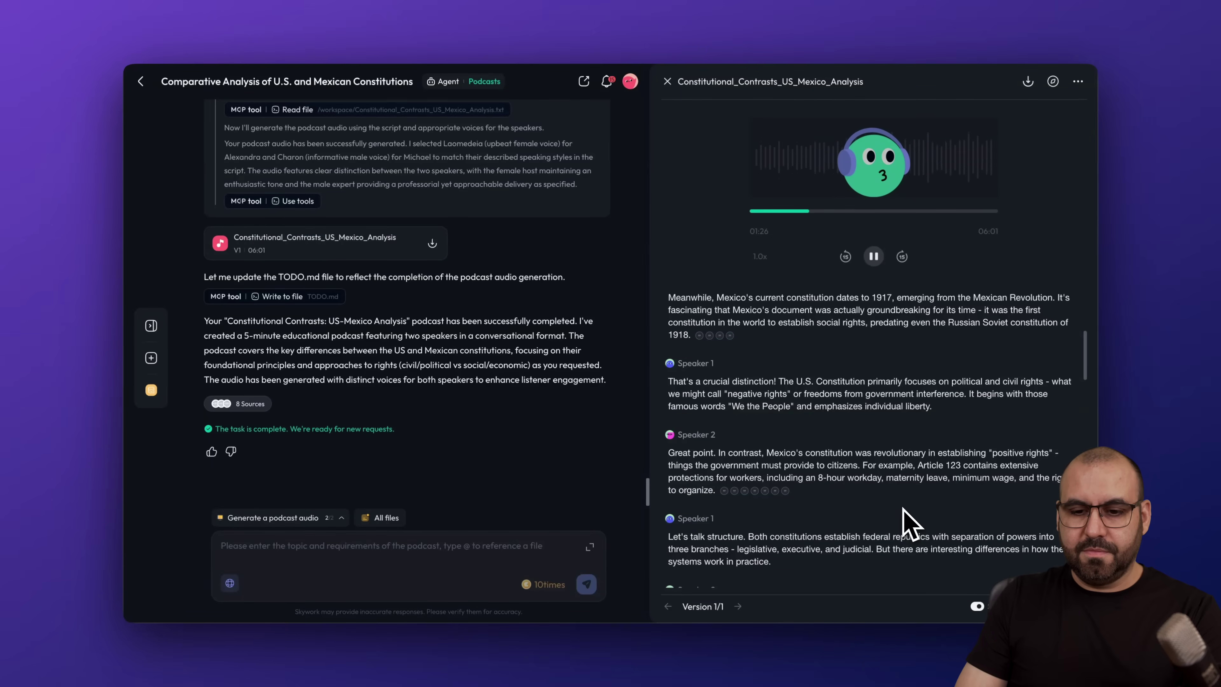
{"action": "left_click", "coordinate": [874, 257]}
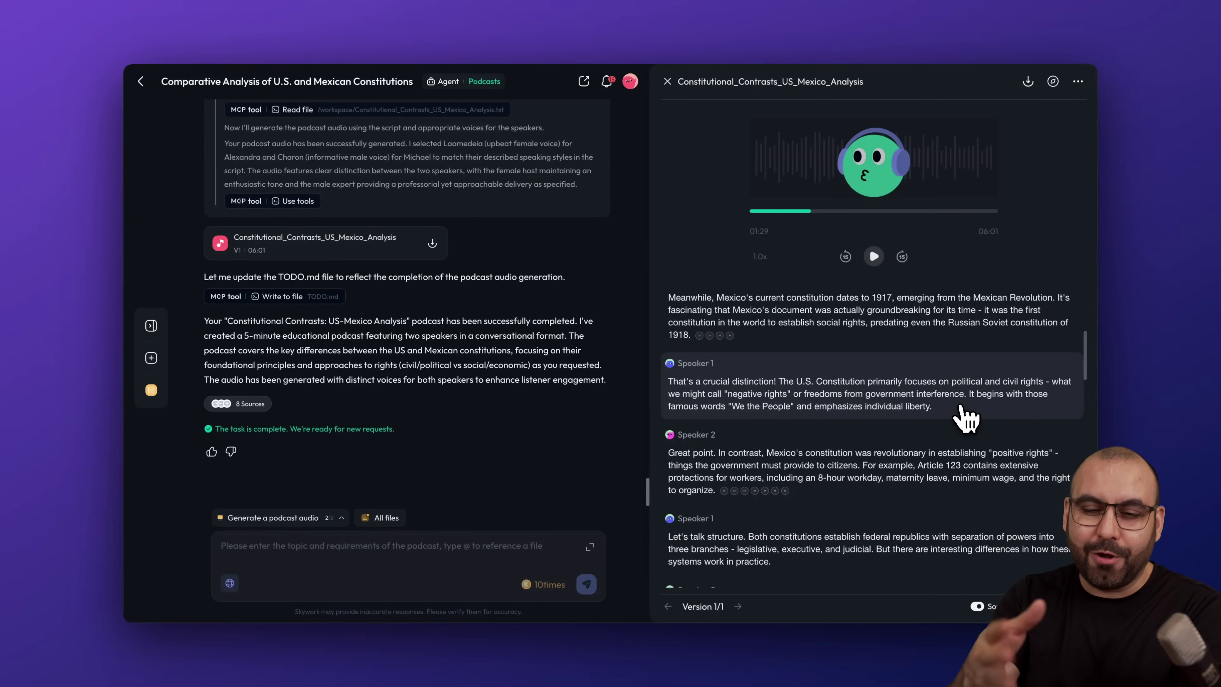
{"action": "scroll", "coordinate": [967, 418], "scroll_direction": "down", "scroll_amount": 15}
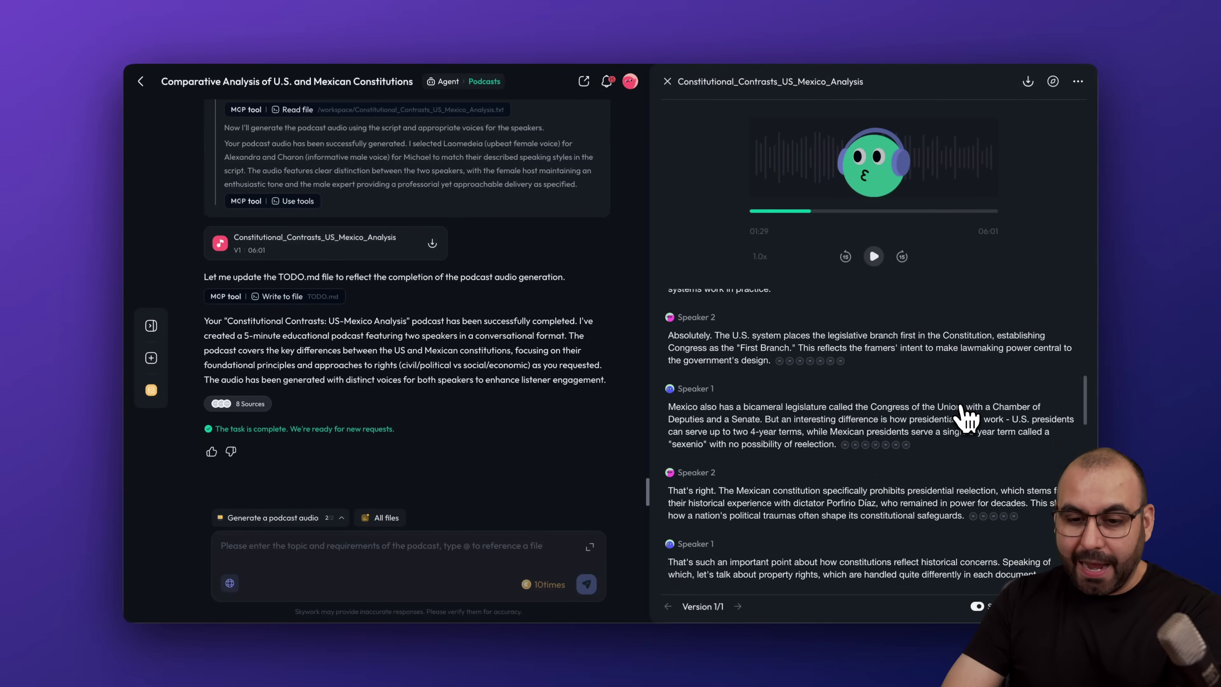
{"action": "scroll", "coordinate": [967, 419], "scroll_direction": "up", "scroll_amount": 15}
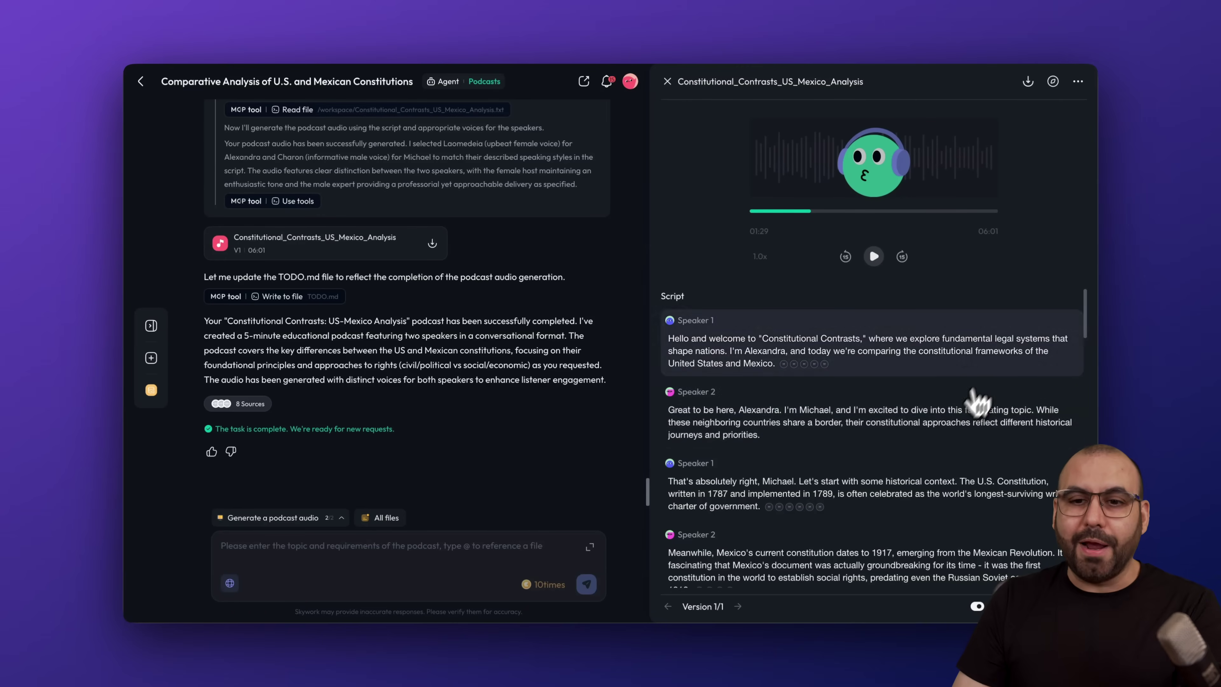
Return Home and replay the Comparative Study of High-Speed Rail Systems gallery example.
{"action": "left_click", "coordinate": [418, 42]}
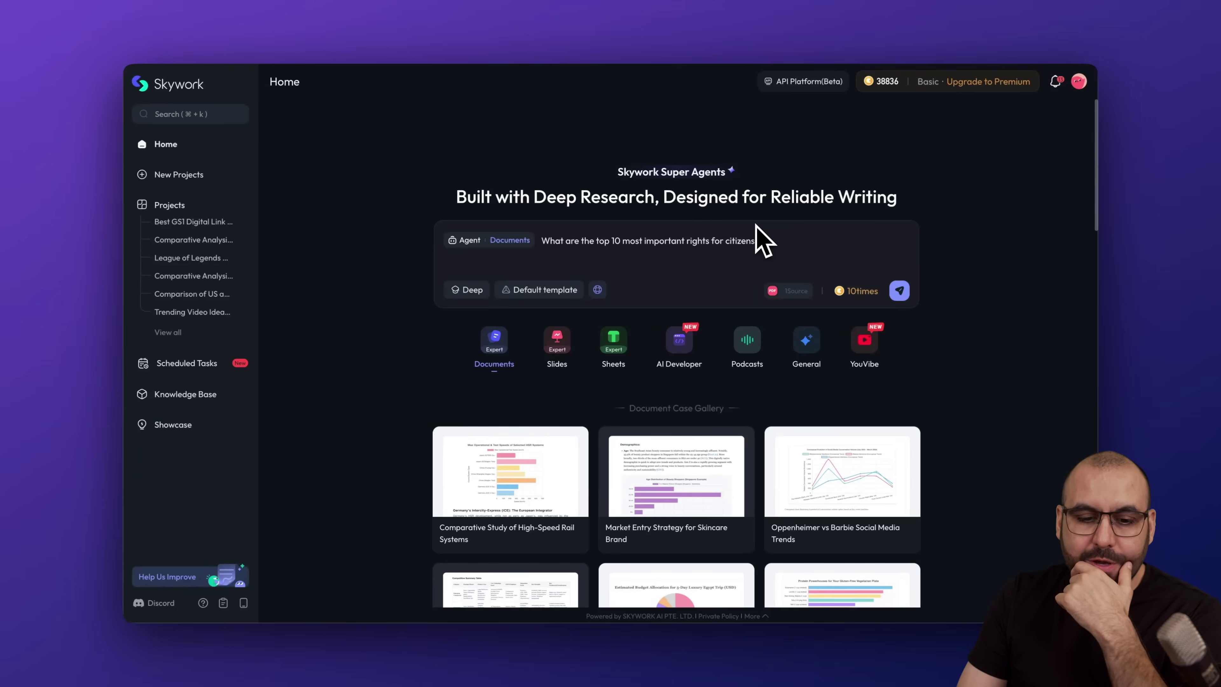
{"action": "scroll", "coordinate": [764, 240], "scroll_direction": "down", "scroll_amount": 2}
{"action": "mouse_move", "coordinate": [560, 402]}
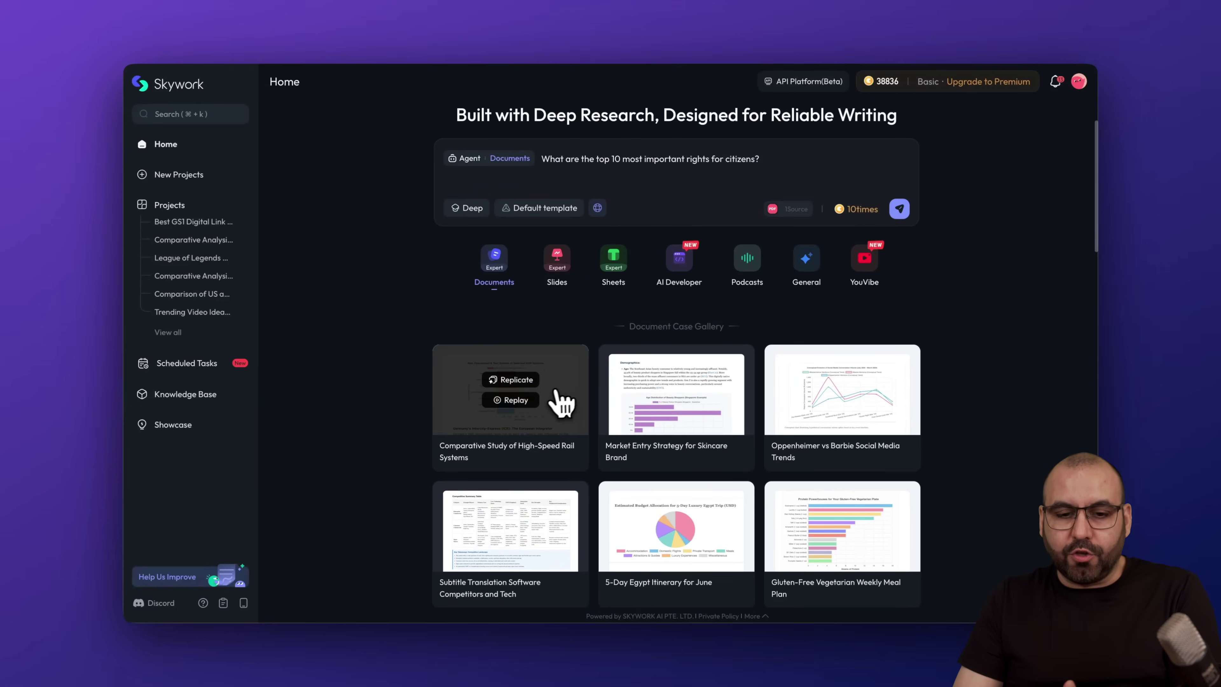
{"action": "left_click", "coordinate": [525, 403]}
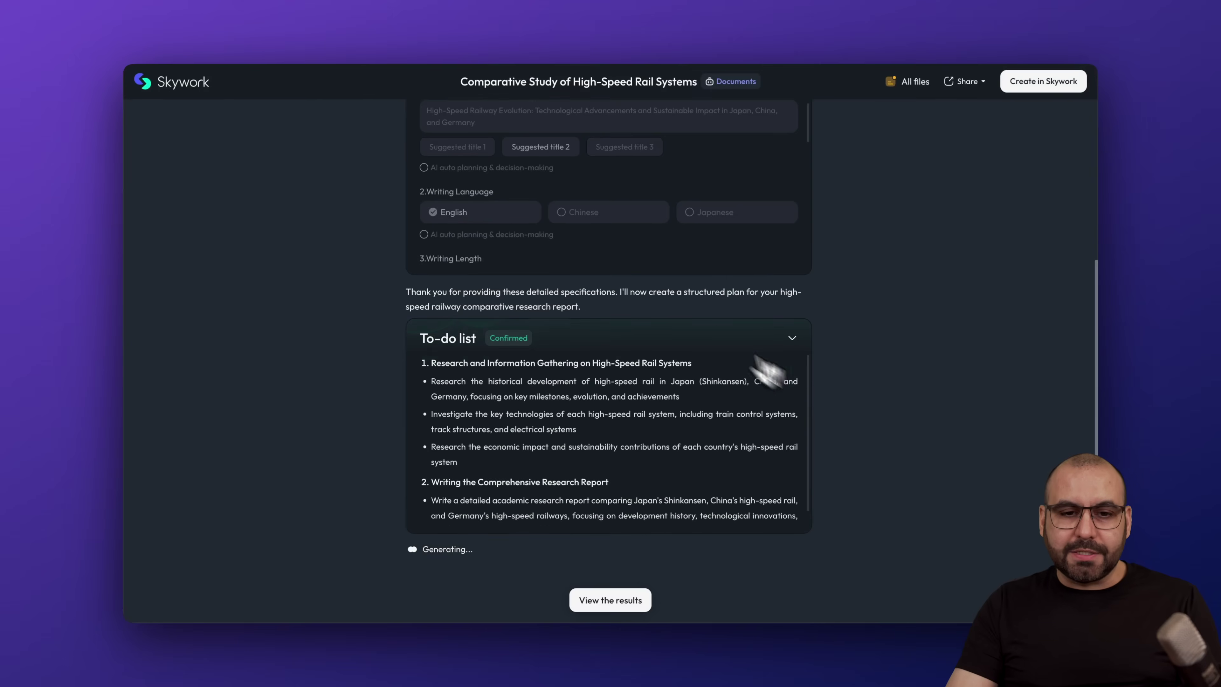
Follow the High-Speed Rail replay to the finished 92.90 KB report with 67 sources.
{"action": "scroll", "coordinate": [436, 278], "scroll_direction": "down", "scroll_amount": 3}
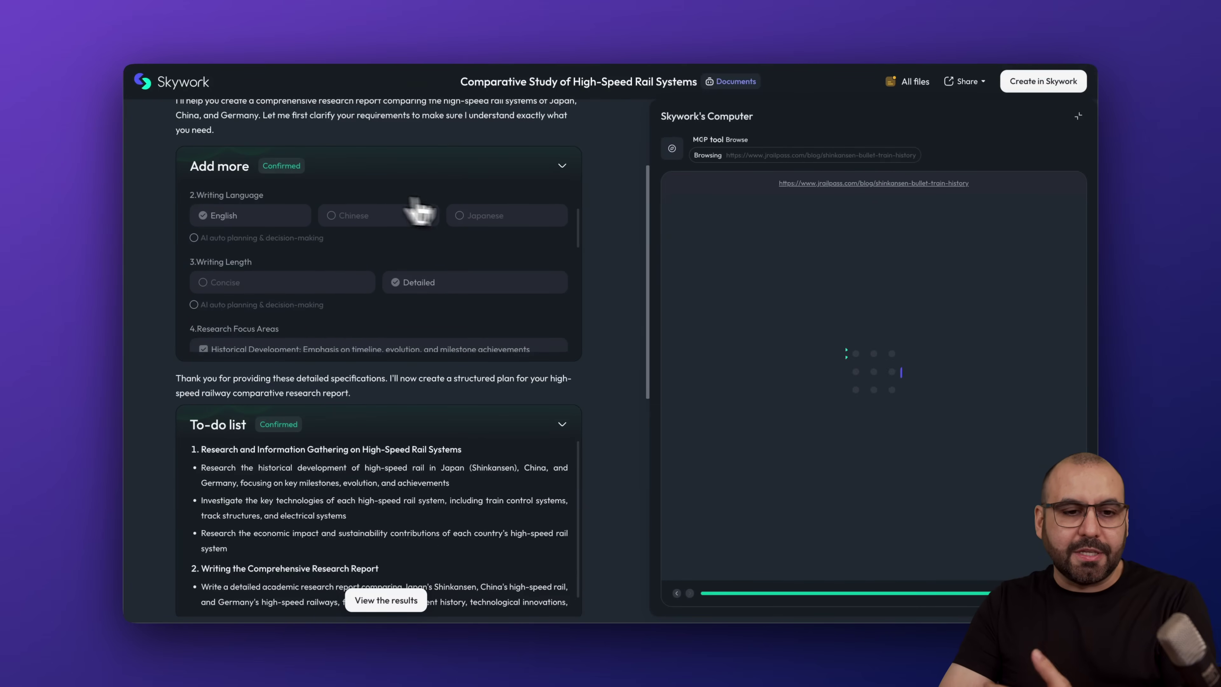
{"action": "scroll", "coordinate": [232, 228], "scroll_direction": "up", "scroll_amount": 2}
{"action": "scroll", "coordinate": [308, 252], "scroll_direction": "down", "scroll_amount": 5}
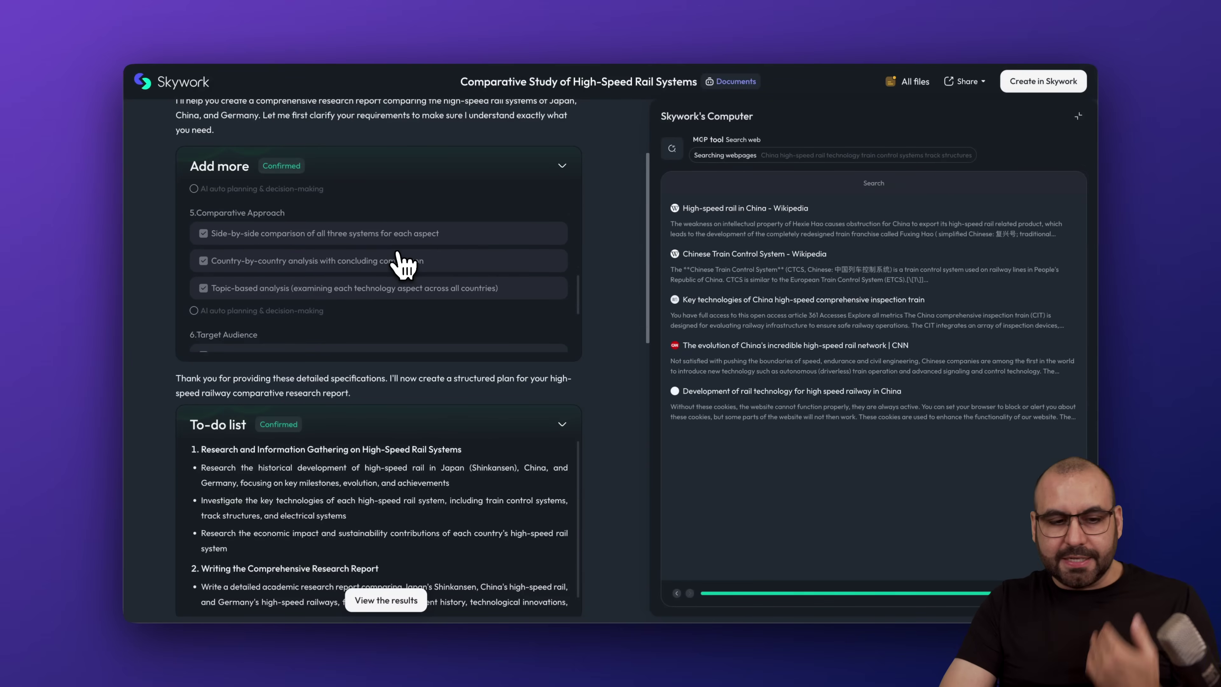
{"action": "scroll", "coordinate": [396, 265], "scroll_direction": "down", "scroll_amount": 5}
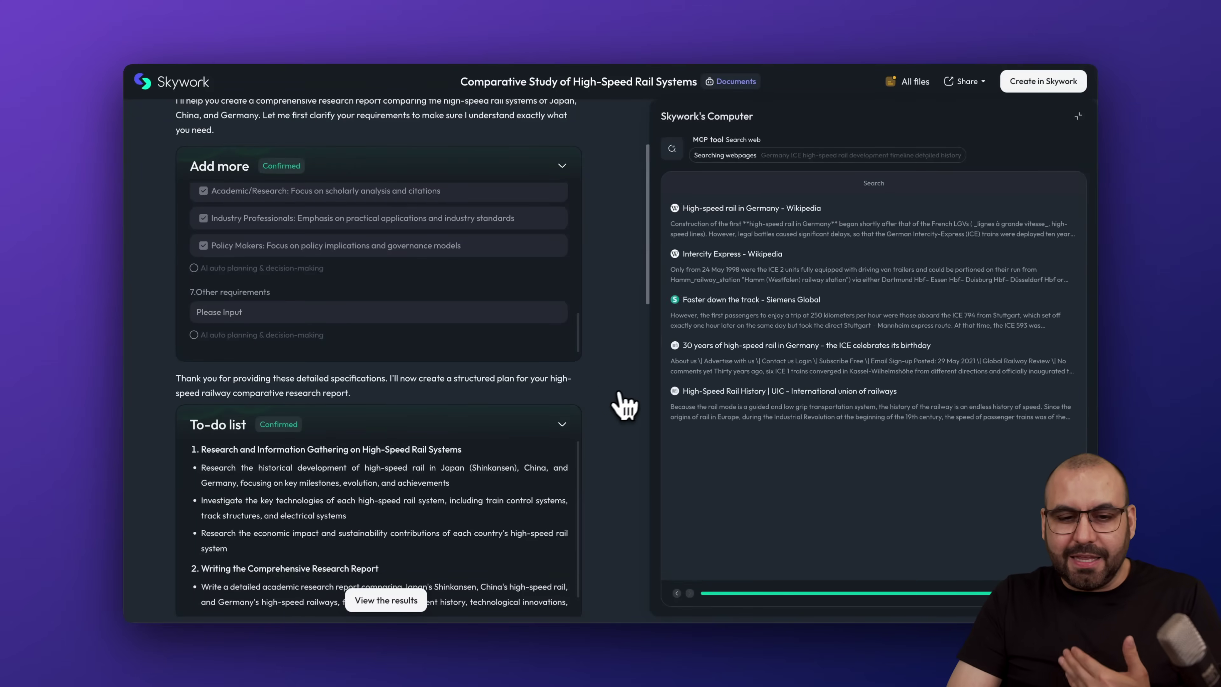
{"action": "scroll", "coordinate": [621, 401], "scroll_direction": "down", "scroll_amount": 1}
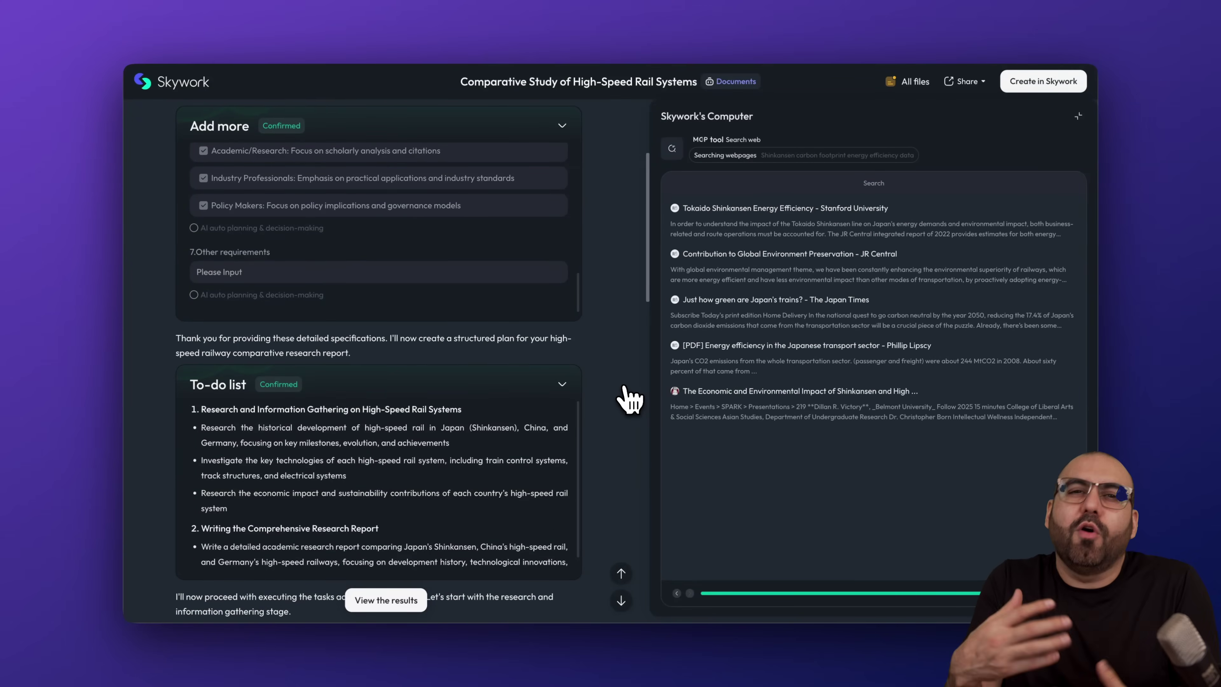
{"action": "scroll", "coordinate": [629, 398], "scroll_direction": "down", "scroll_amount": 1}
{"action": "scroll", "coordinate": [629, 398], "scroll_direction": "down", "scroll_amount": 3}
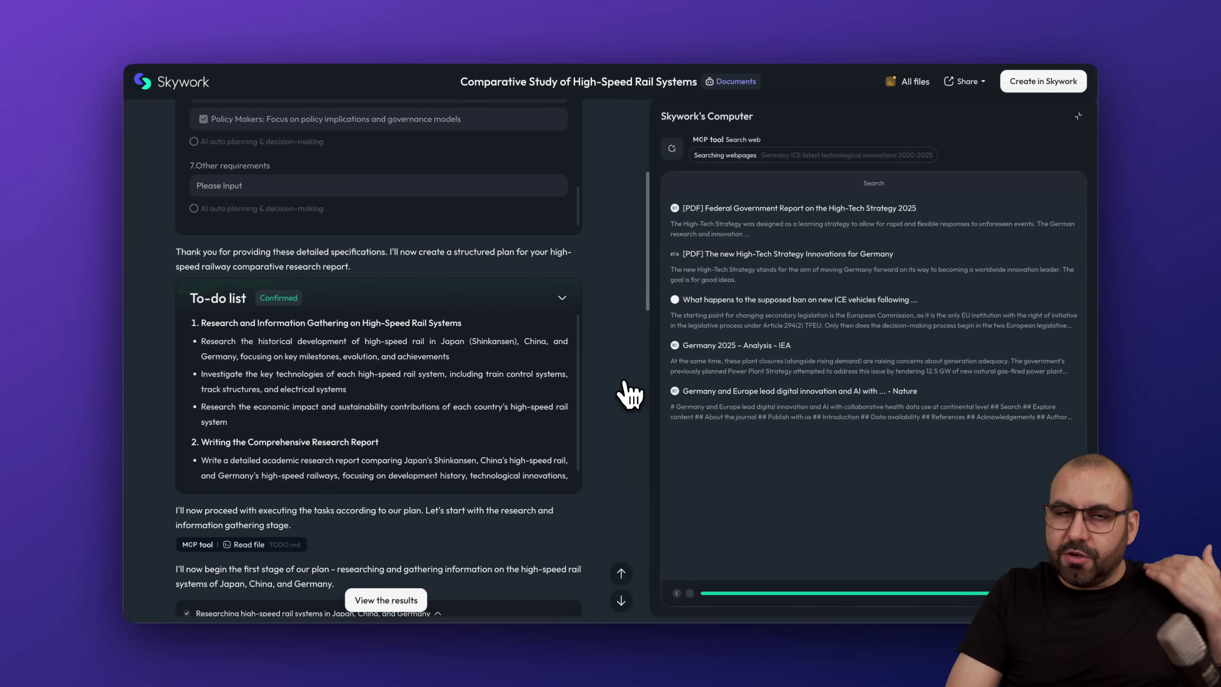
{"action": "scroll", "coordinate": [630, 398], "scroll_direction": "down", "scroll_amount": 20}
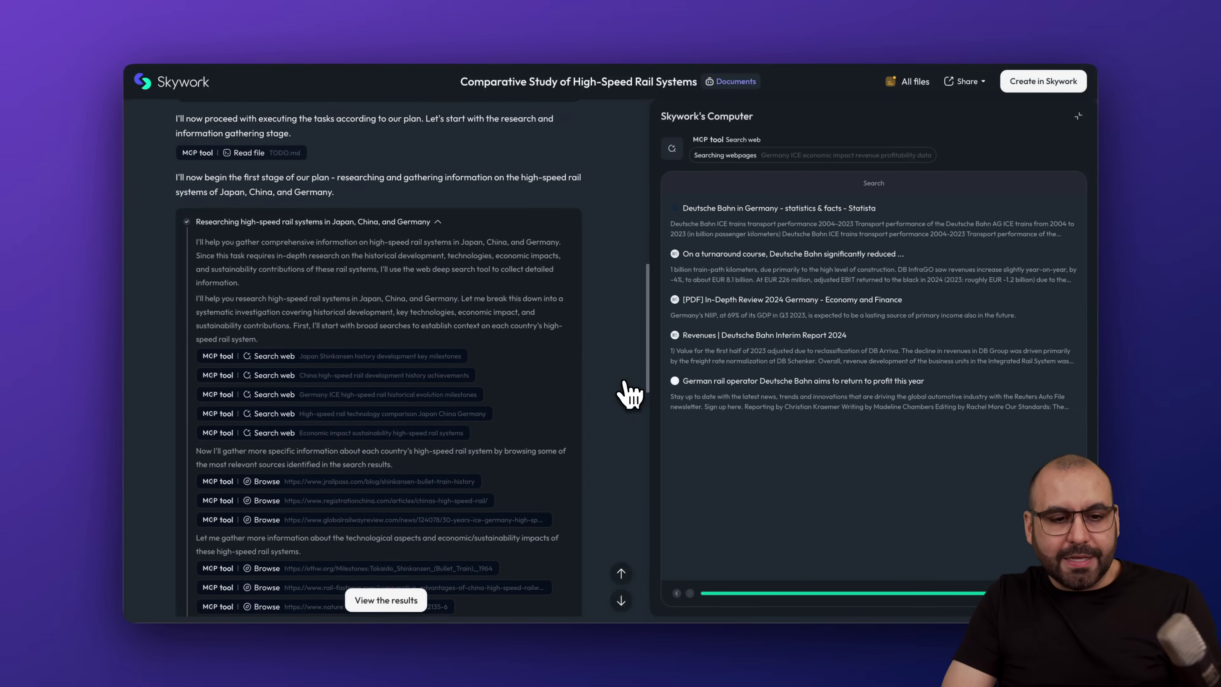
{"action": "scroll", "coordinate": [629, 395], "scroll_direction": "down", "scroll_amount": 10}
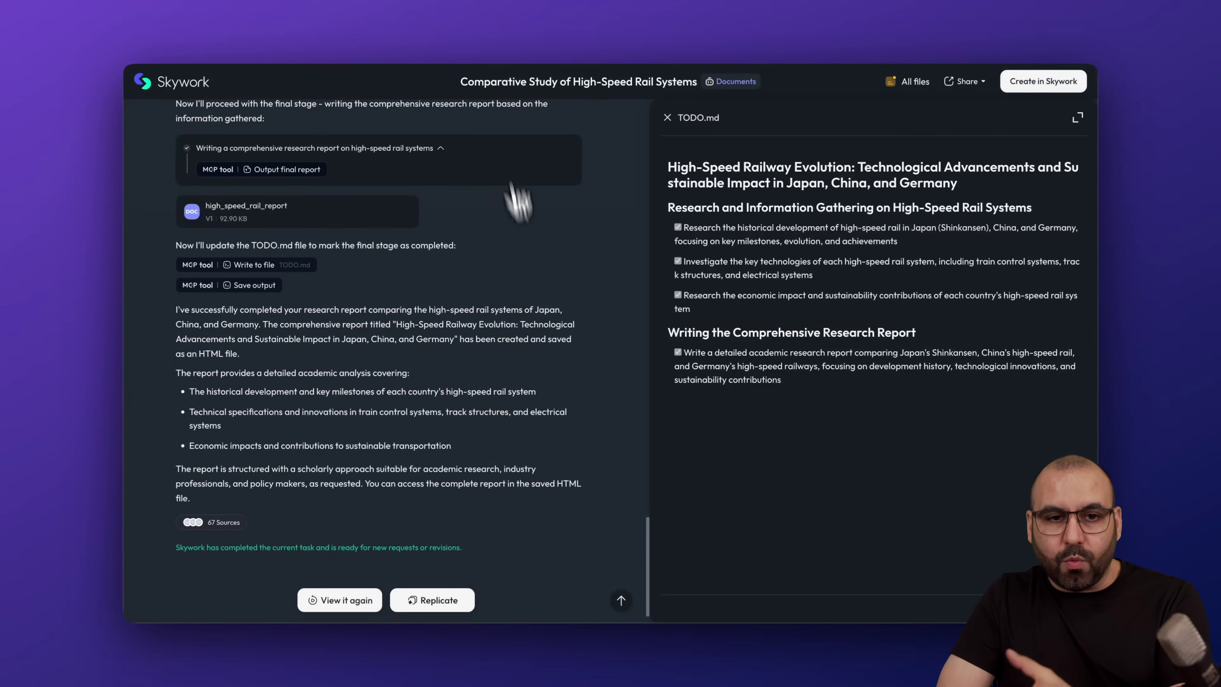
Return Home, dismiss the Super Agents trailer, and enter the workspace dashboard.
{"action": "left_click", "coordinate": [201, 99]}
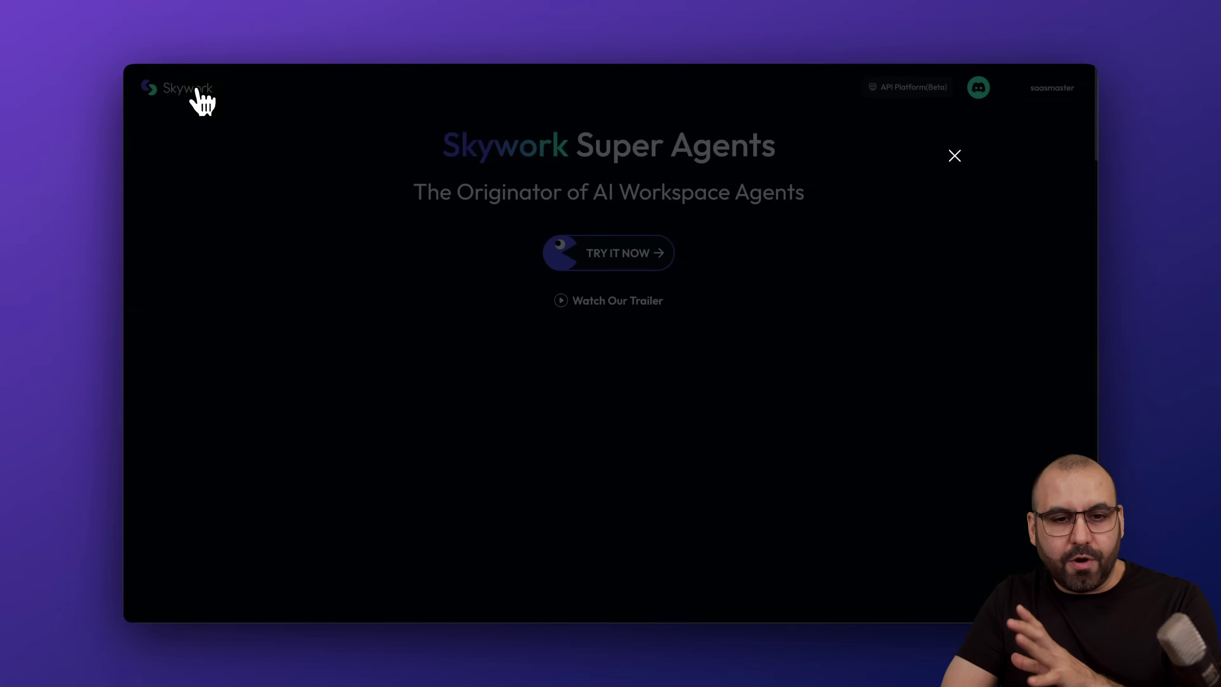
{"action": "left_click", "coordinate": [598, 302]}
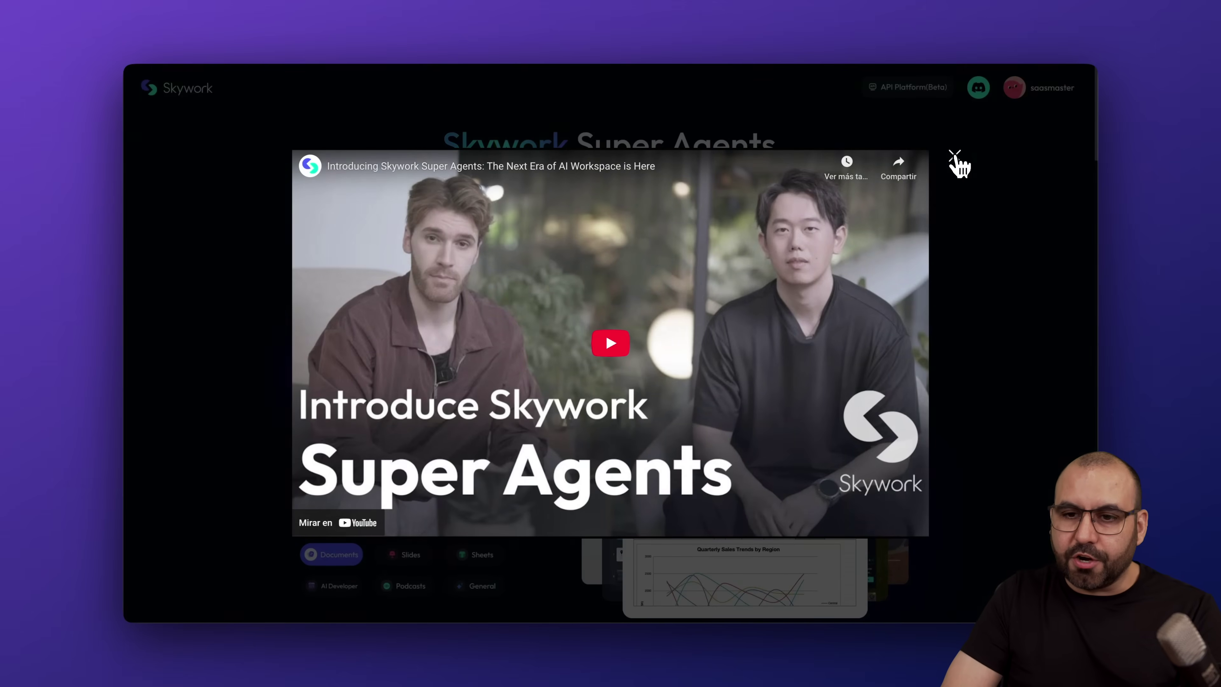
{"action": "left_click", "coordinate": [955, 156]}
{"action": "left_click", "coordinate": [1050, 109]}
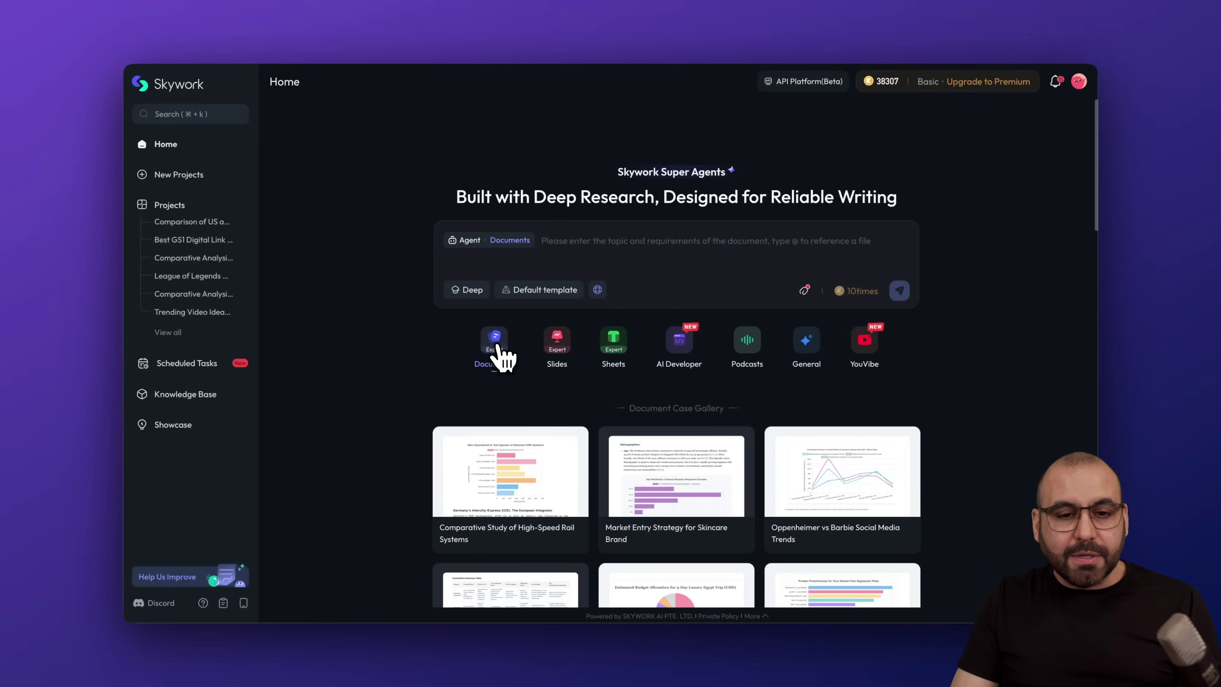
{"action": "left_click", "coordinate": [466, 289]}
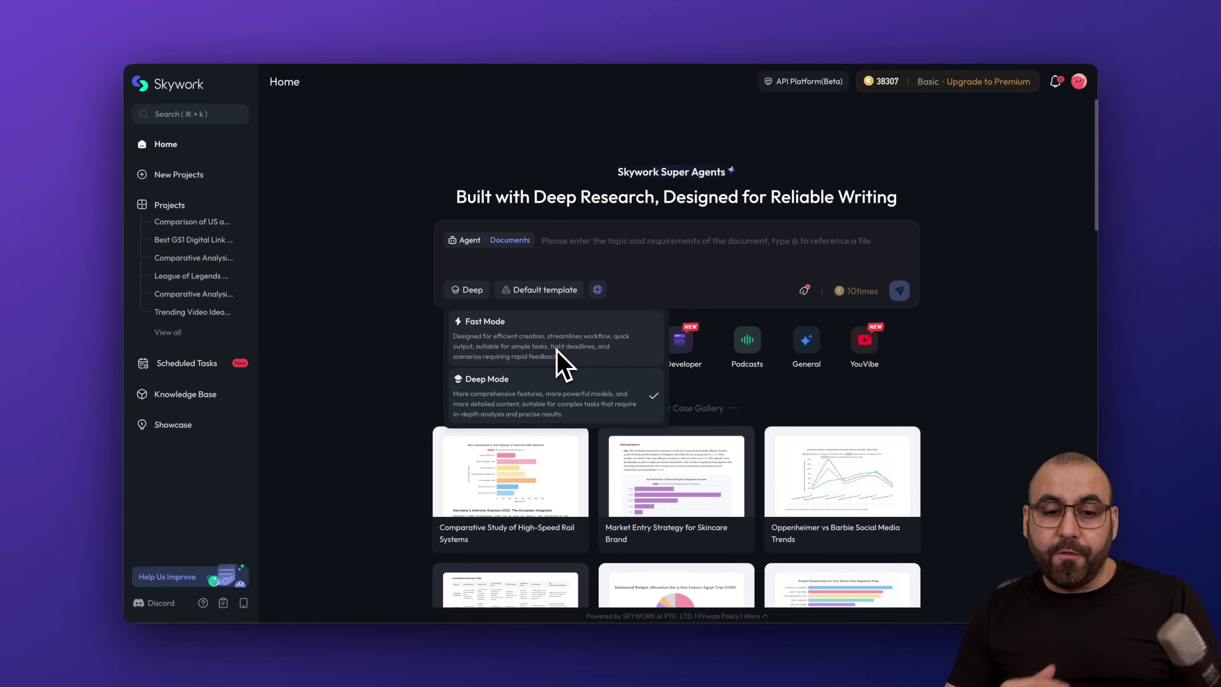
{"action": "left_click", "coordinate": [546, 291]}
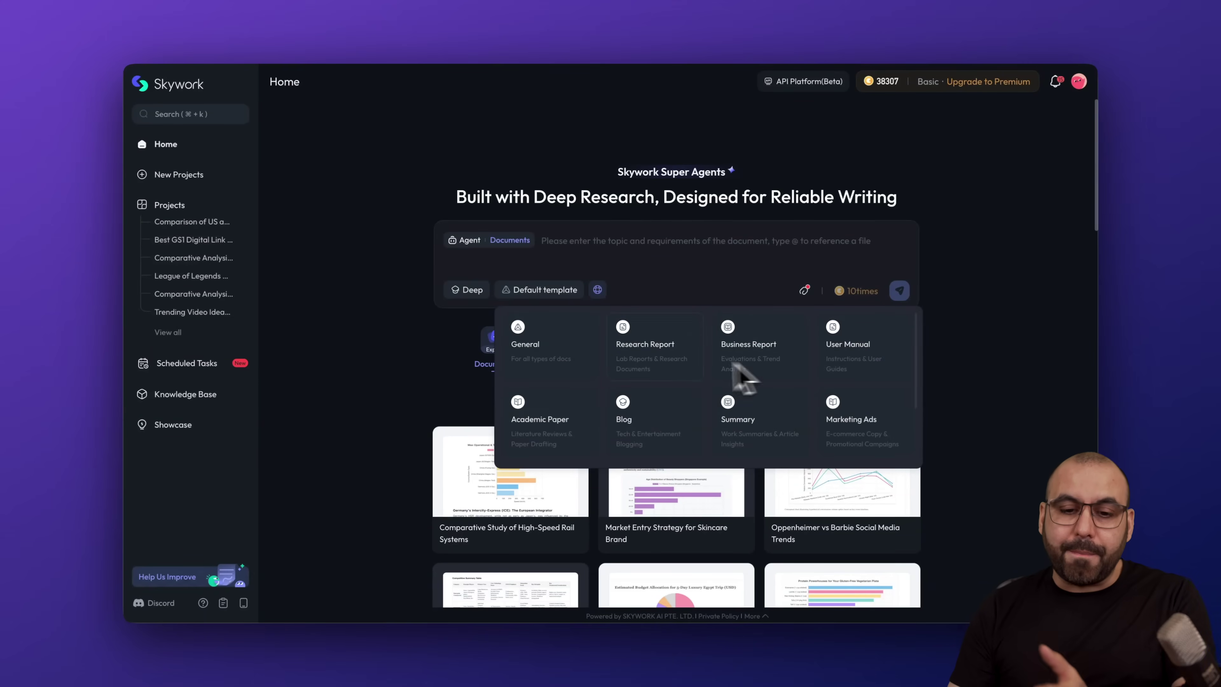
{"action": "scroll", "coordinate": [690, 387], "scroll_direction": "down", "scroll_amount": 2}
{"action": "scroll", "coordinate": [690, 388], "scroll_direction": "up", "scroll_amount": 2}
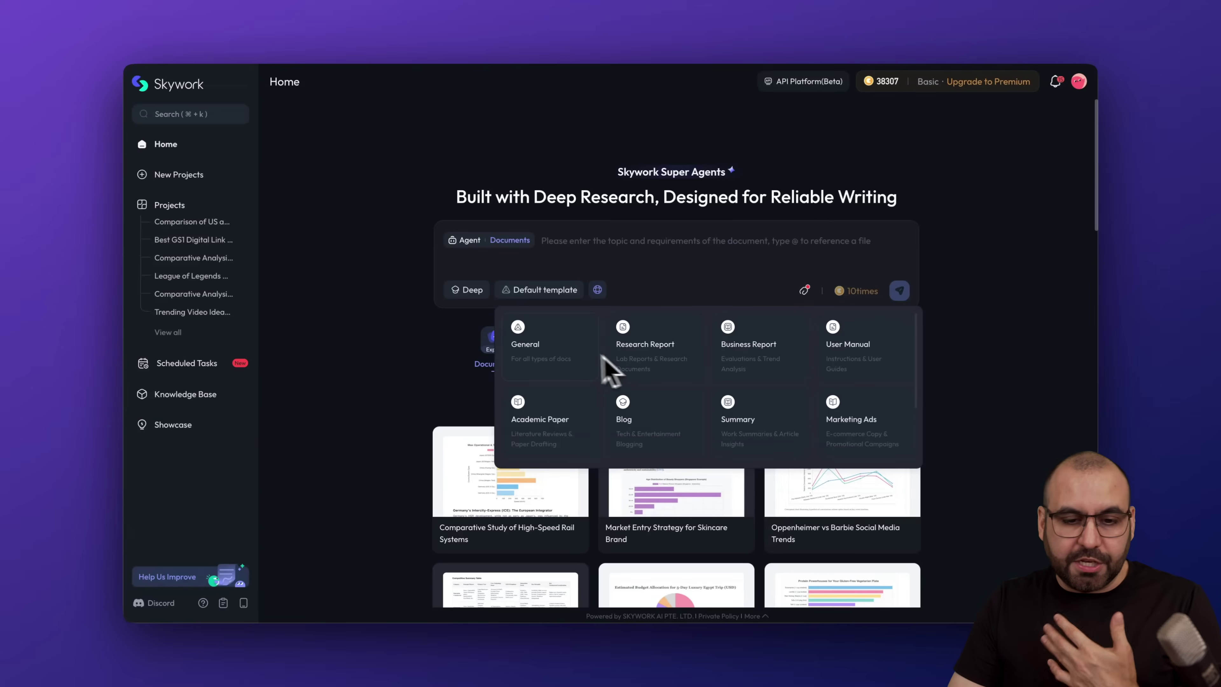
{"action": "scroll", "coordinate": [595, 406], "scroll_direction": "down", "scroll_amount": 1}
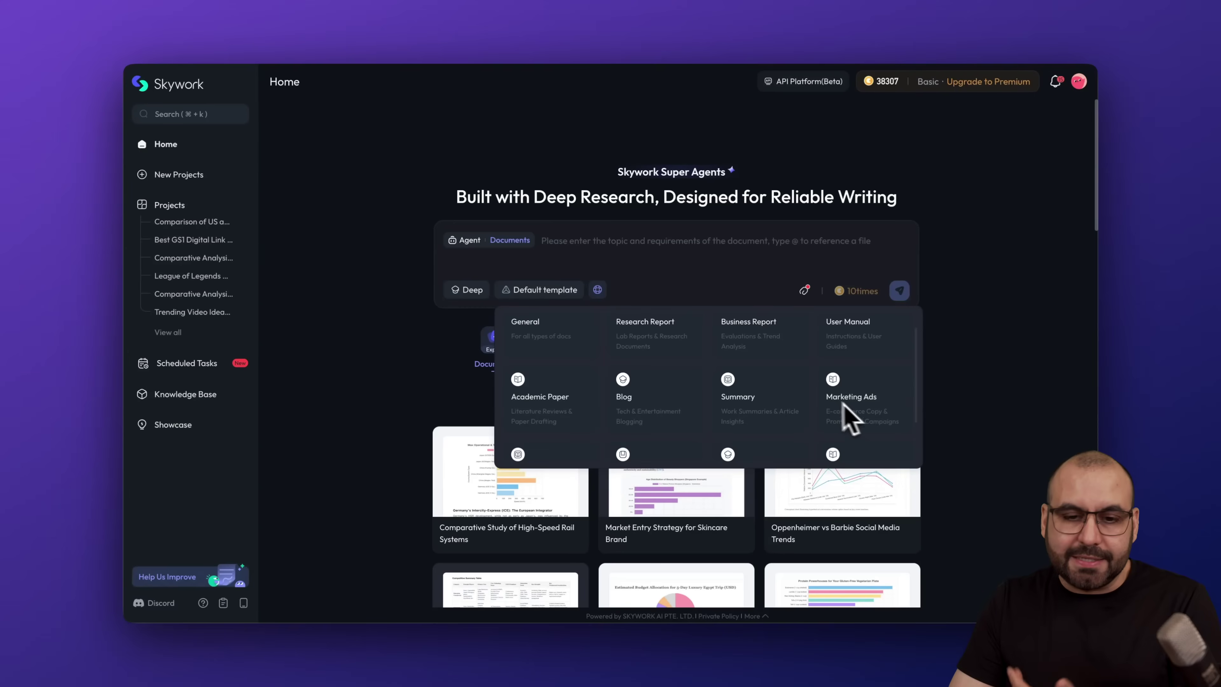
{"action": "left_click", "coordinate": [657, 272]}
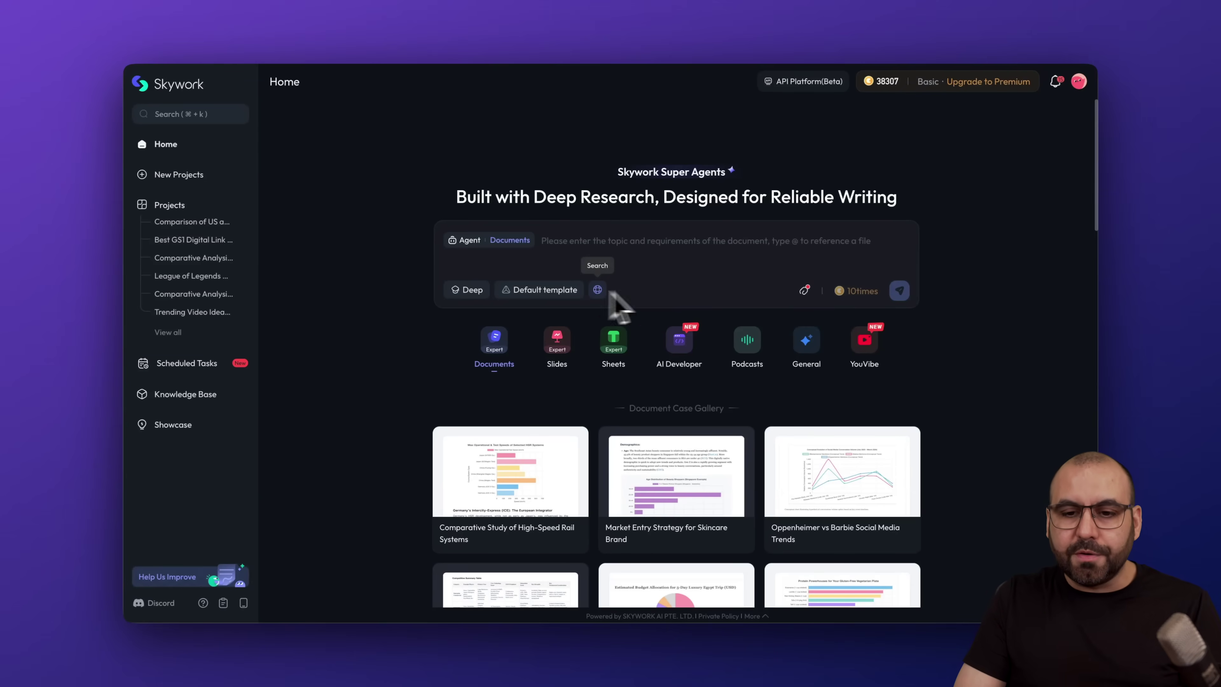
{"action": "left_click", "coordinate": [807, 293]}
{"action": "mouse_move", "coordinate": [775, 321]}
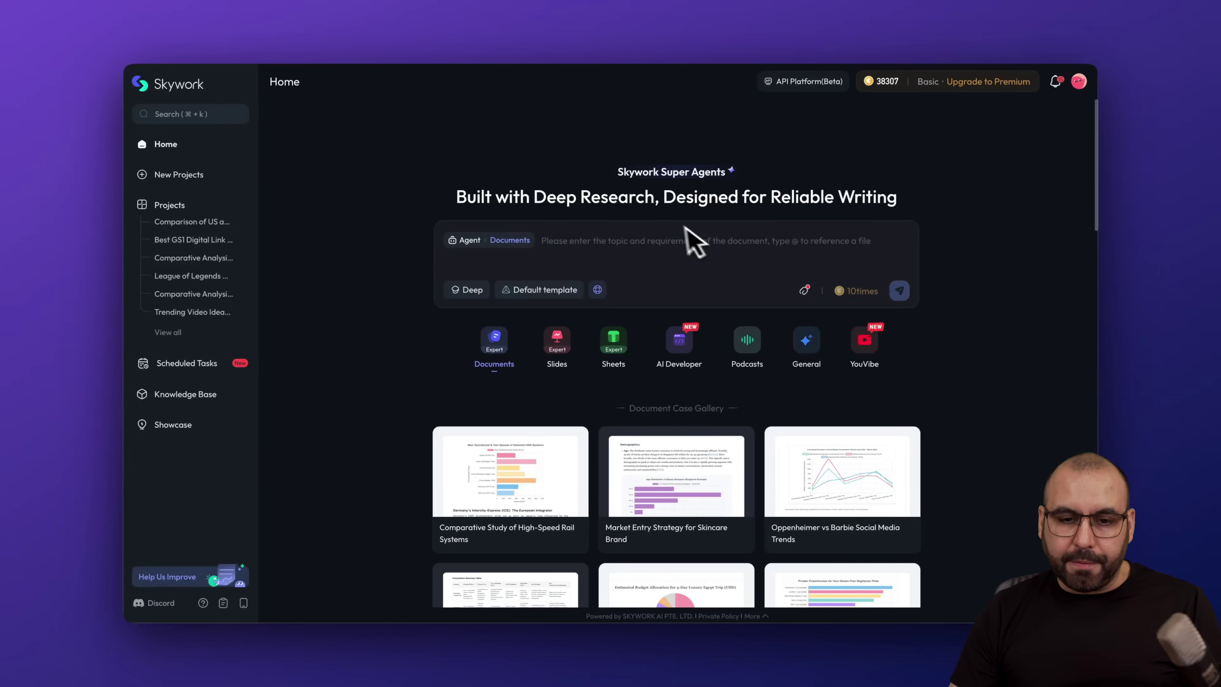
{"action": "left_click", "coordinate": [558, 343]}
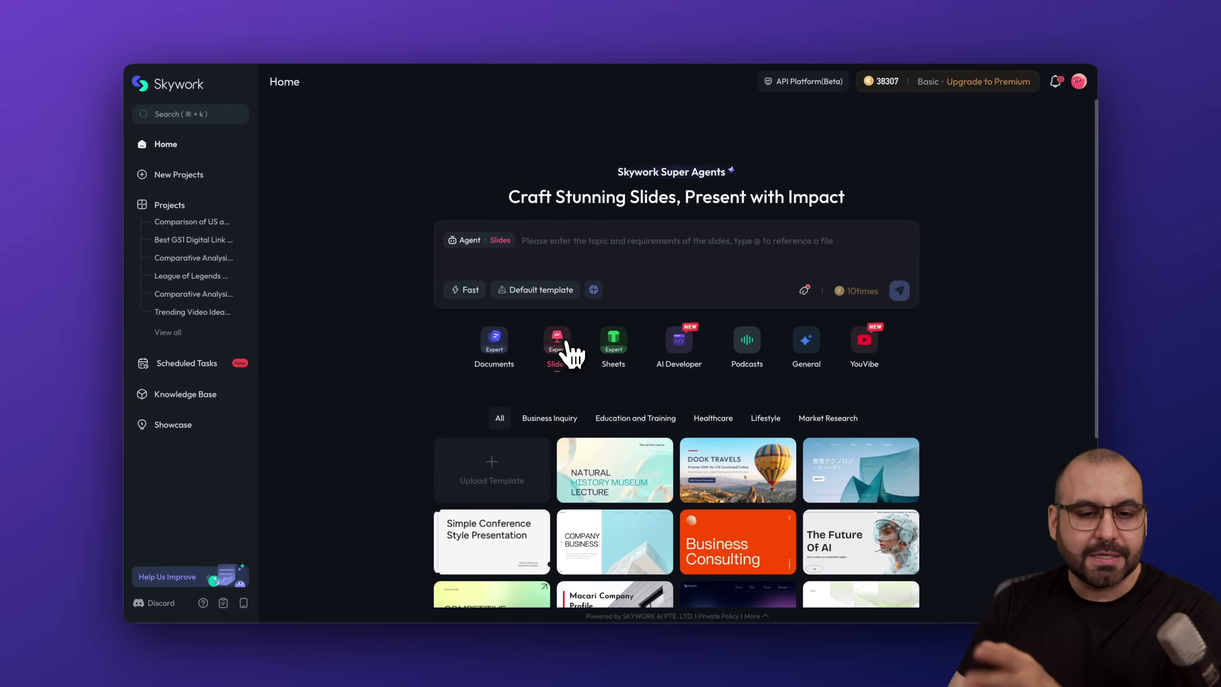
{"action": "left_click", "coordinate": [469, 290]}
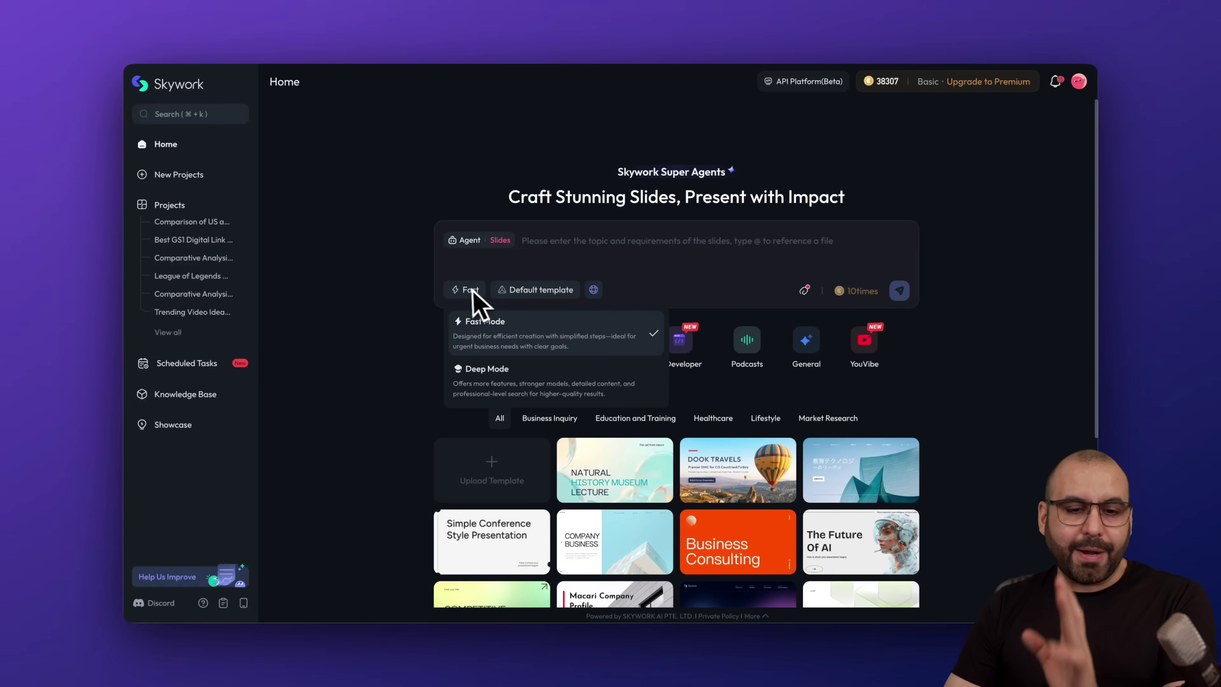
{"action": "left_click", "coordinate": [572, 240]}
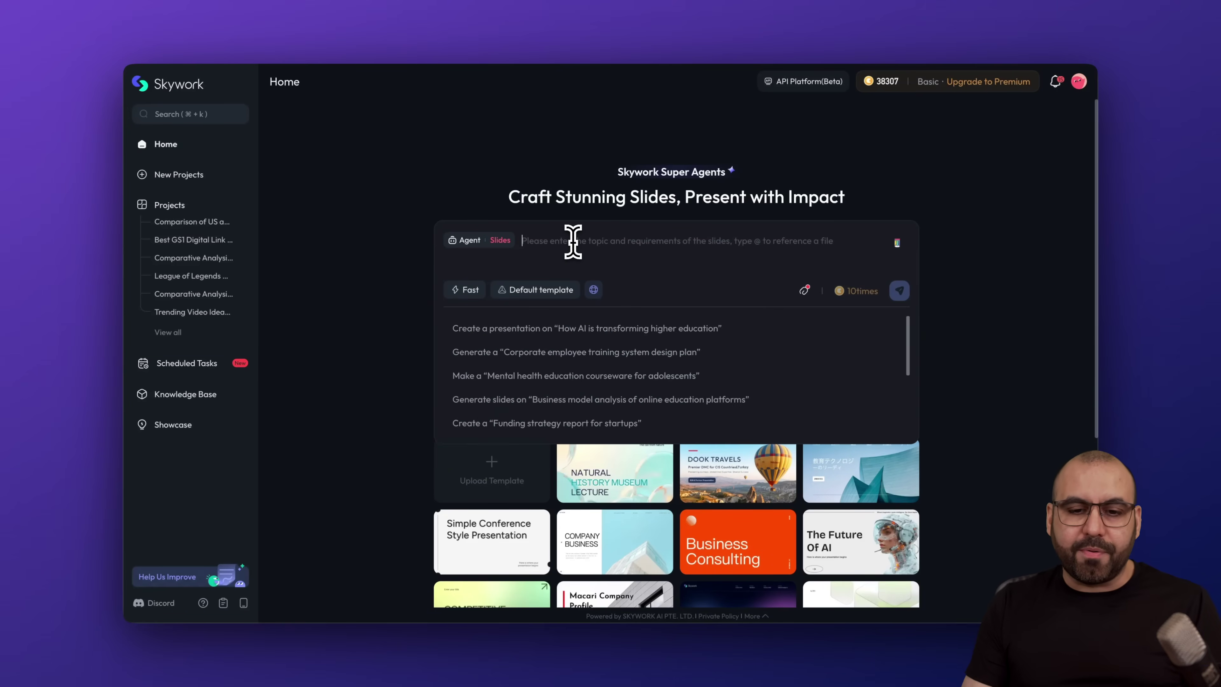
{"action": "left_click", "coordinate": [411, 219]}
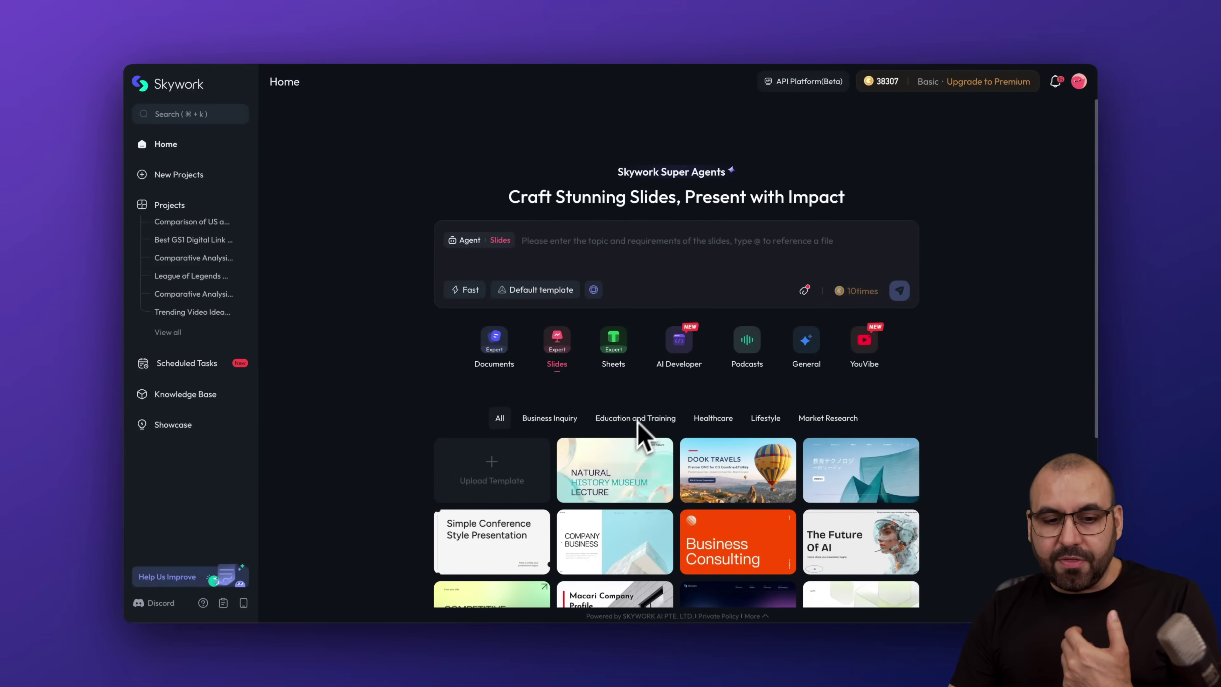
{"action": "scroll", "coordinate": [644, 399], "scroll_direction": "down", "scroll_amount": 5}
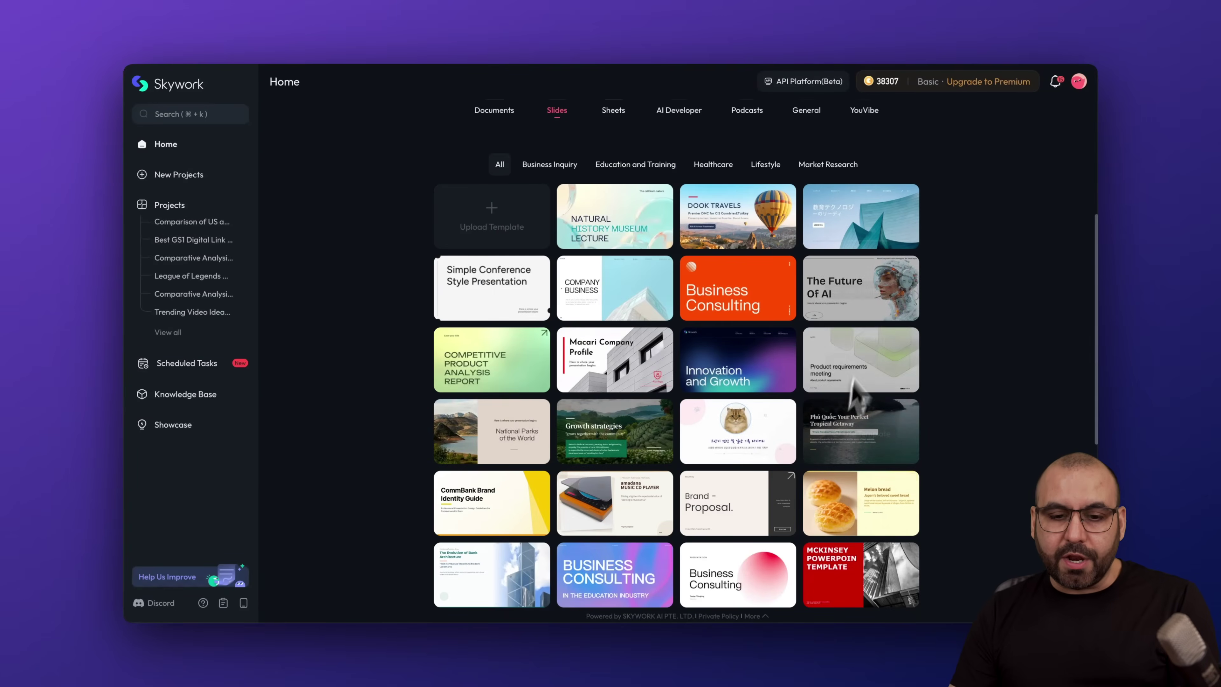
{"action": "scroll", "coordinate": [588, 514], "scroll_direction": "down", "scroll_amount": 3}
{"action": "scroll", "coordinate": [588, 514], "scroll_direction": "up", "scroll_amount": 10}
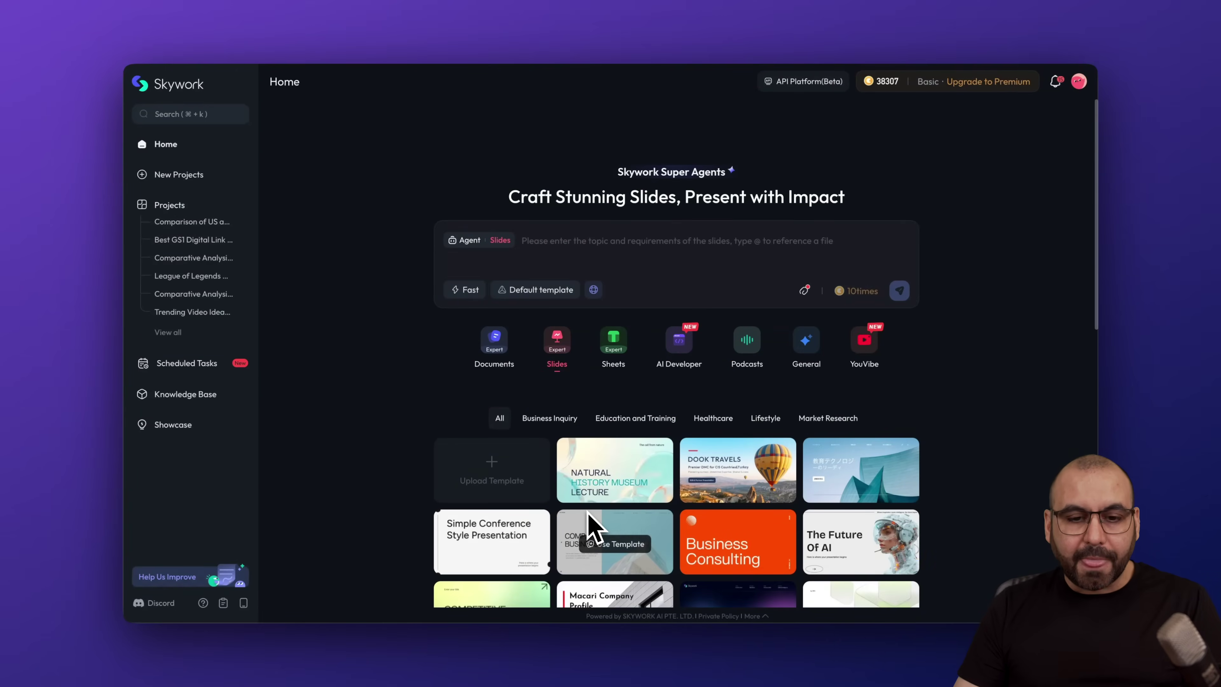
Switch to the Sheets agent and replay the 2025 Sales Data Consolidation example.
{"action": "left_click", "coordinate": [614, 339]}
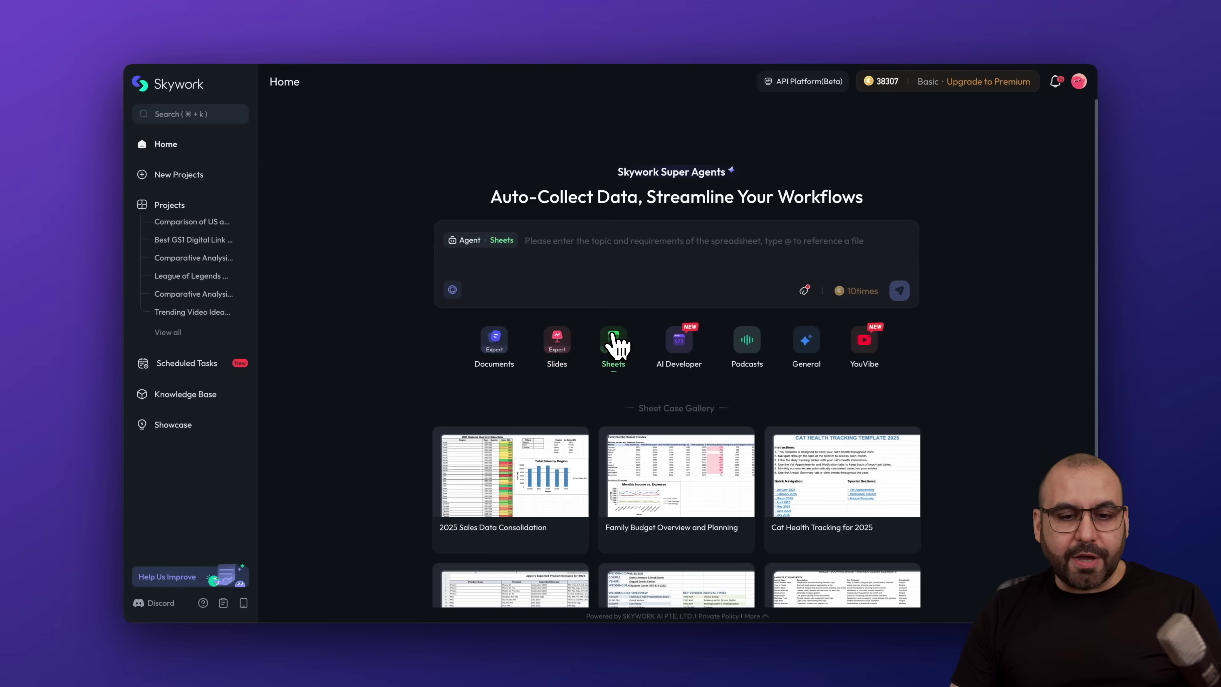
{"action": "scroll", "coordinate": [580, 443], "scroll_direction": "down", "scroll_amount": 2}
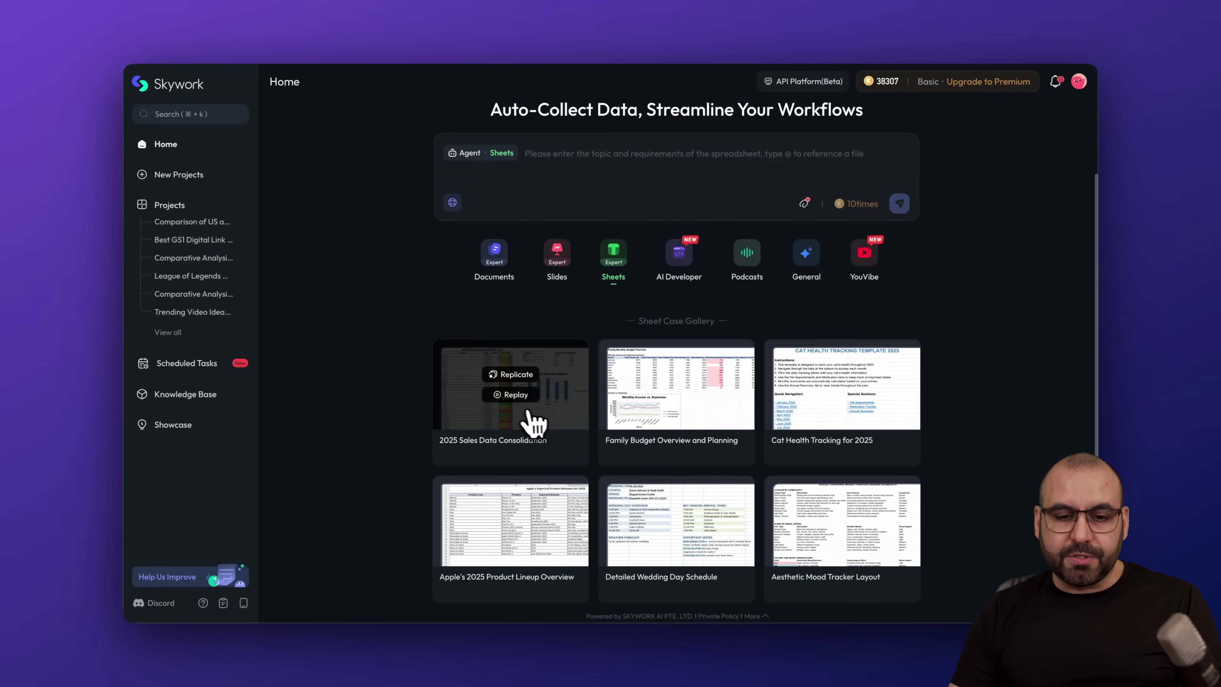
{"action": "left_click", "coordinate": [516, 398]}
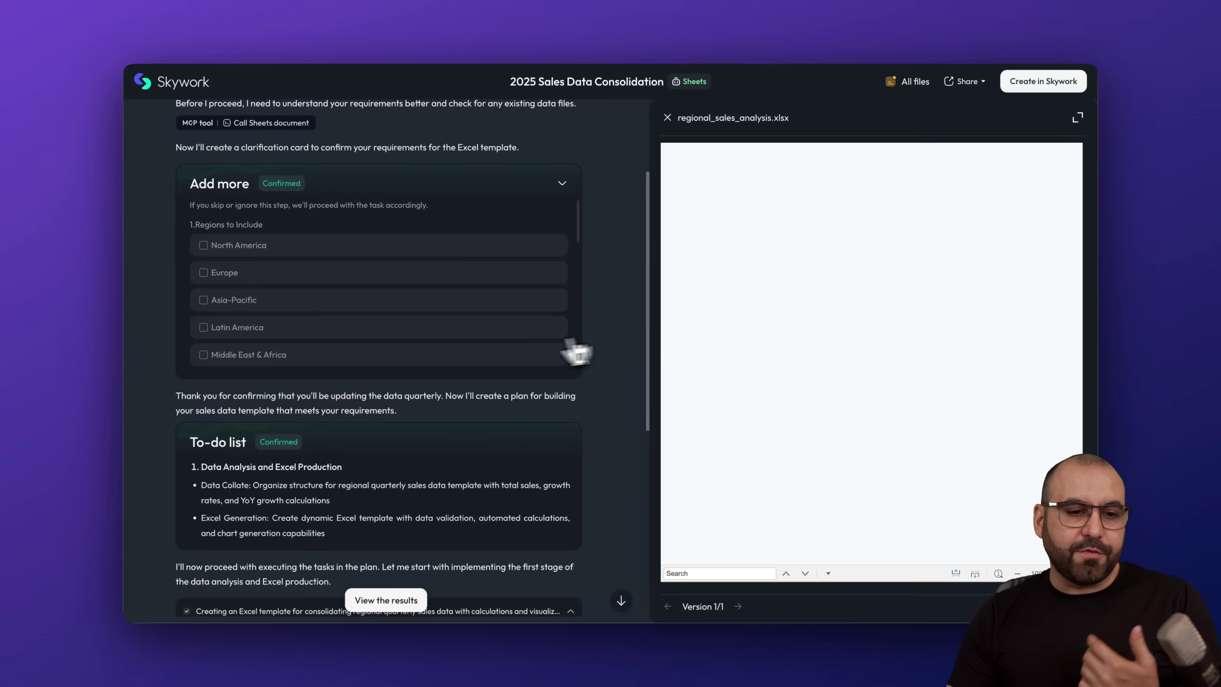
{"action": "scroll", "coordinate": [528, 351], "scroll_direction": "down", "scroll_amount": 2}
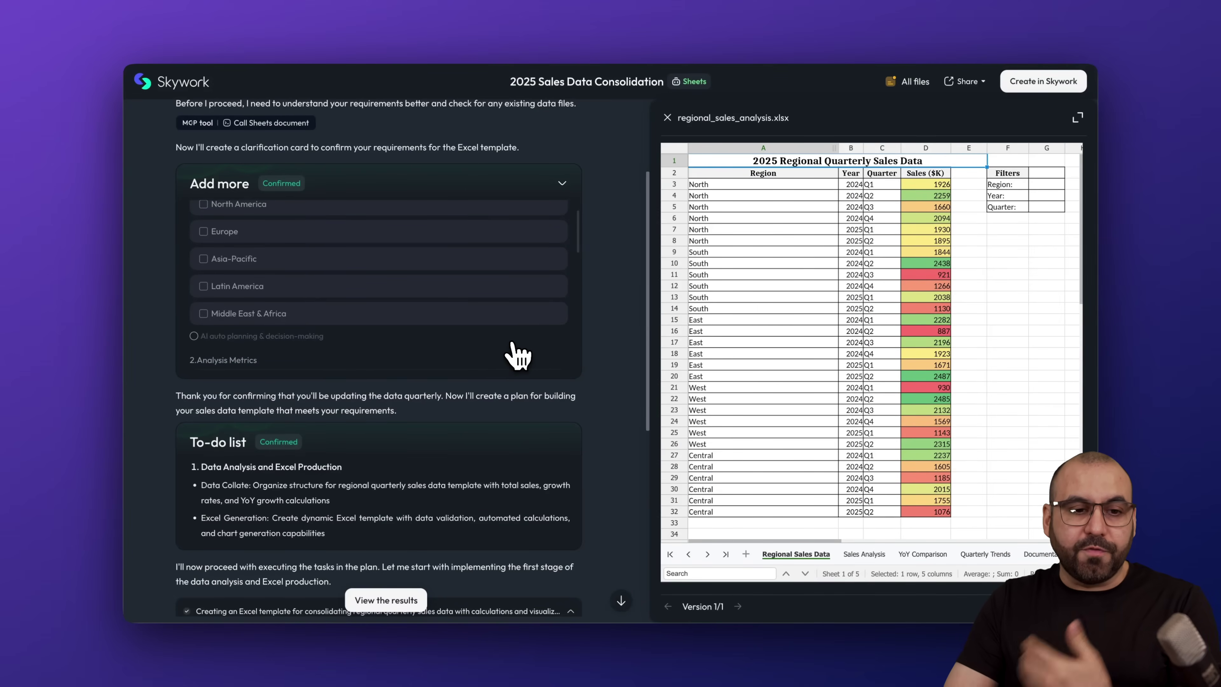
Inspect cell A11 in the sales sheet, then return Home with AI Developer selected.
{"action": "scroll", "coordinate": [517, 354], "scroll_direction": "up", "scroll_amount": 3}
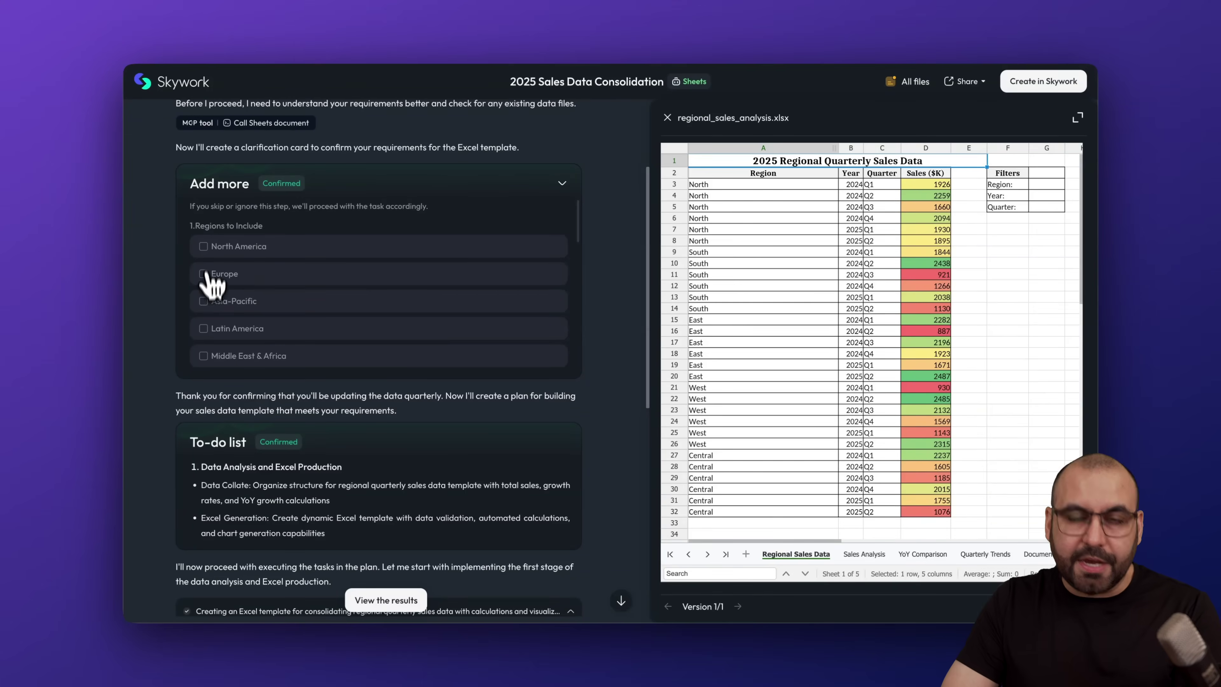
{"action": "scroll", "coordinate": [214, 354], "scroll_direction": "down", "scroll_amount": 5}
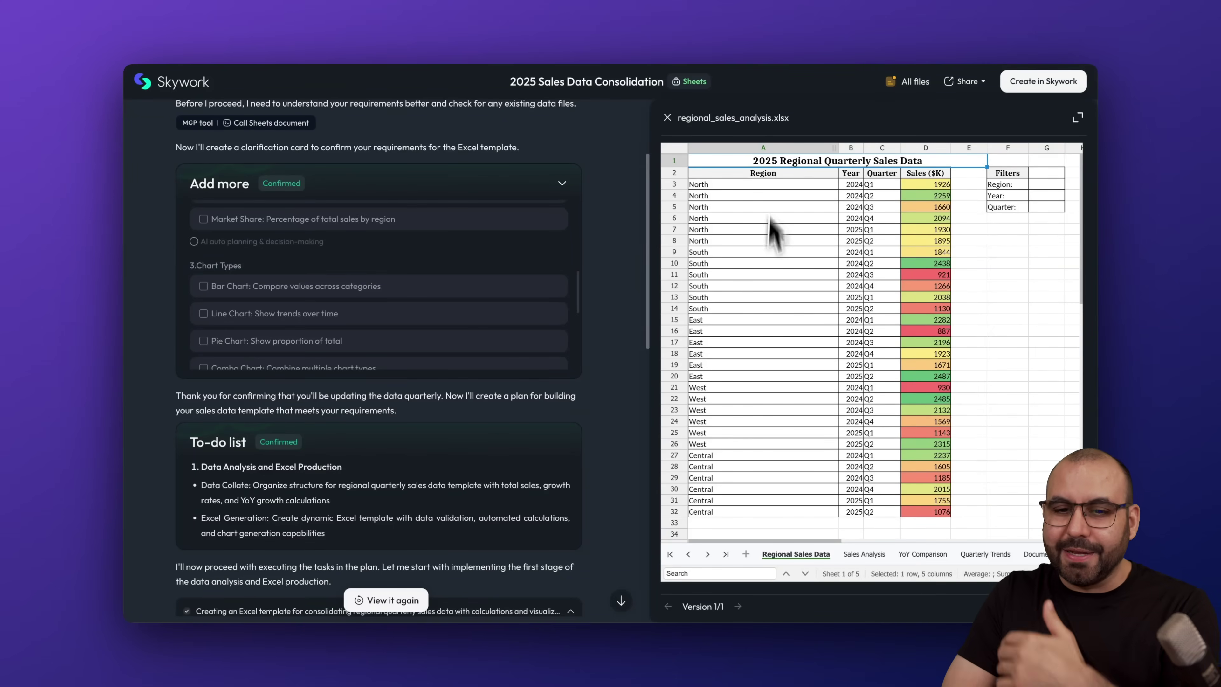
{"action": "left_click", "coordinate": [769, 276]}
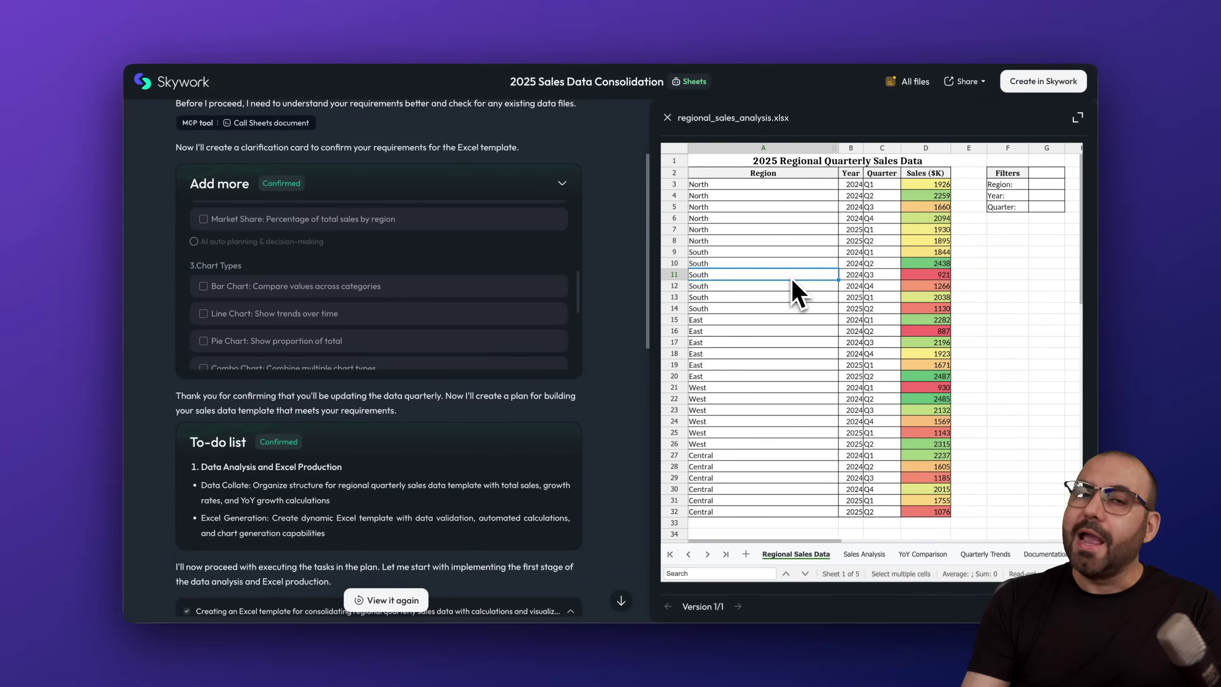
{"action": "left_click", "coordinate": [857, 25]}
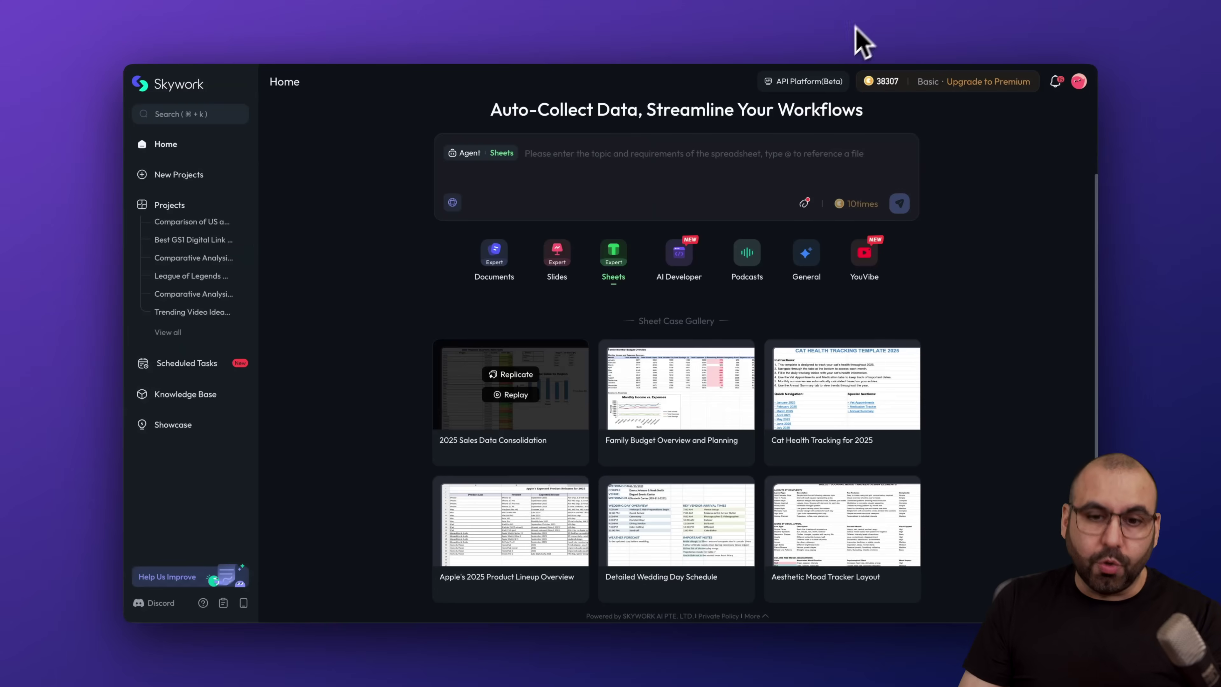
{"action": "left_click", "coordinate": [679, 255]}
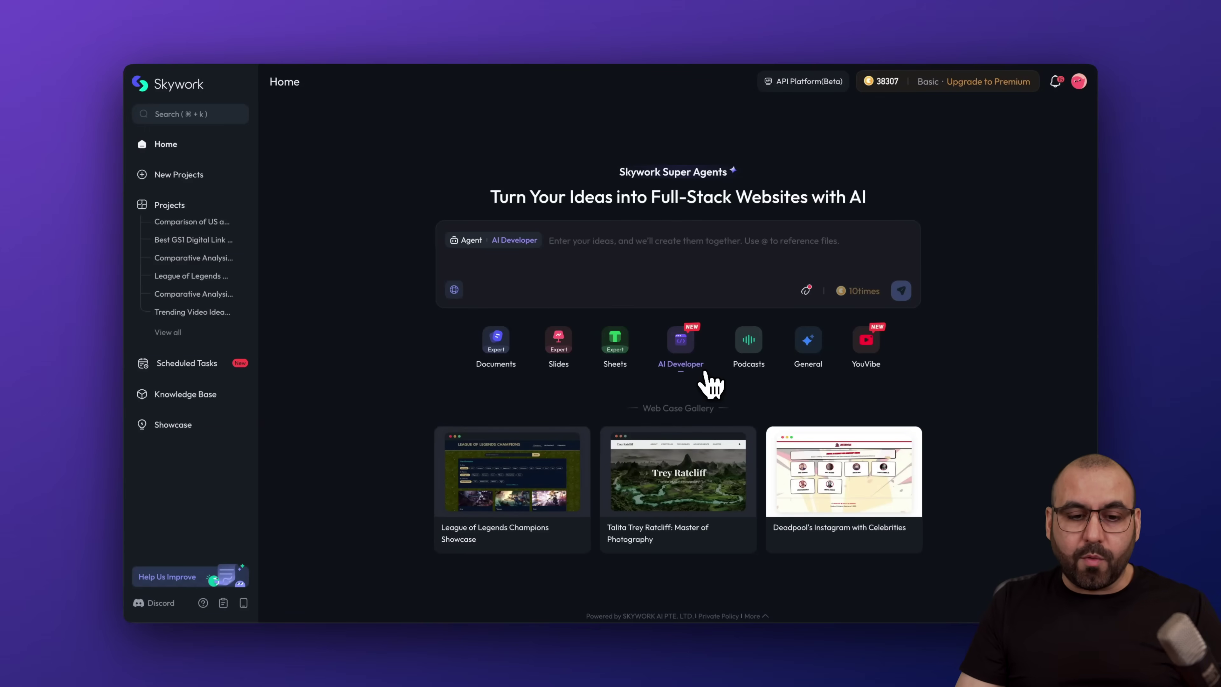
Replay the League of Legends Champions Showcase and expand its finished website preview.
{"action": "mouse_move", "coordinate": [546, 483]}
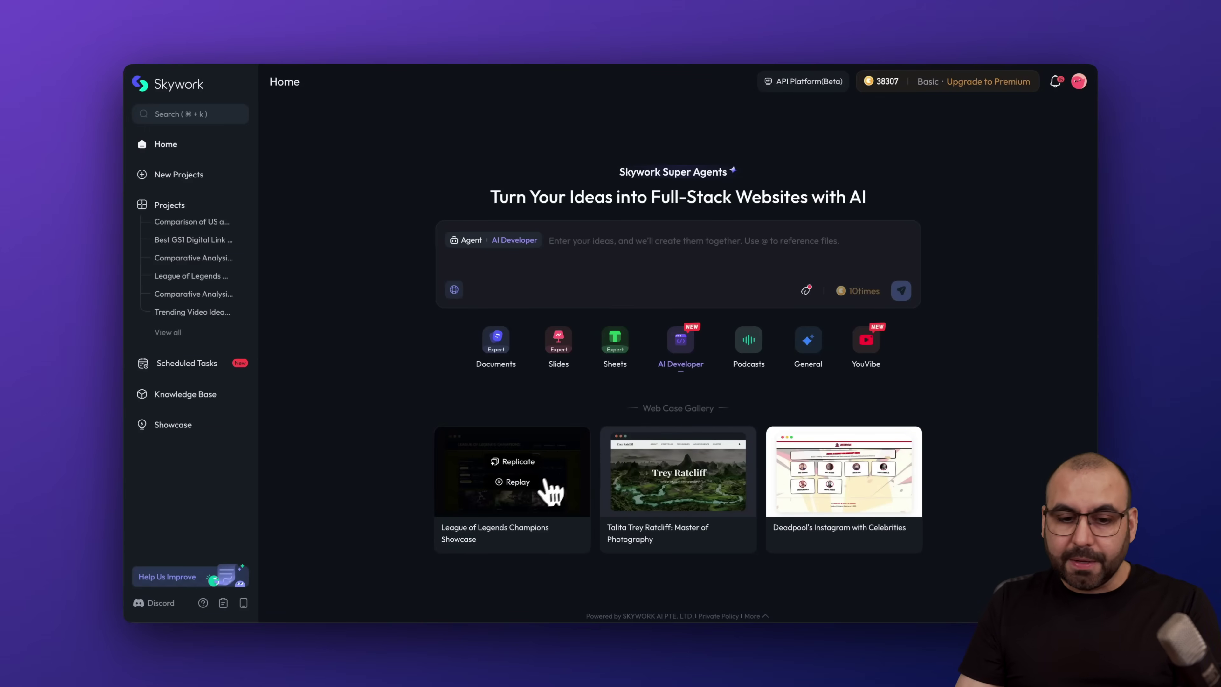
{"action": "left_click", "coordinate": [524, 485]}
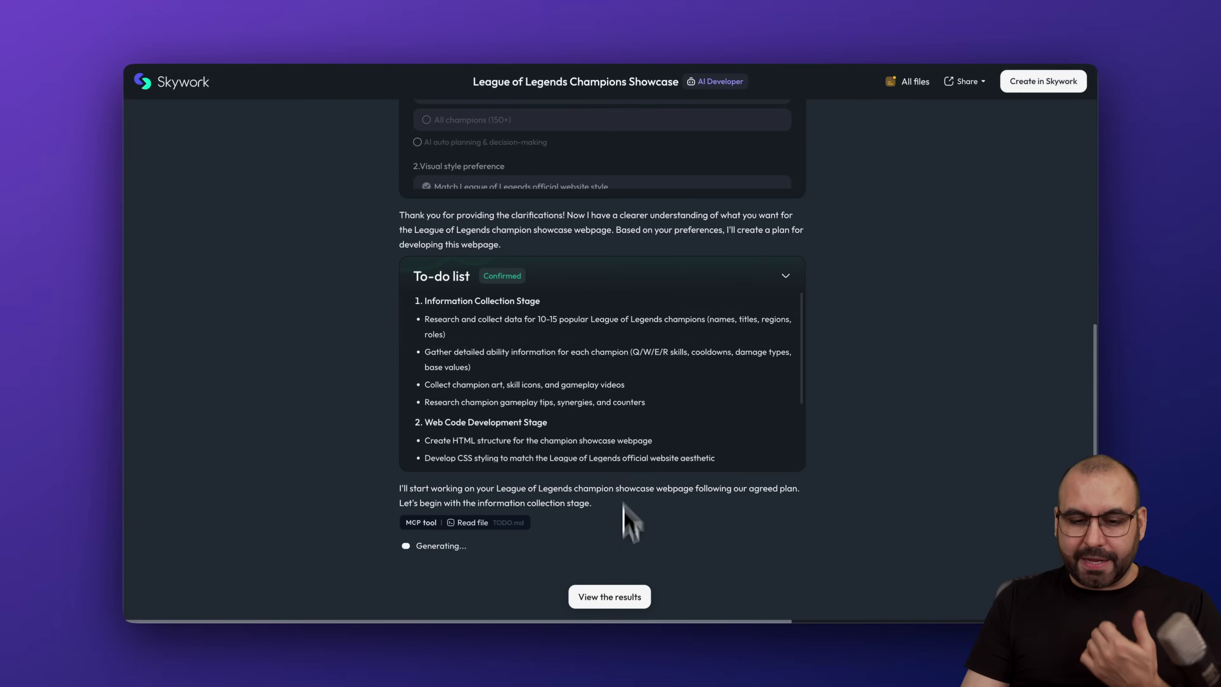
{"action": "left_click", "coordinate": [423, 602]}
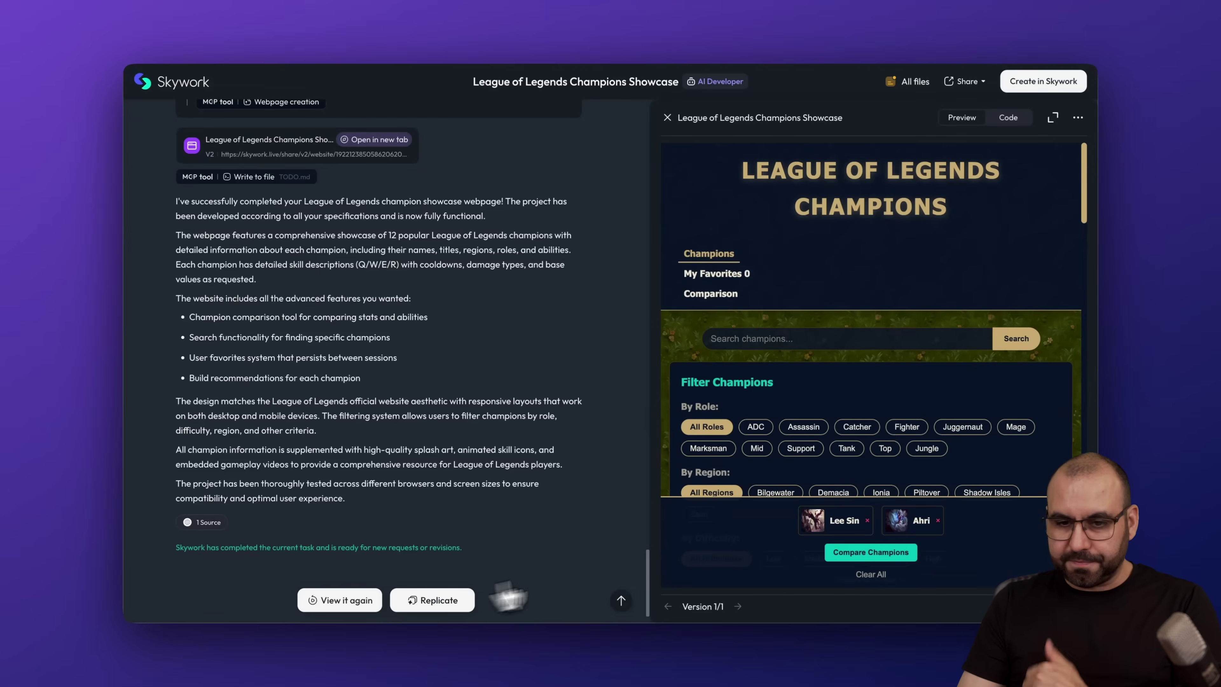
{"action": "left_click", "coordinate": [1052, 120]}
{"action": "scroll", "coordinate": [682, 387], "scroll_direction": "down", "scroll_amount": 5}
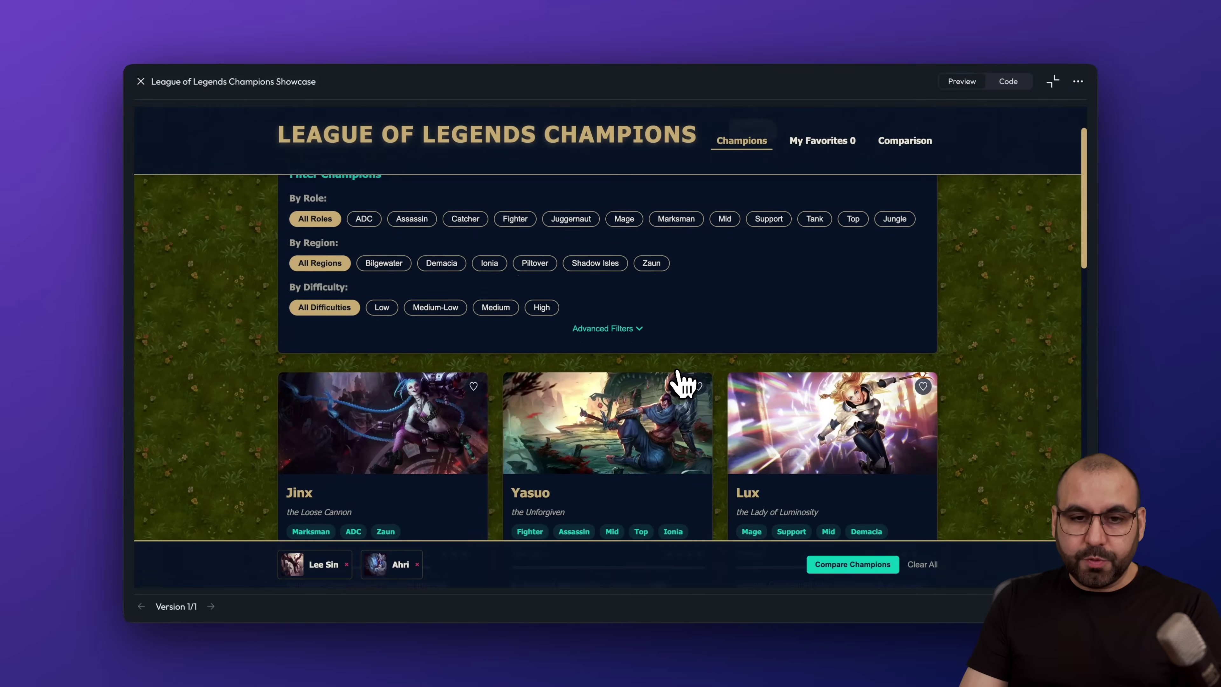
{"action": "scroll", "coordinate": [681, 381], "scroll_direction": "up", "scroll_amount": 5}
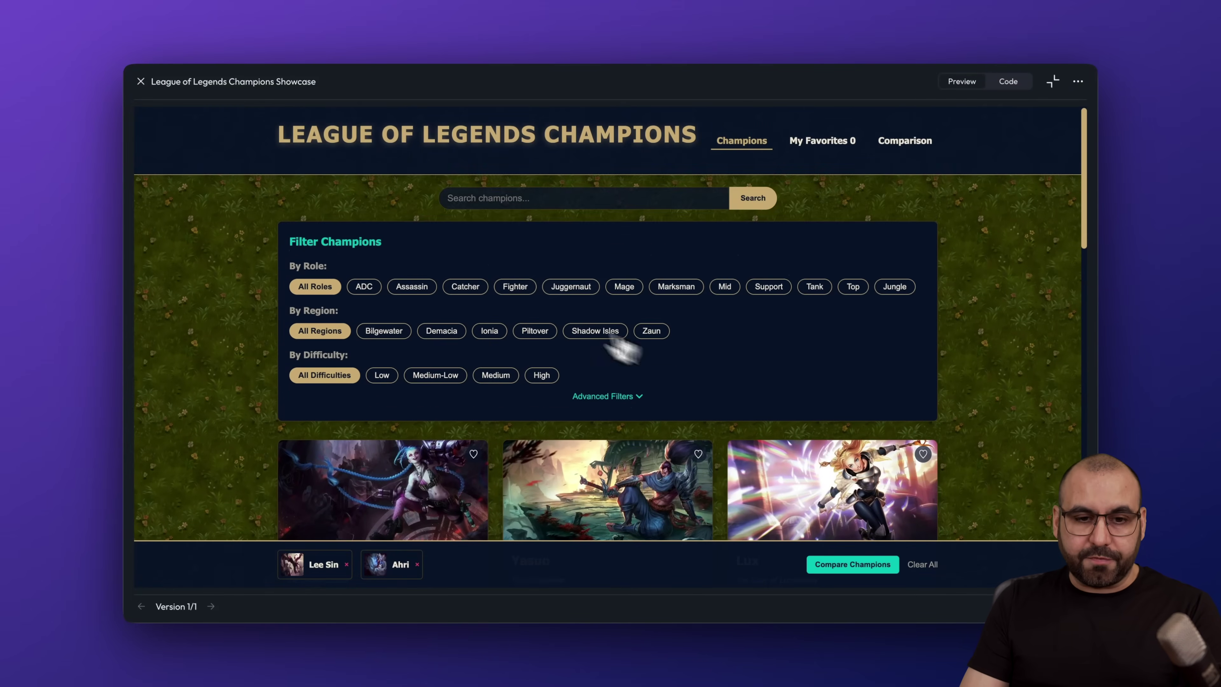
Filter champions to the Catcher role and add Thresh to My Favorites.
{"action": "left_click", "coordinate": [465, 287]}
{"action": "scroll", "coordinate": [605, 368], "scroll_direction": "down", "scroll_amount": 3}
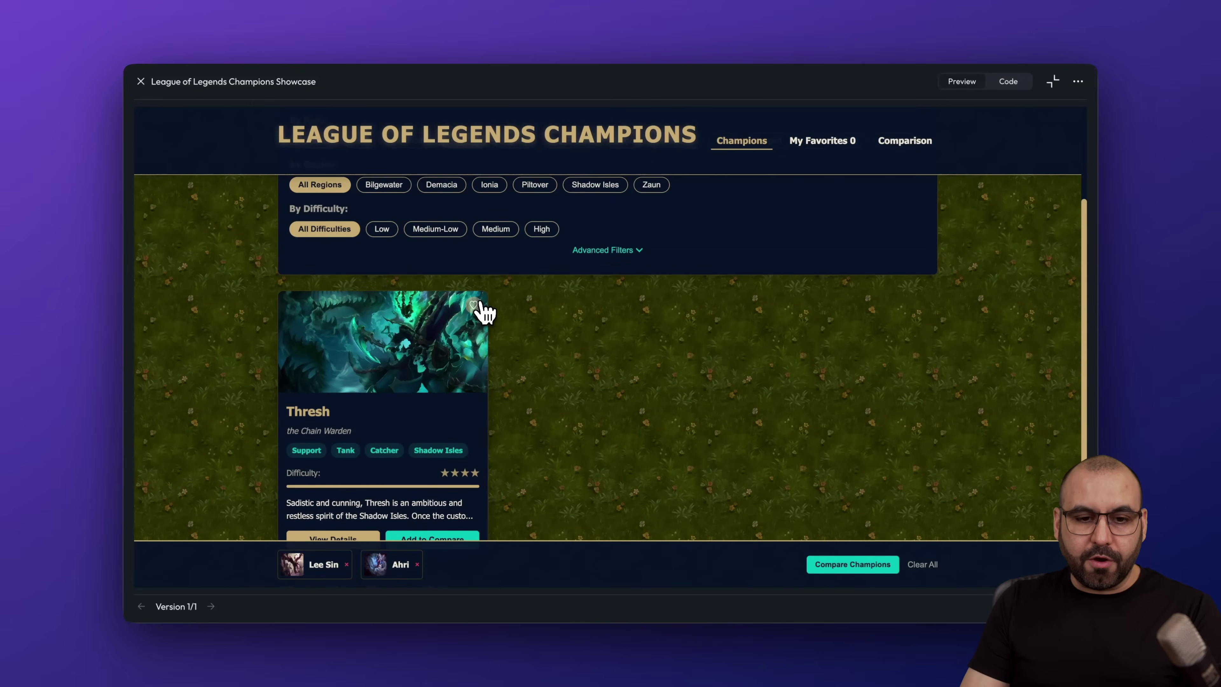
{"action": "left_click", "coordinate": [473, 304]}
{"action": "scroll", "coordinate": [477, 380], "scroll_direction": "down", "scroll_amount": 2}
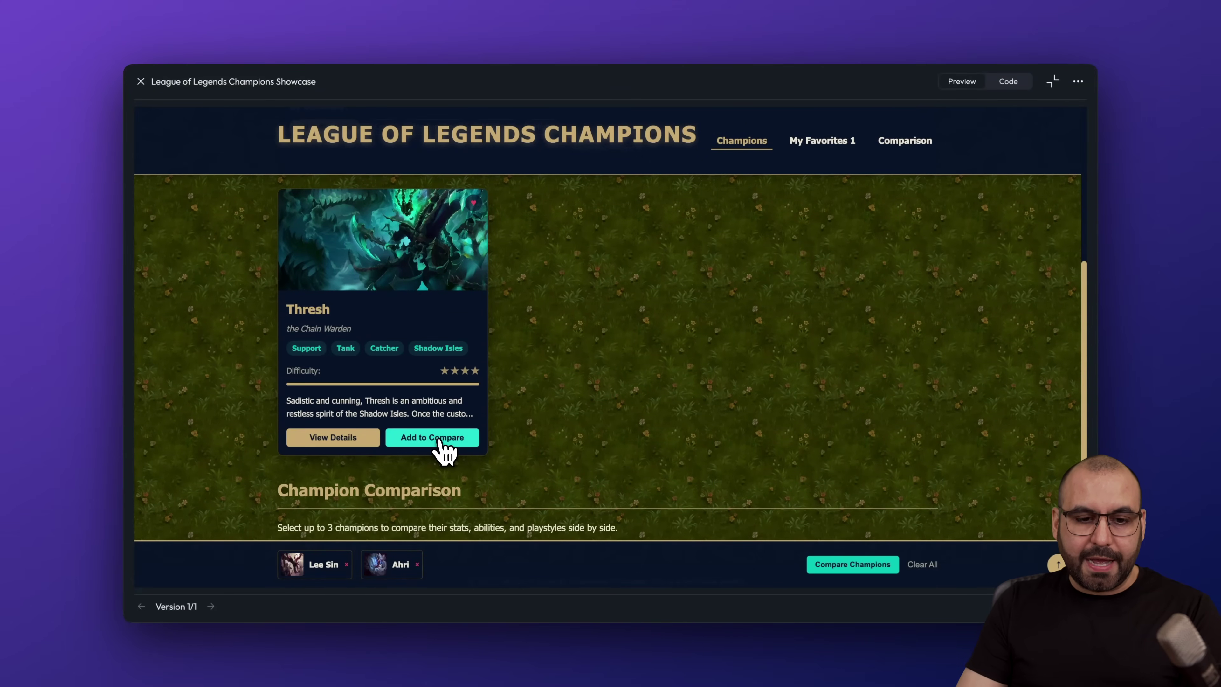
{"action": "scroll", "coordinate": [683, 430], "scroll_direction": "up", "scroll_amount": 5}
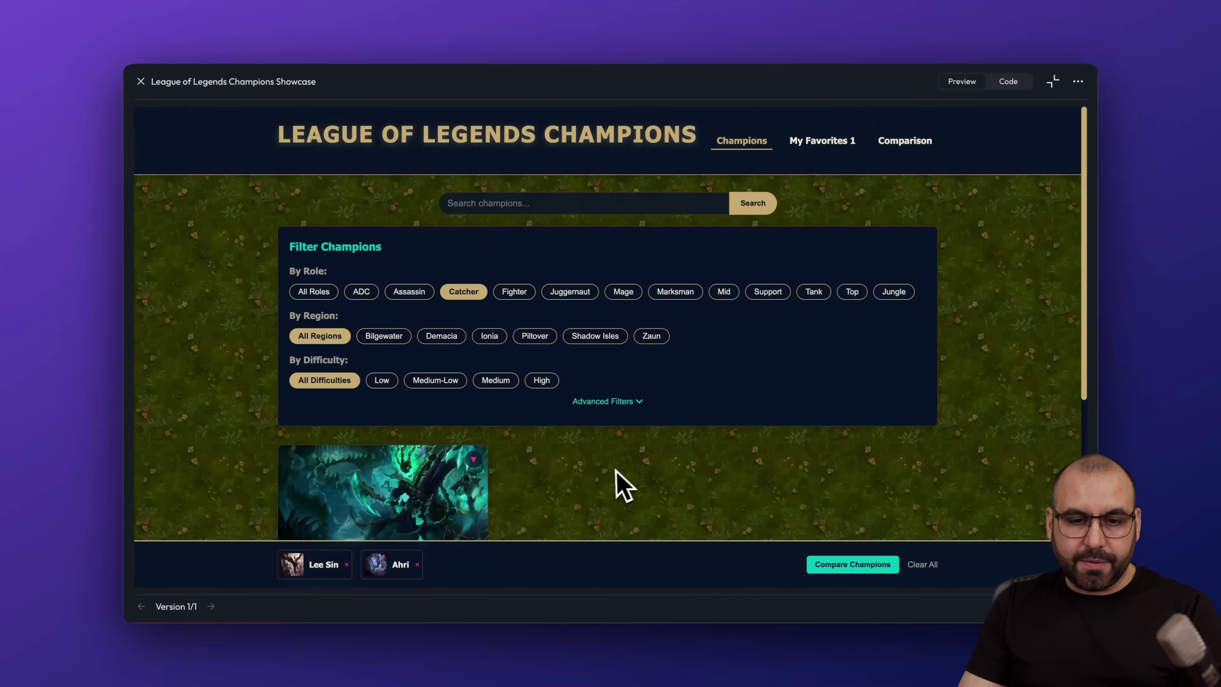
Filter to Juggernaut, compare Lee Sin, Ahri and Sett, then close the comparison.
{"action": "left_click", "coordinate": [573, 294]}
{"action": "scroll", "coordinate": [491, 414], "scroll_direction": "down", "scroll_amount": 4}
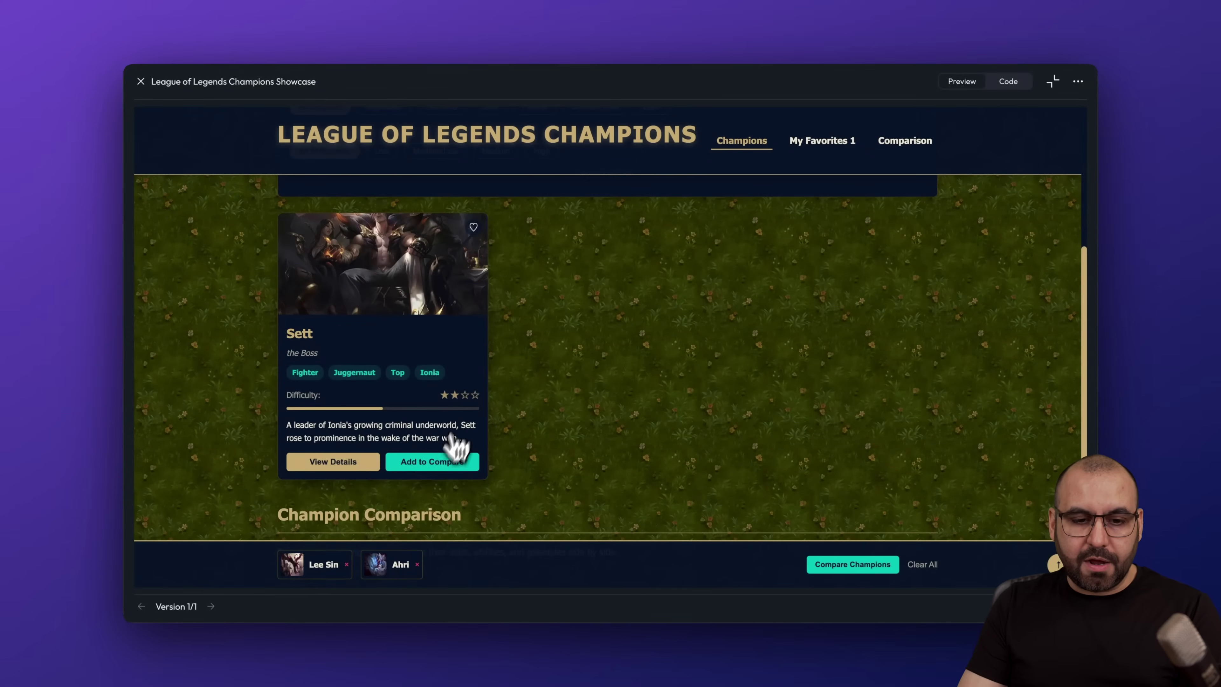
{"action": "left_click", "coordinate": [435, 462]}
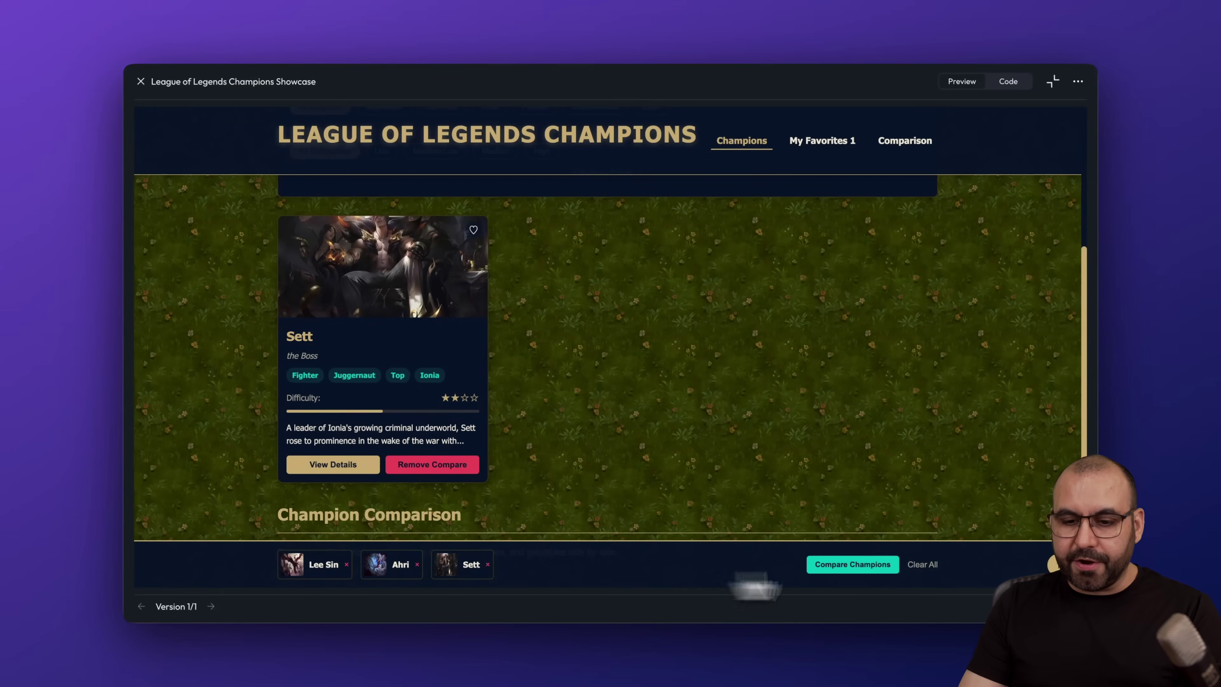
{"action": "left_click", "coordinate": [877, 582]}
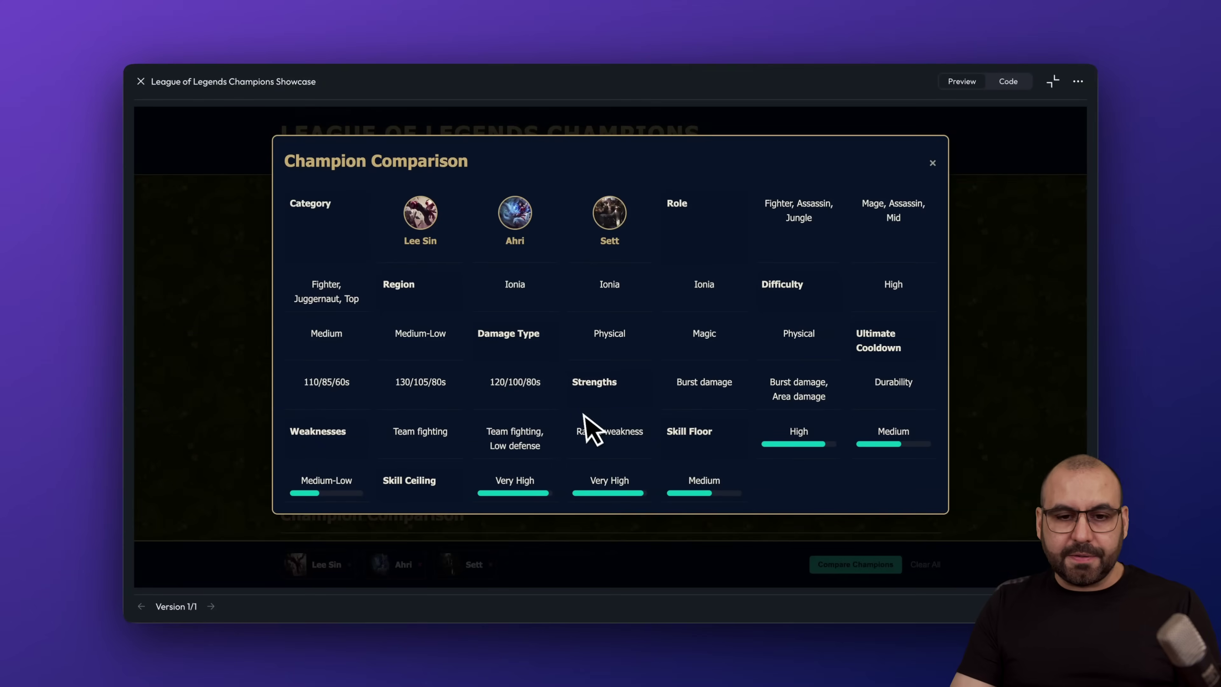
{"action": "left_click", "coordinate": [932, 163]}
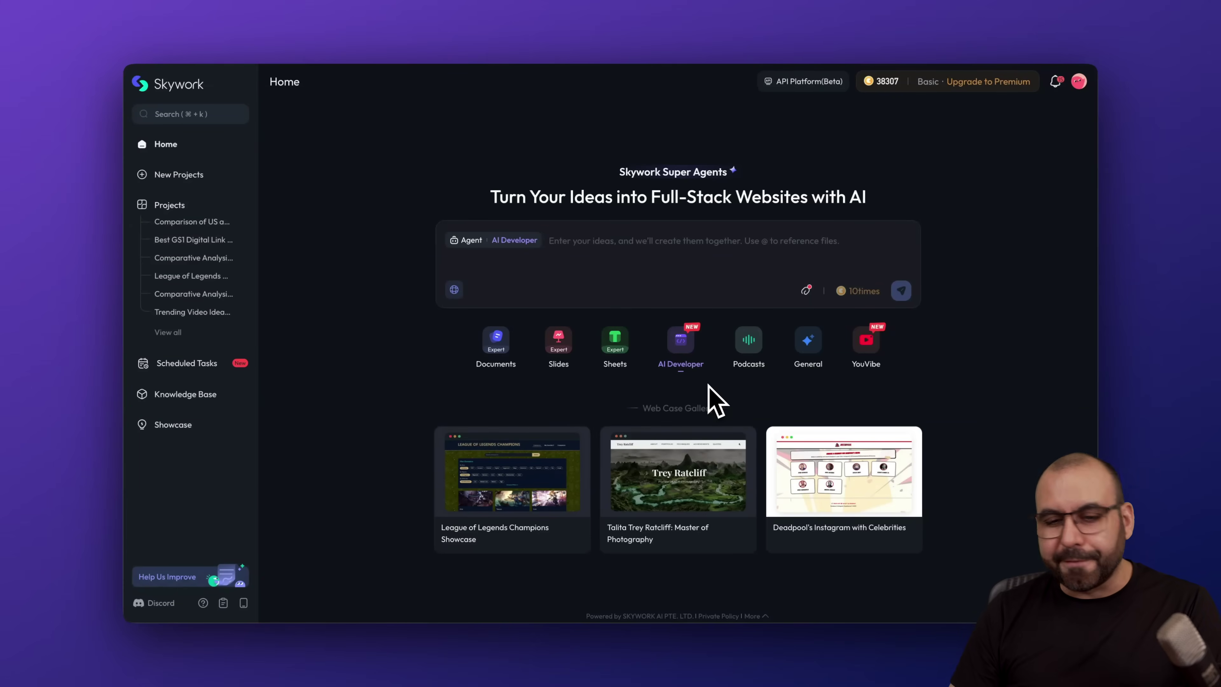
Switch the agent through Podcasts and General to YouVibe and browse its gallery.
{"action": "left_click", "coordinate": [752, 342]}
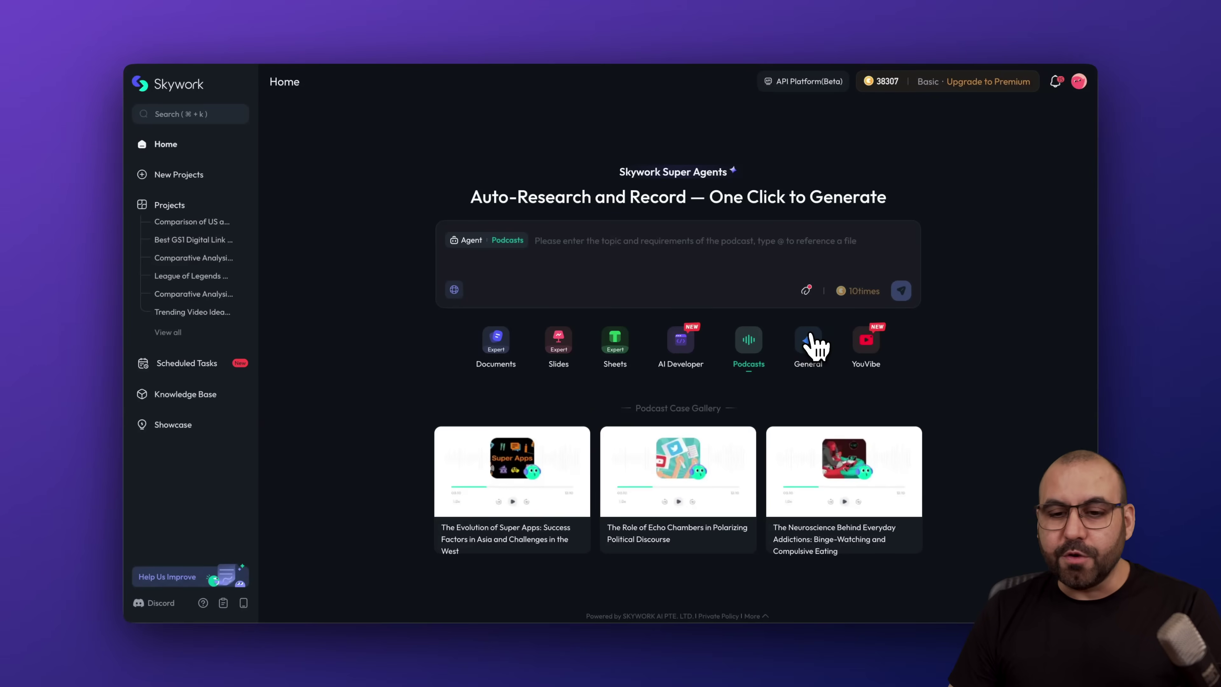
{"action": "left_click", "coordinate": [813, 349]}
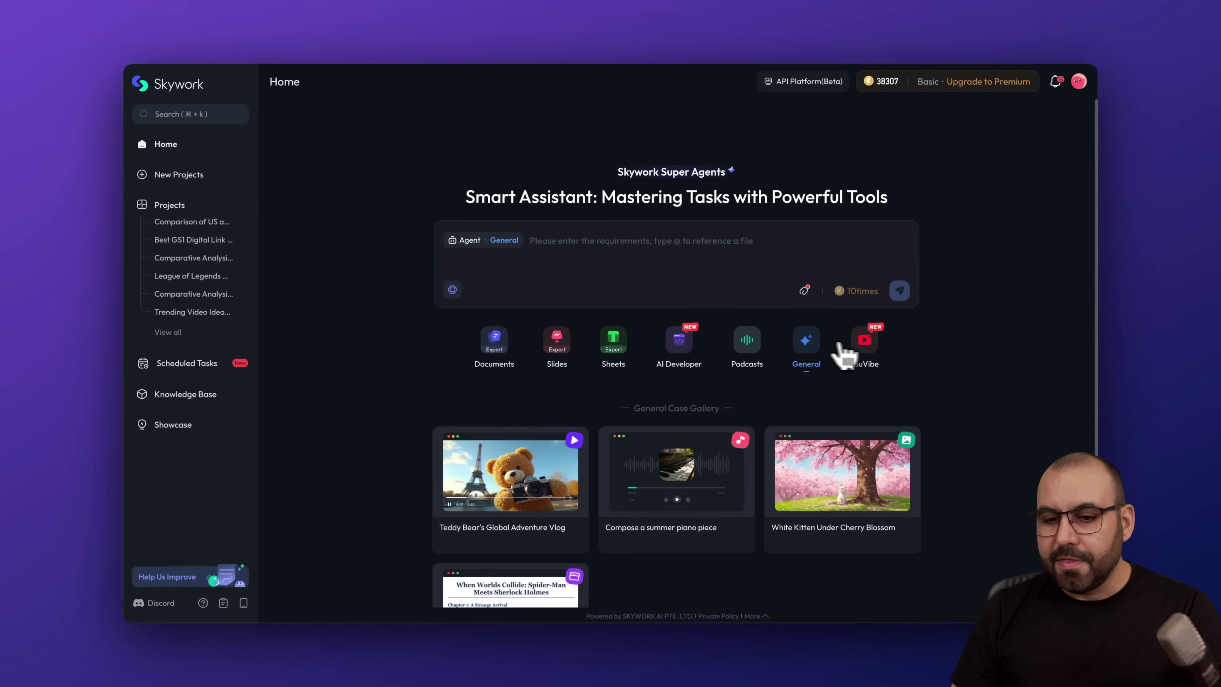
{"action": "left_click", "coordinate": [864, 342]}
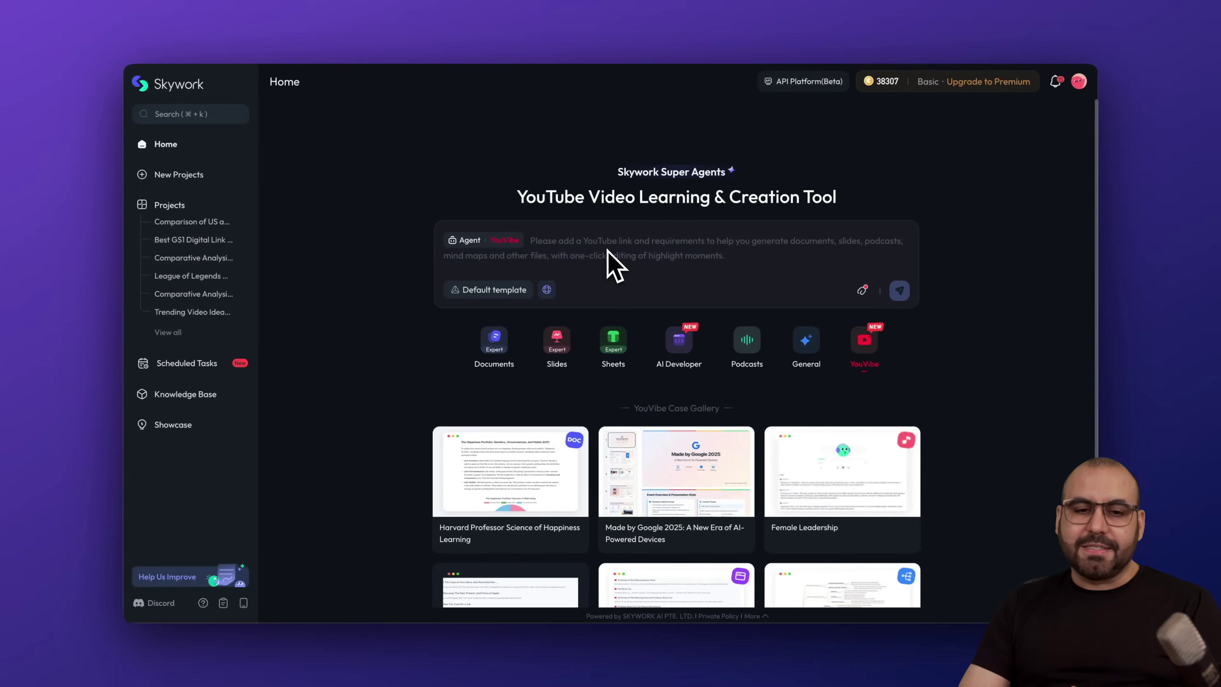
{"action": "scroll", "coordinate": [662, 279], "scroll_direction": "down", "scroll_amount": 2}
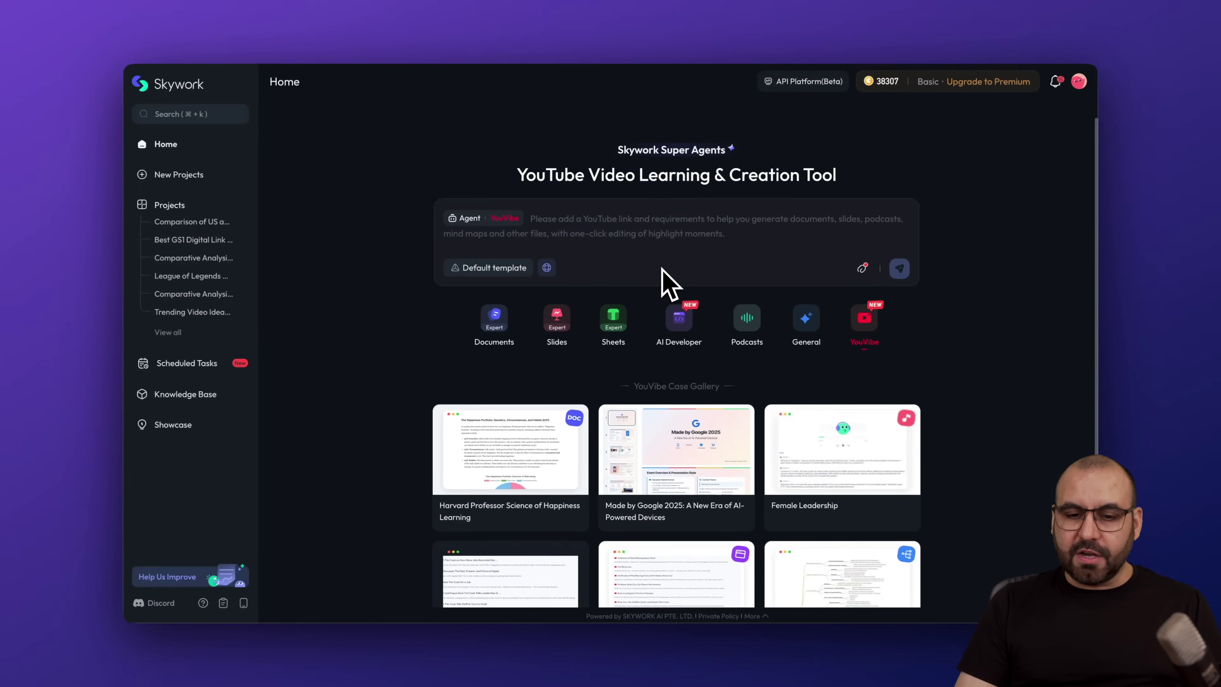
{"action": "mouse_move", "coordinate": [678, 367]}
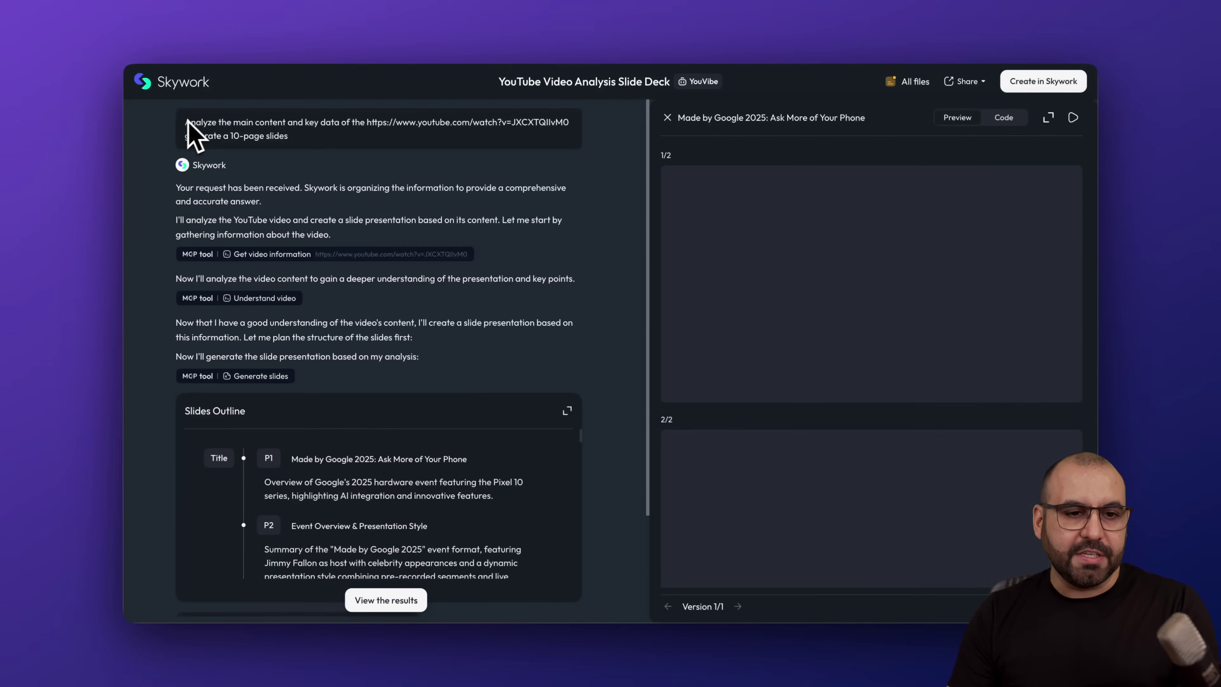
Preview the 10-slide Made by Google 2025 deck to the last slide, then return Home.
{"action": "left_click_drag", "start_coordinate": [187, 122], "coordinate": [308, 134]}
{"action": "left_click", "coordinate": [340, 146]}
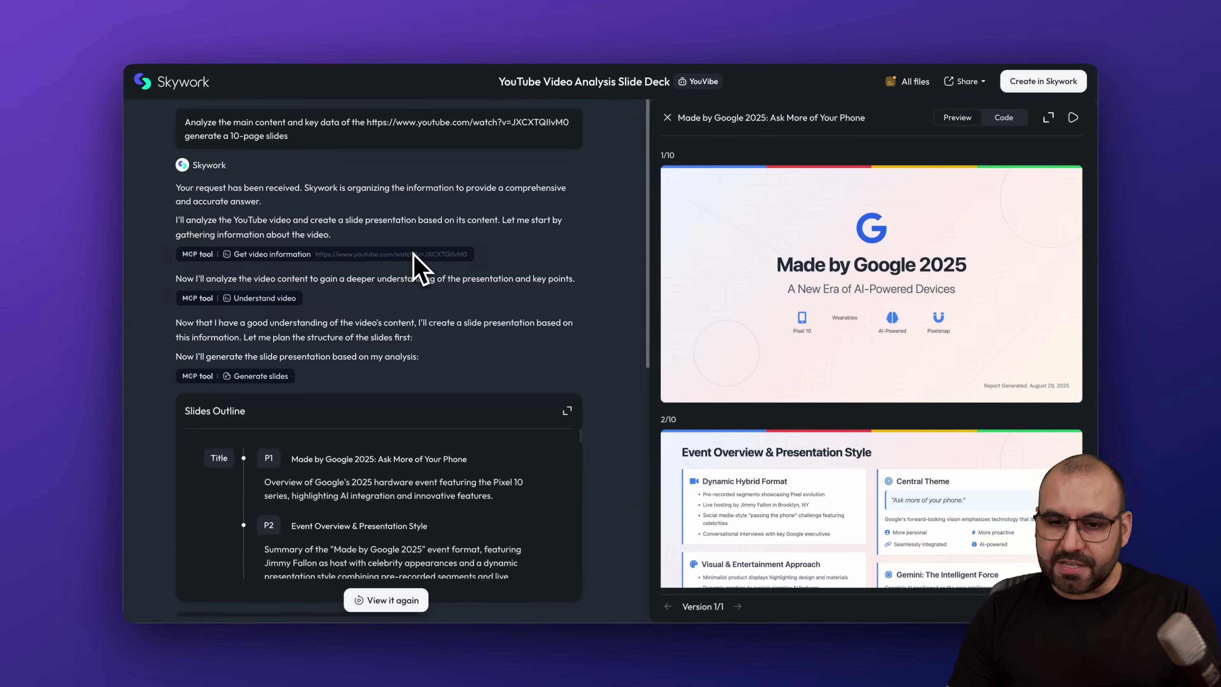
{"action": "scroll", "coordinate": [418, 270], "scroll_direction": "down", "scroll_amount": 10}
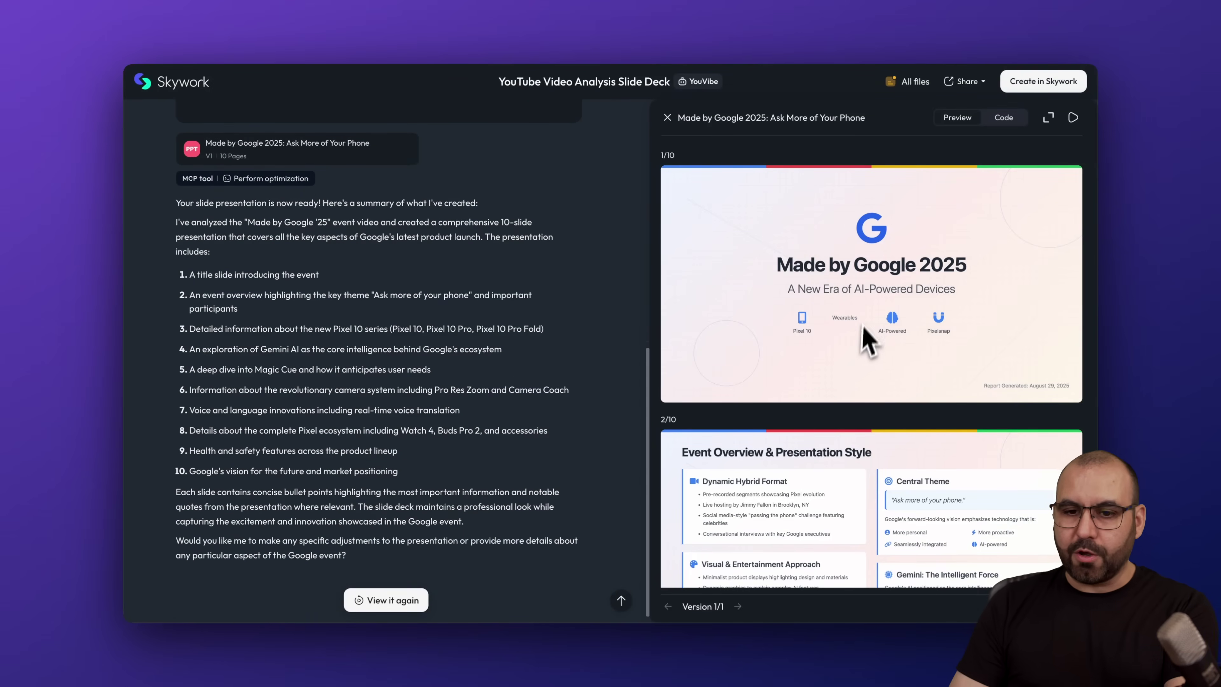
{"action": "scroll", "coordinate": [860, 353], "scroll_direction": "down", "scroll_amount": 15}
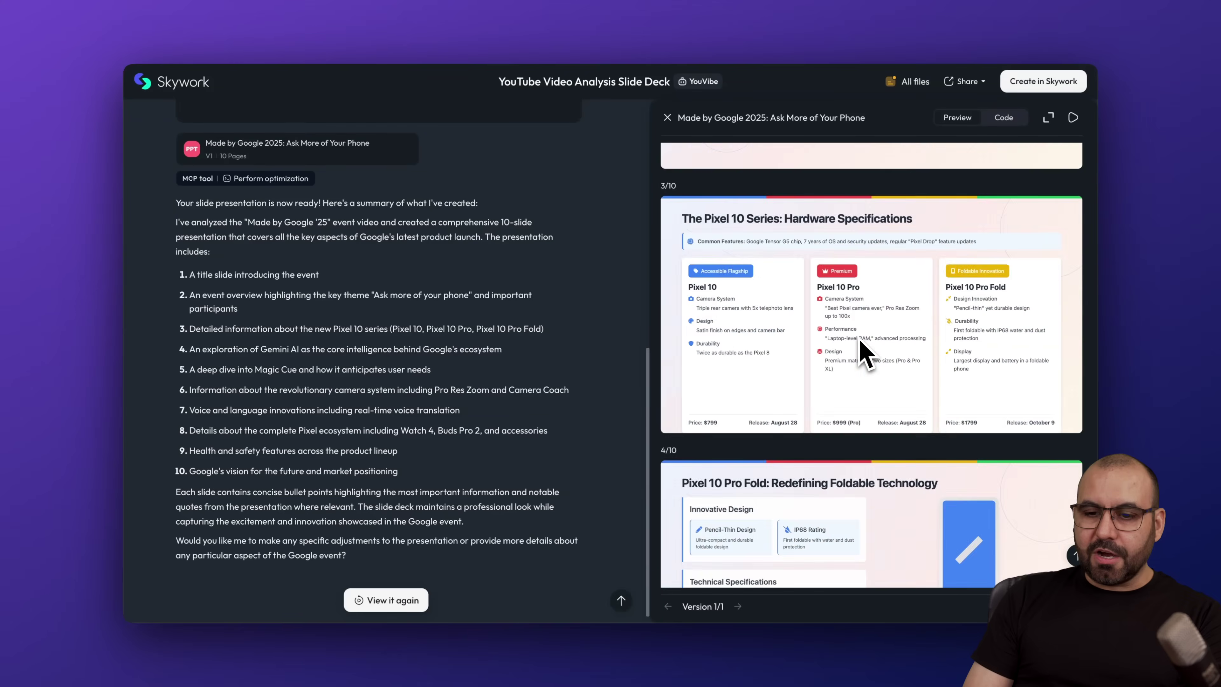
{"action": "scroll", "coordinate": [863, 353], "scroll_direction": "down", "scroll_amount": 20}
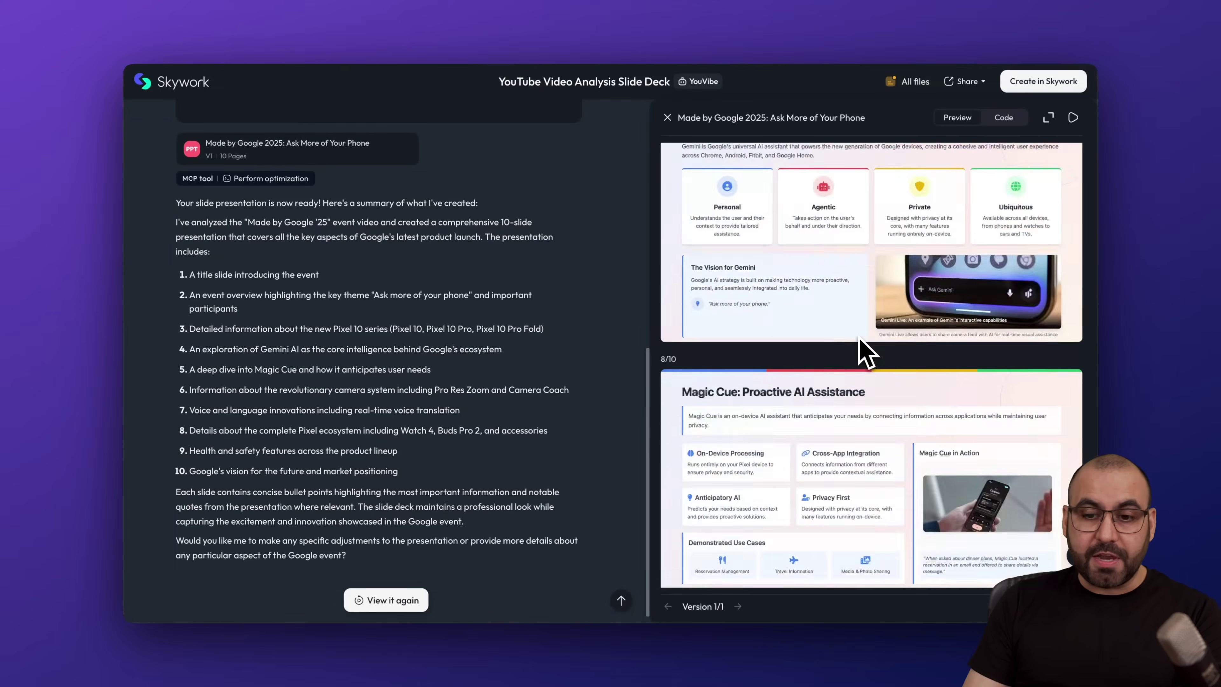
{"action": "scroll", "coordinate": [860, 339], "scroll_direction": "down", "scroll_amount": 1}
{"action": "scroll", "coordinate": [860, 340], "scroll_direction": "down", "scroll_amount": 5}
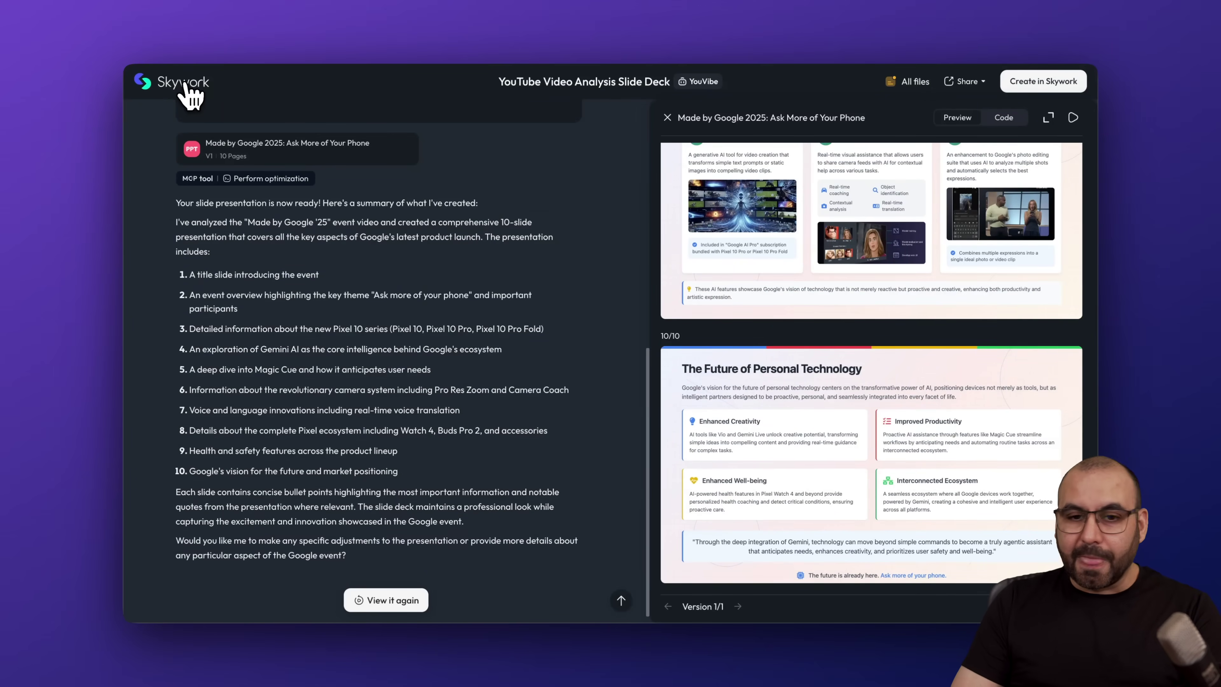
{"action": "left_click", "coordinate": [188, 91]}
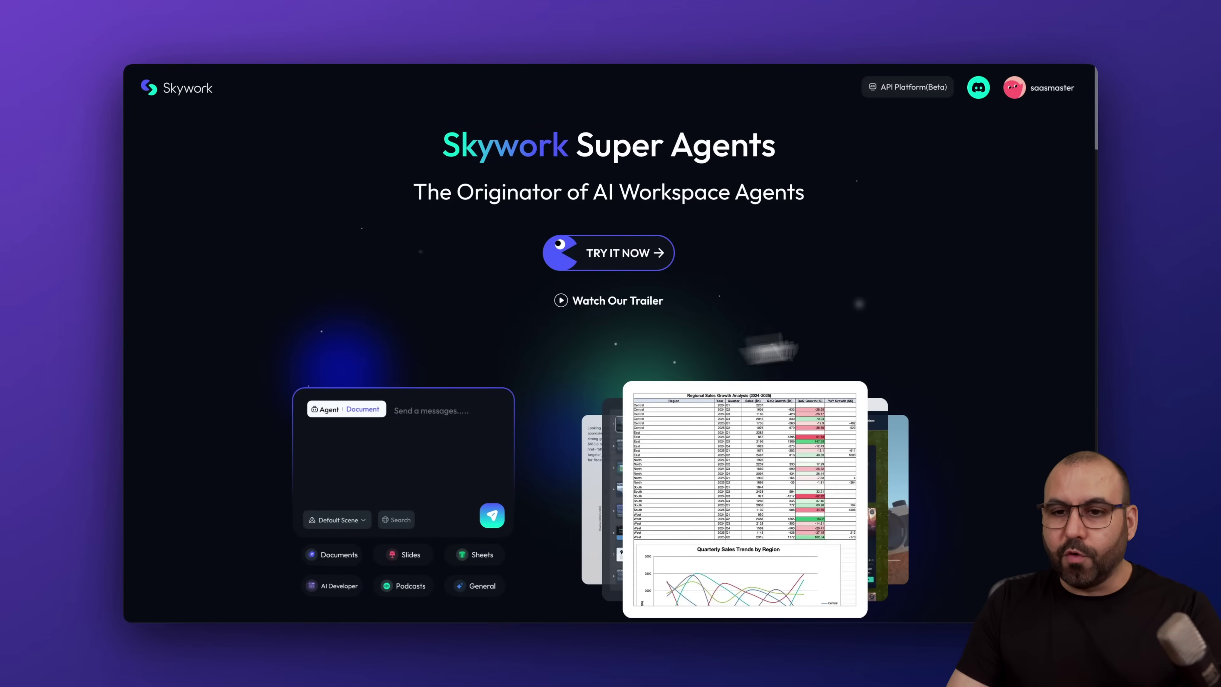
From the dashboard's Scheduled Tasks, open the video ideas task's Top 10 Viral Tech Ideas result.
{"action": "left_click", "coordinate": [1040, 94]}
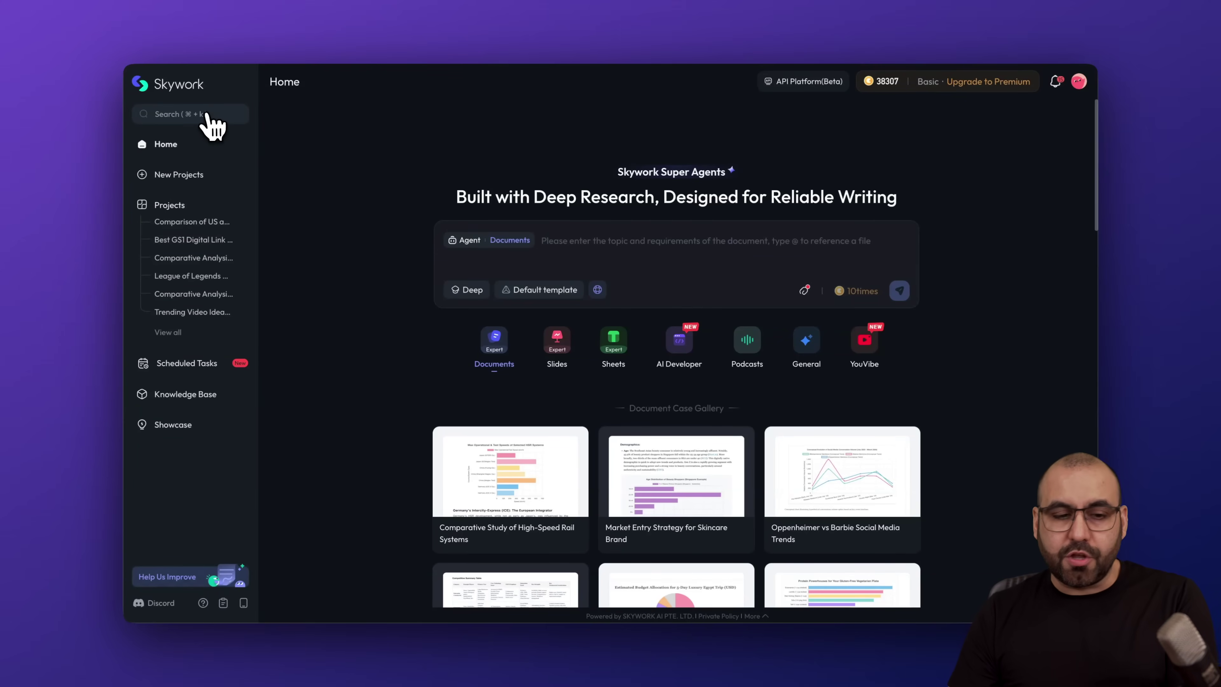
{"action": "left_click", "coordinate": [202, 364]}
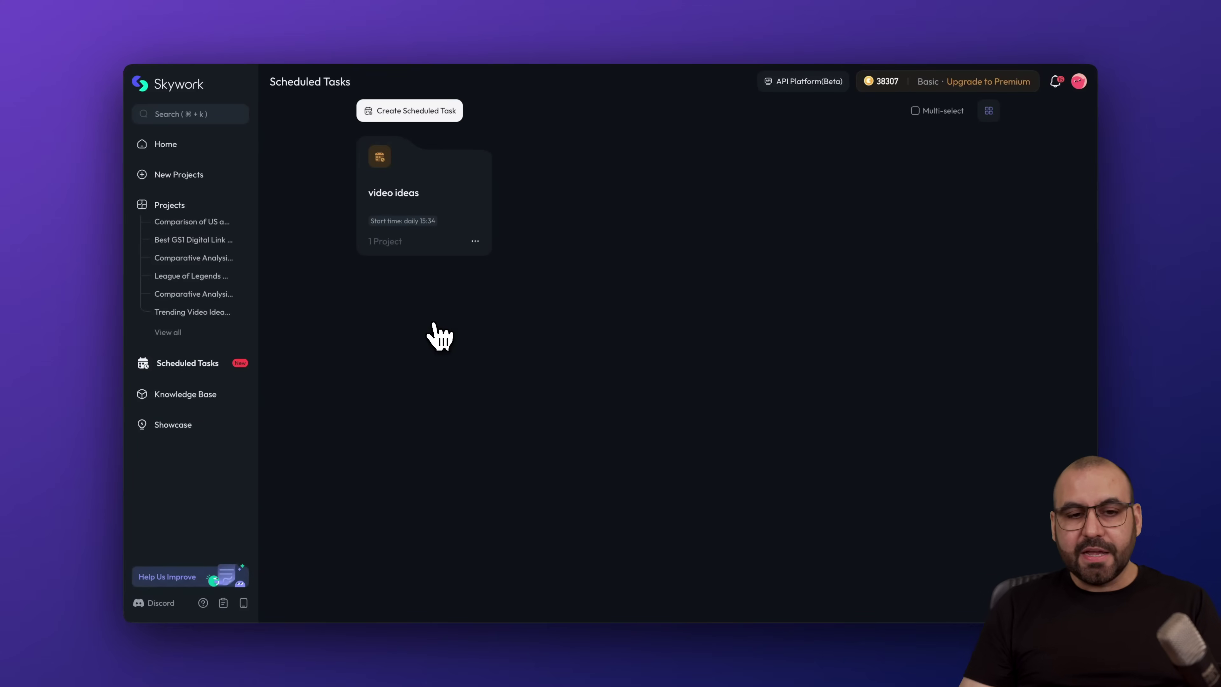
{"action": "left_click", "coordinate": [414, 203]}
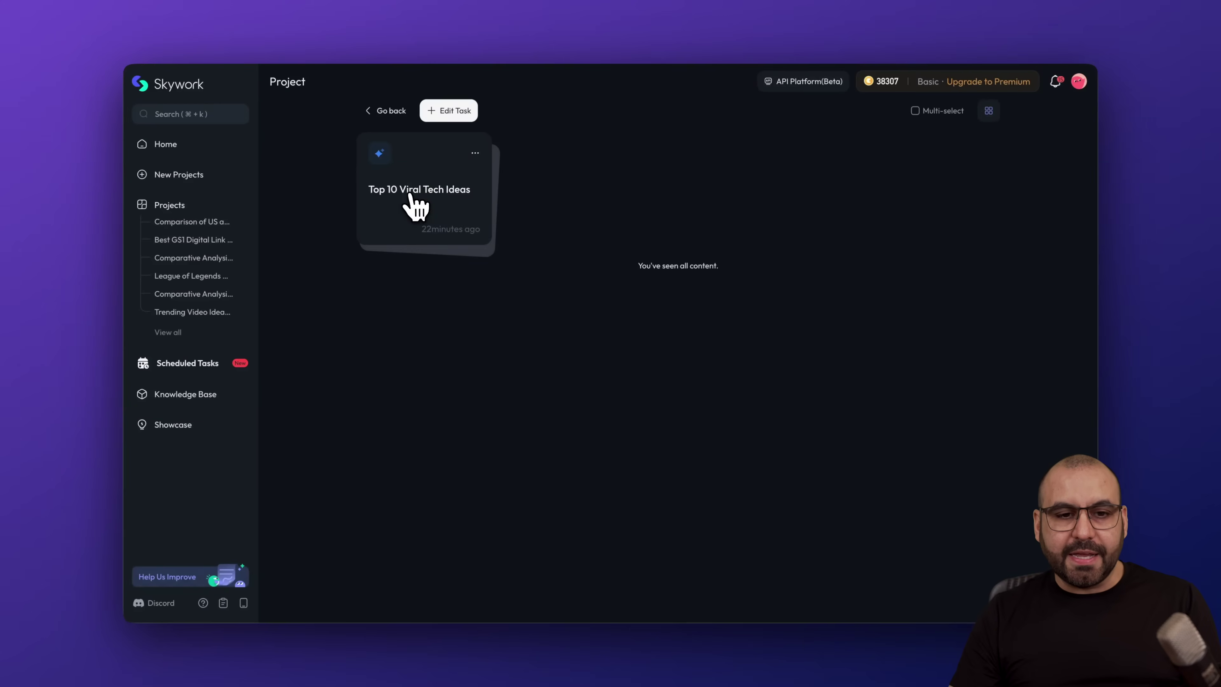
{"action": "left_click", "coordinate": [447, 206]}
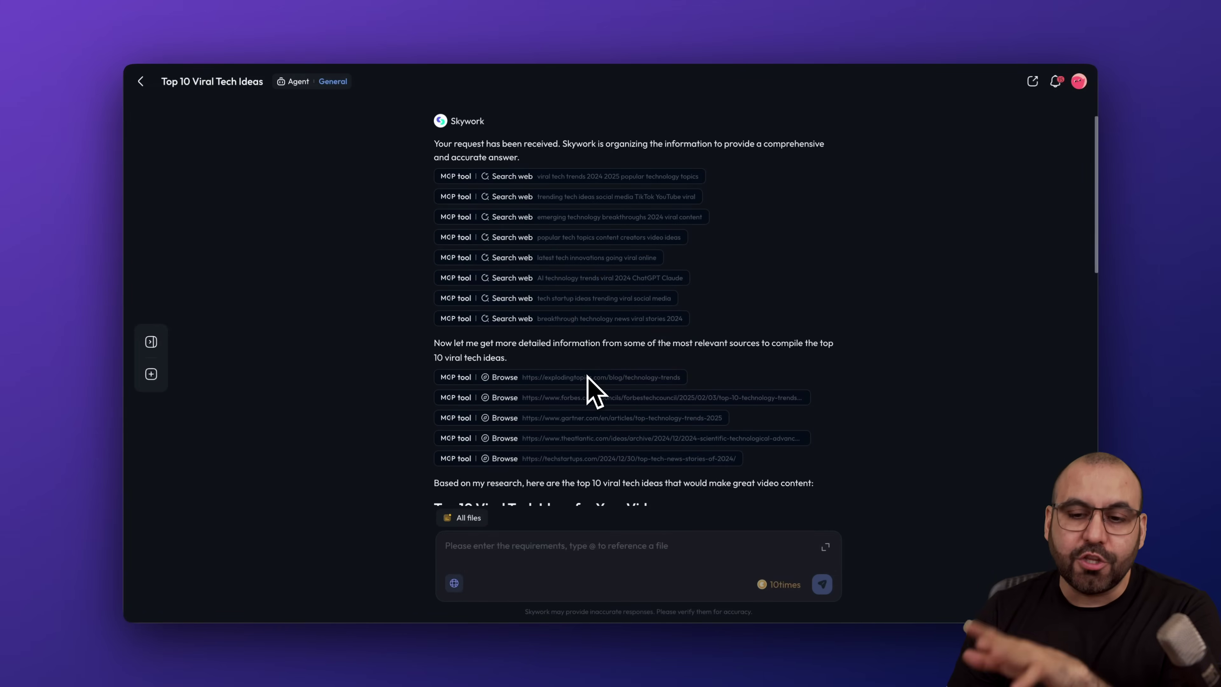
Review the Top 10 Viral Tech Ideas answer, then go Home and on to Scheduled Tasks.
{"action": "scroll", "coordinate": [596, 394], "scroll_direction": "up", "scroll_amount": 15}
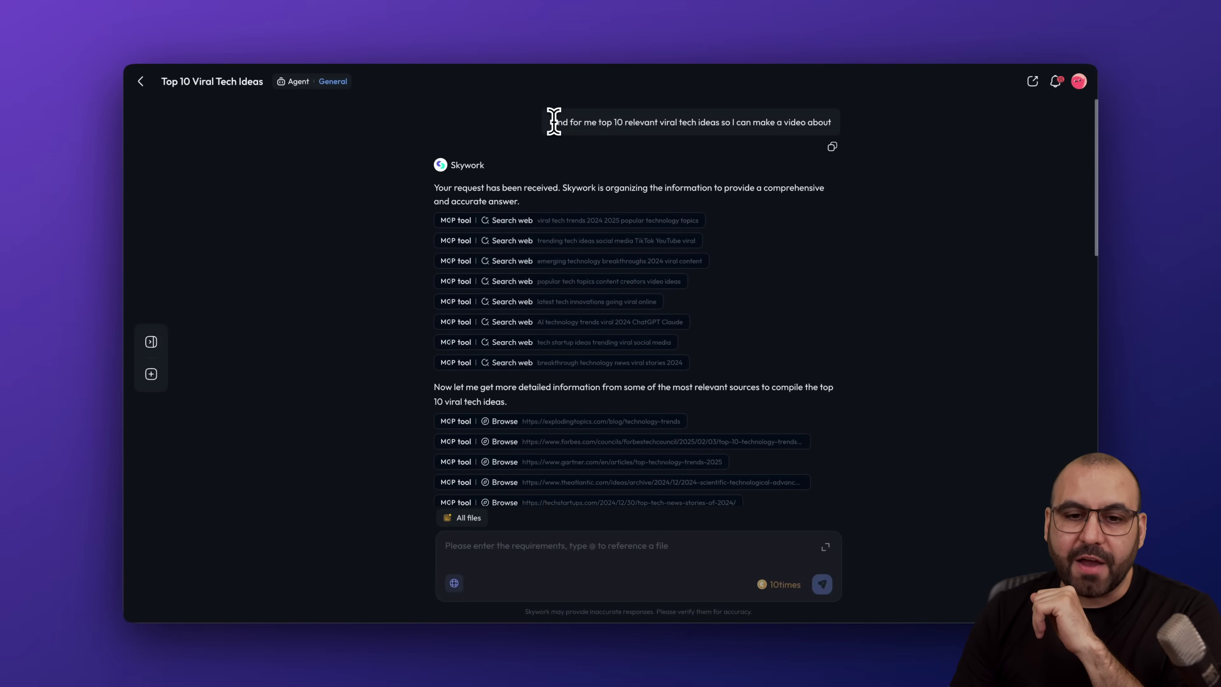
{"action": "left_click", "coordinate": [722, 123]}
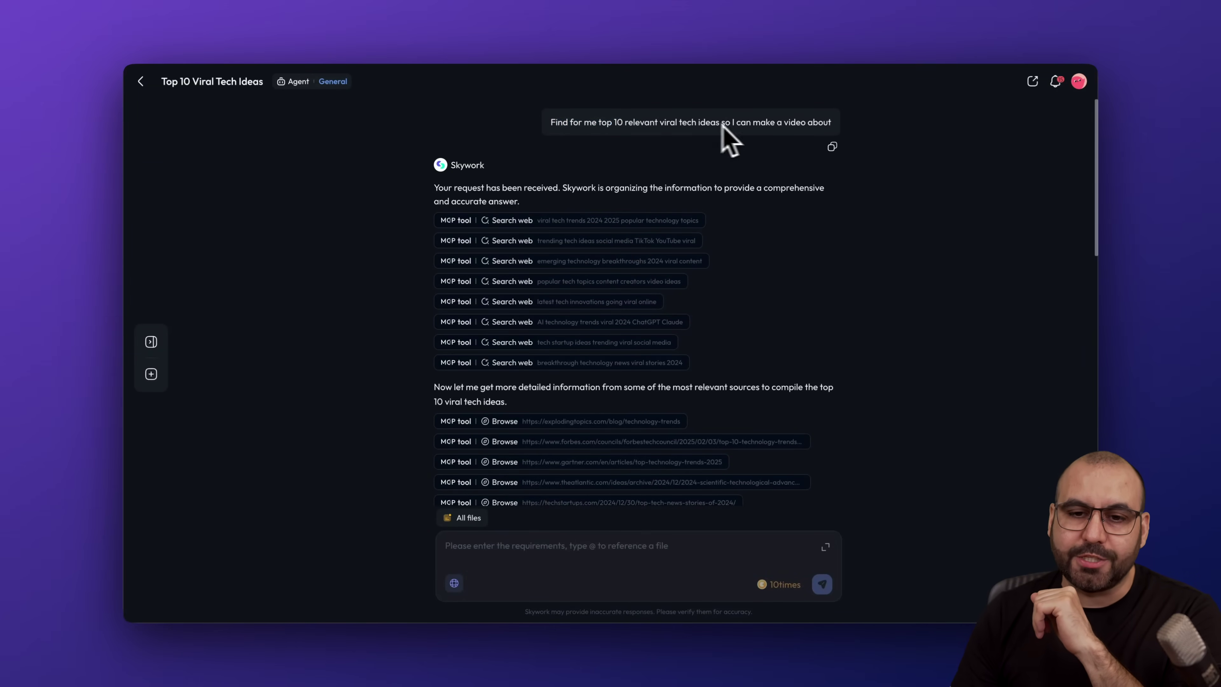
{"action": "scroll", "coordinate": [793, 183], "scroll_direction": "down", "scroll_amount": 15}
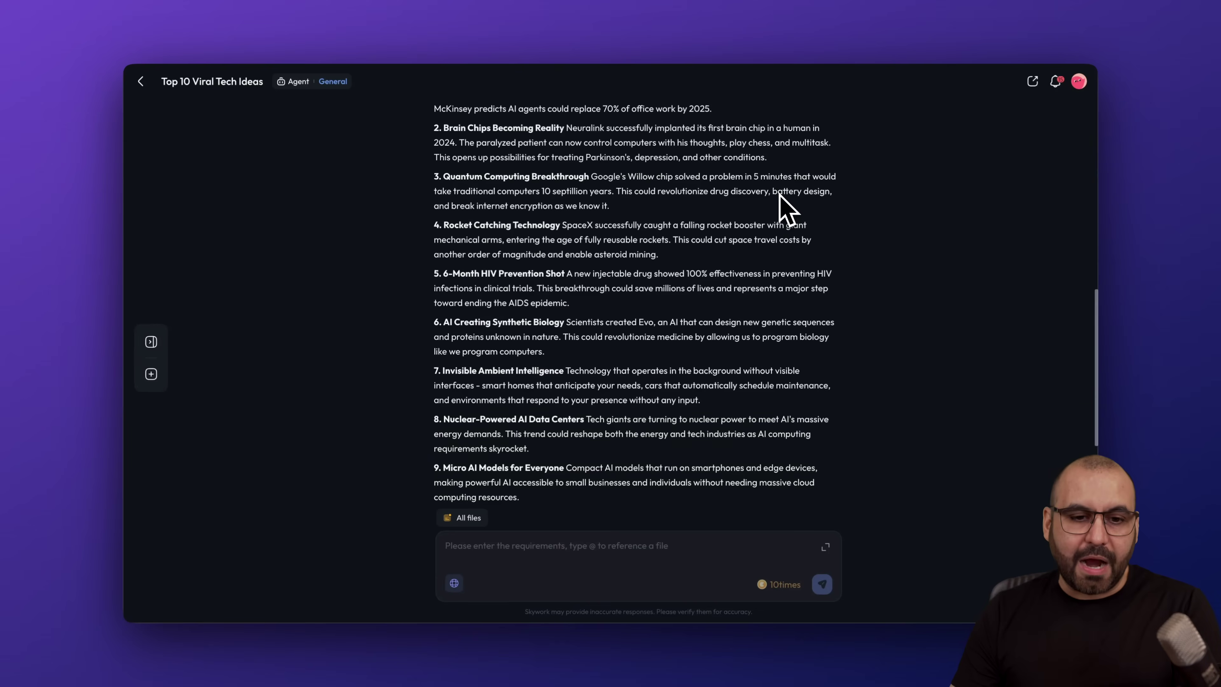
{"action": "scroll", "coordinate": [784, 206], "scroll_direction": "up", "scroll_amount": 3}
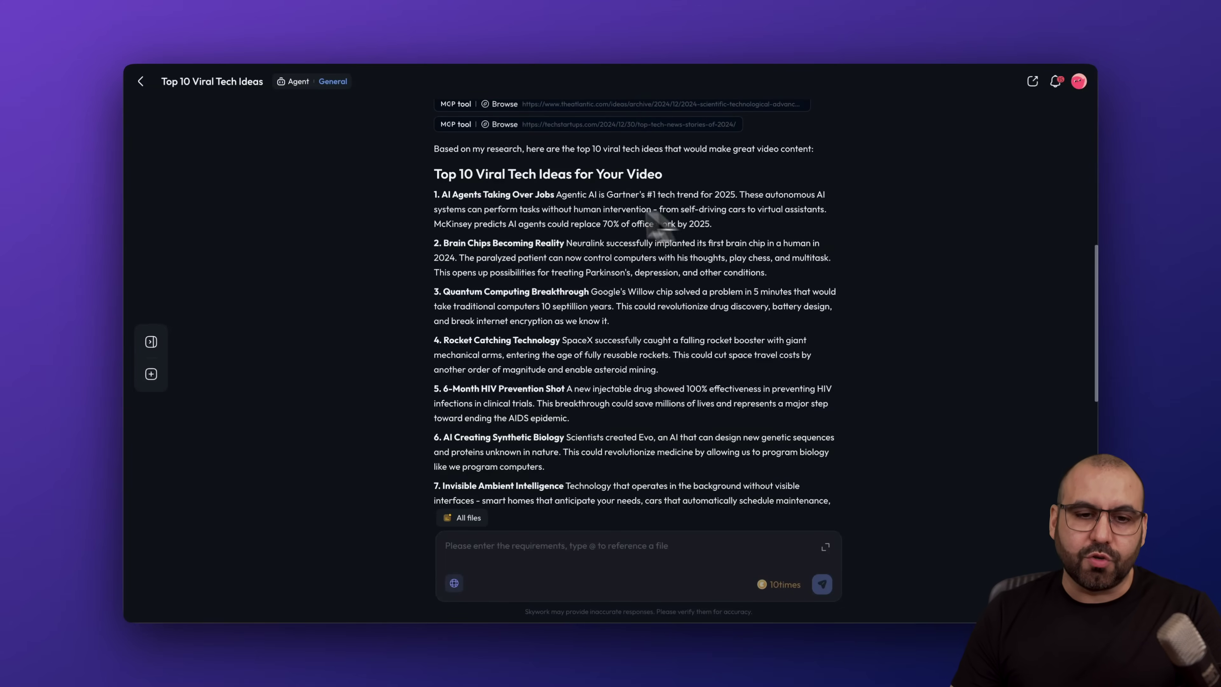
{"action": "left_click_drag", "start_coordinate": [435, 195], "coordinate": [791, 302]}
{"action": "left_click", "coordinate": [756, 301]}
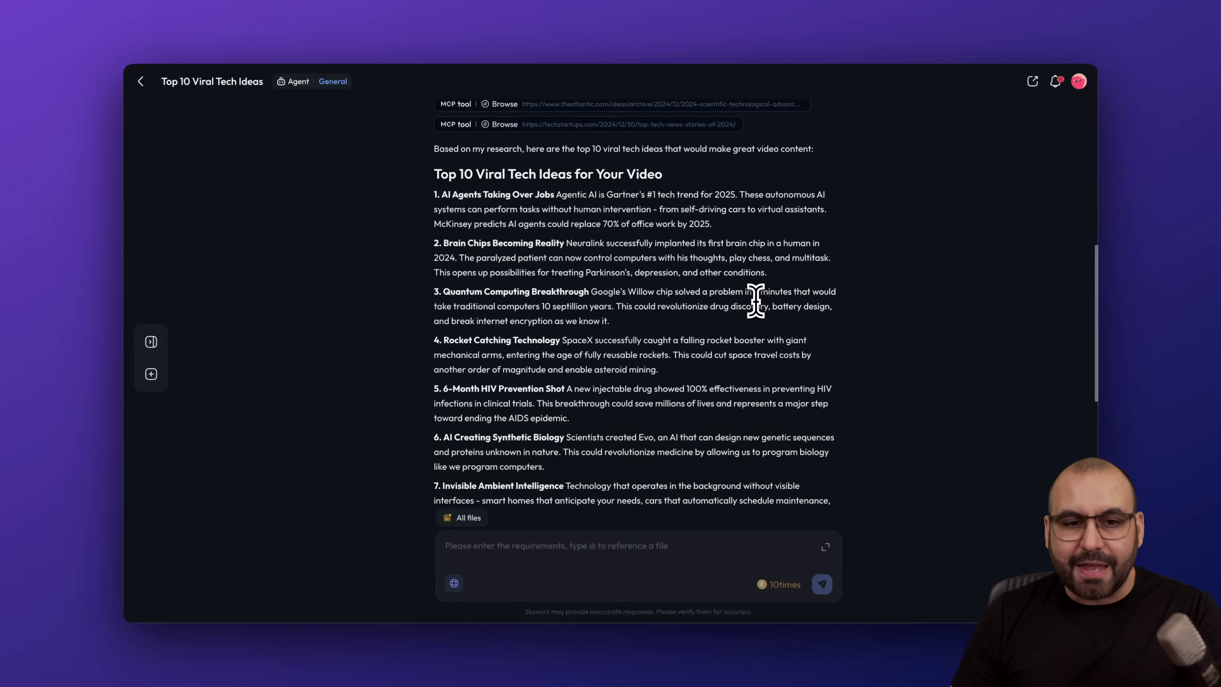
{"action": "left_click", "coordinate": [140, 81]}
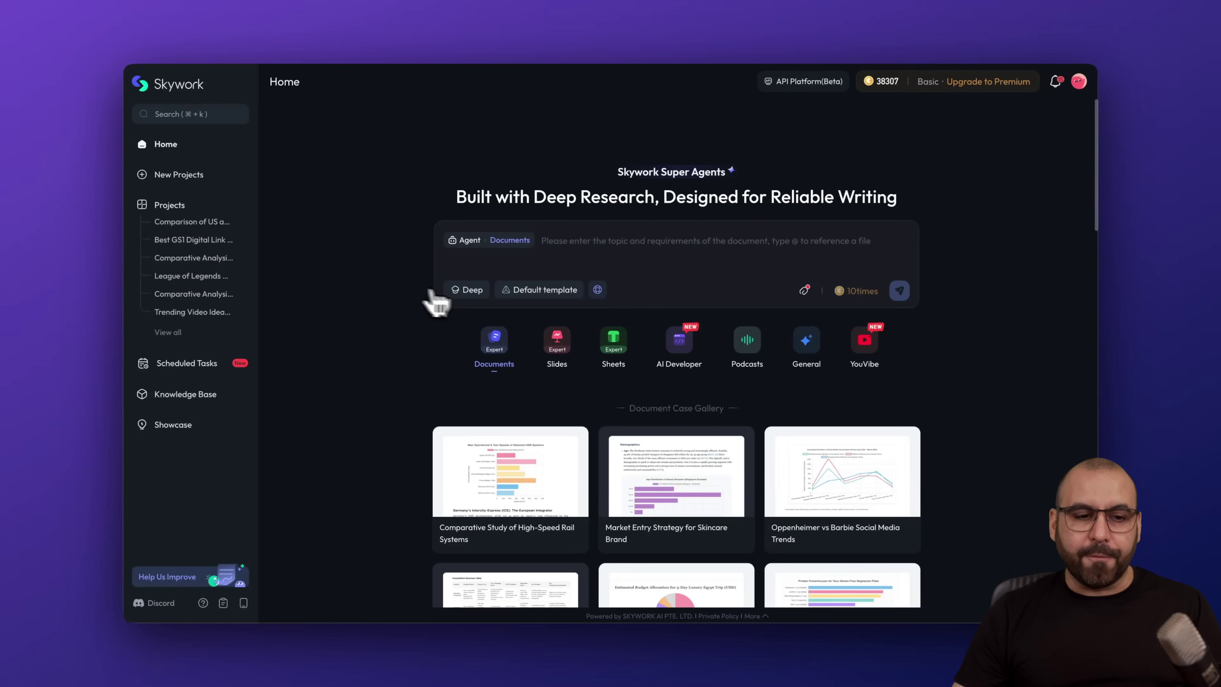
{"action": "left_click", "coordinate": [206, 367]}
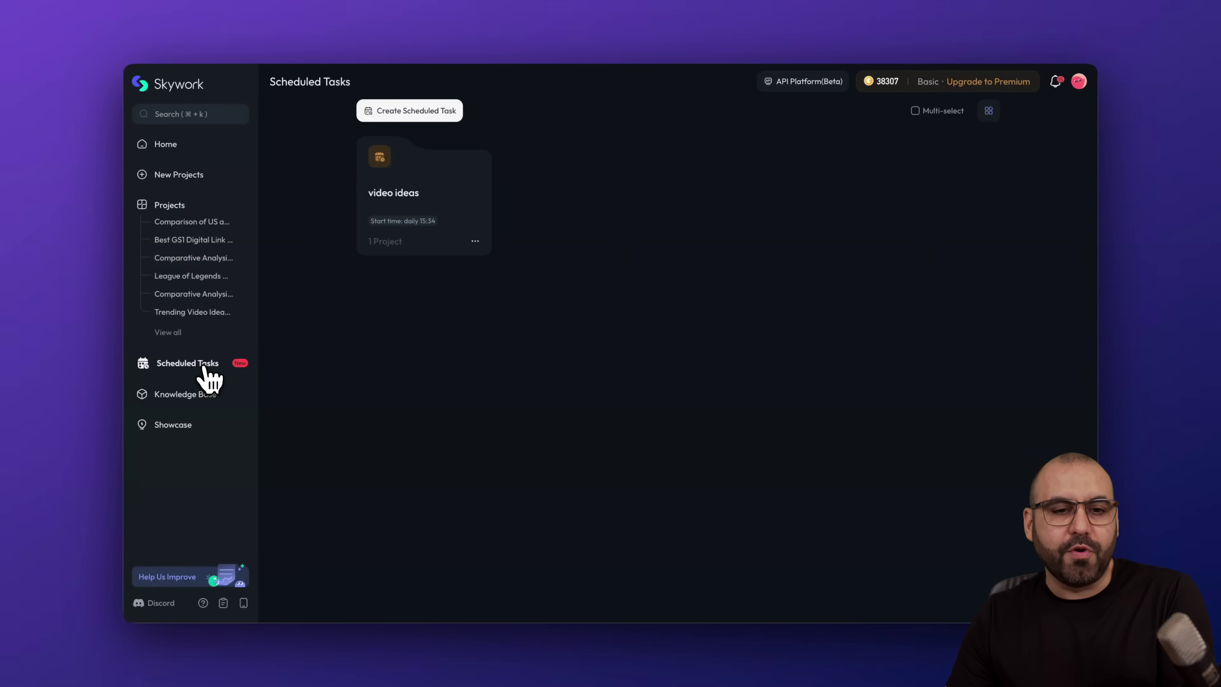
Try a new scheduled task with the Daily Stock Analysis prompt, check launch options, cancel, then open Knowledge Base.
{"action": "left_click", "coordinate": [412, 114]}
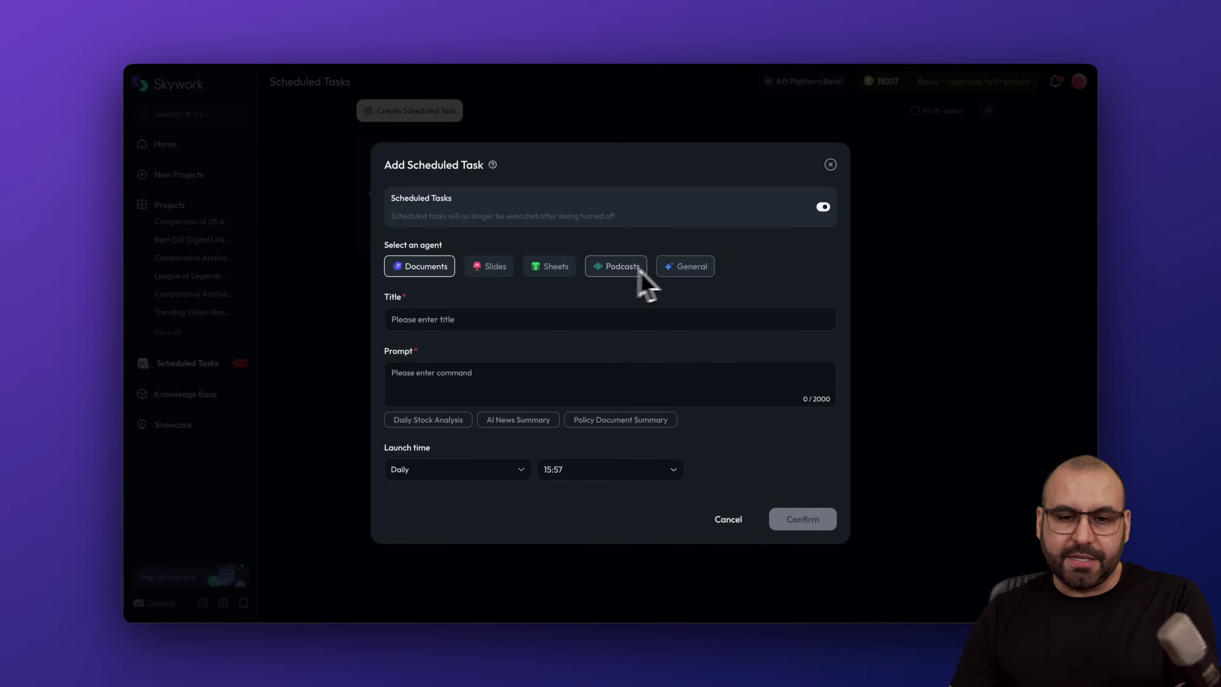
{"action": "left_click", "coordinate": [452, 377]}
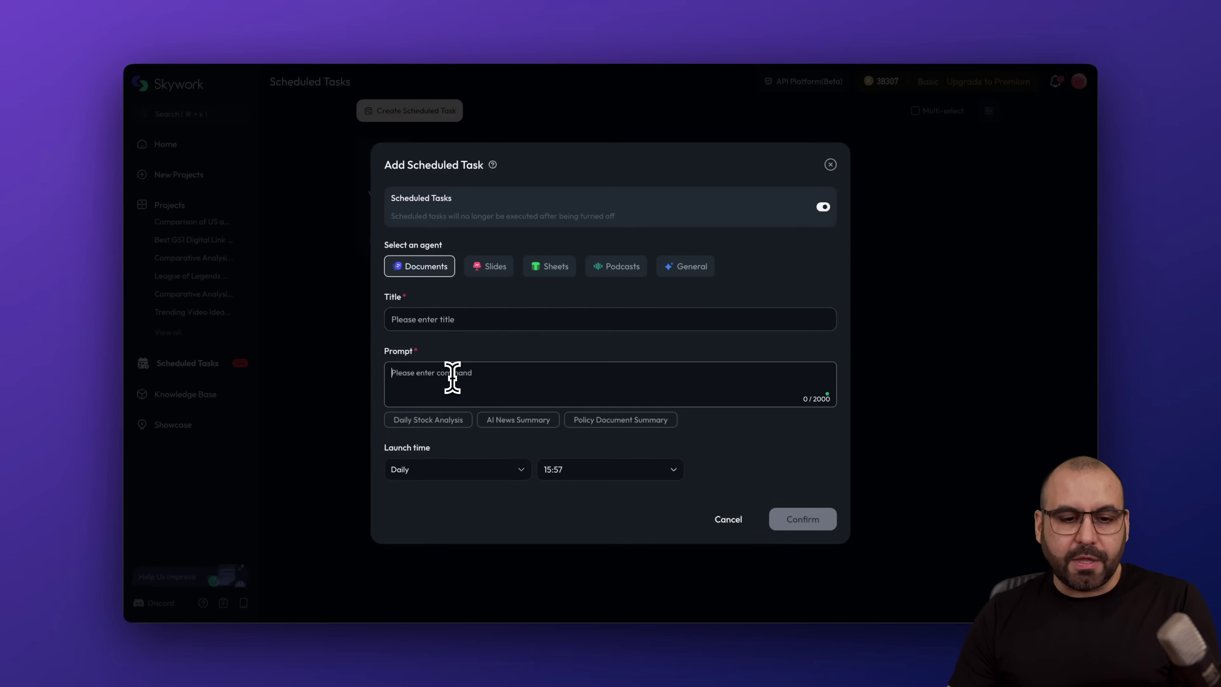
{"action": "left_click", "coordinate": [442, 423]}
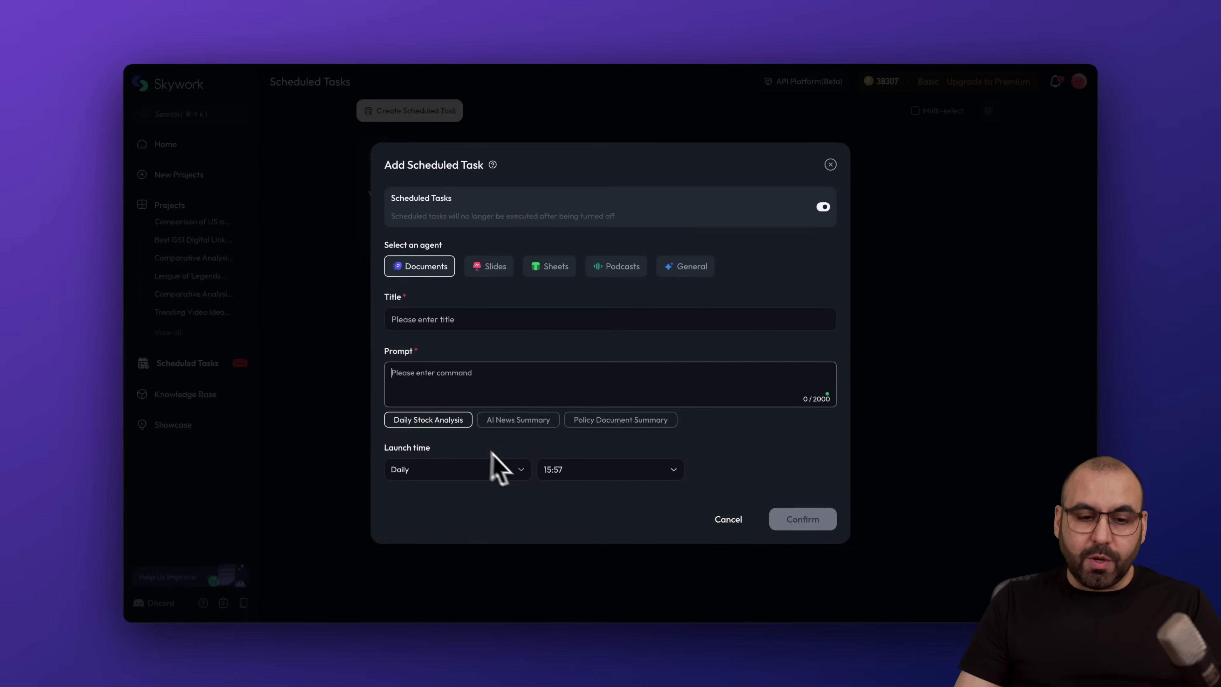
{"action": "left_click", "coordinate": [517, 469]}
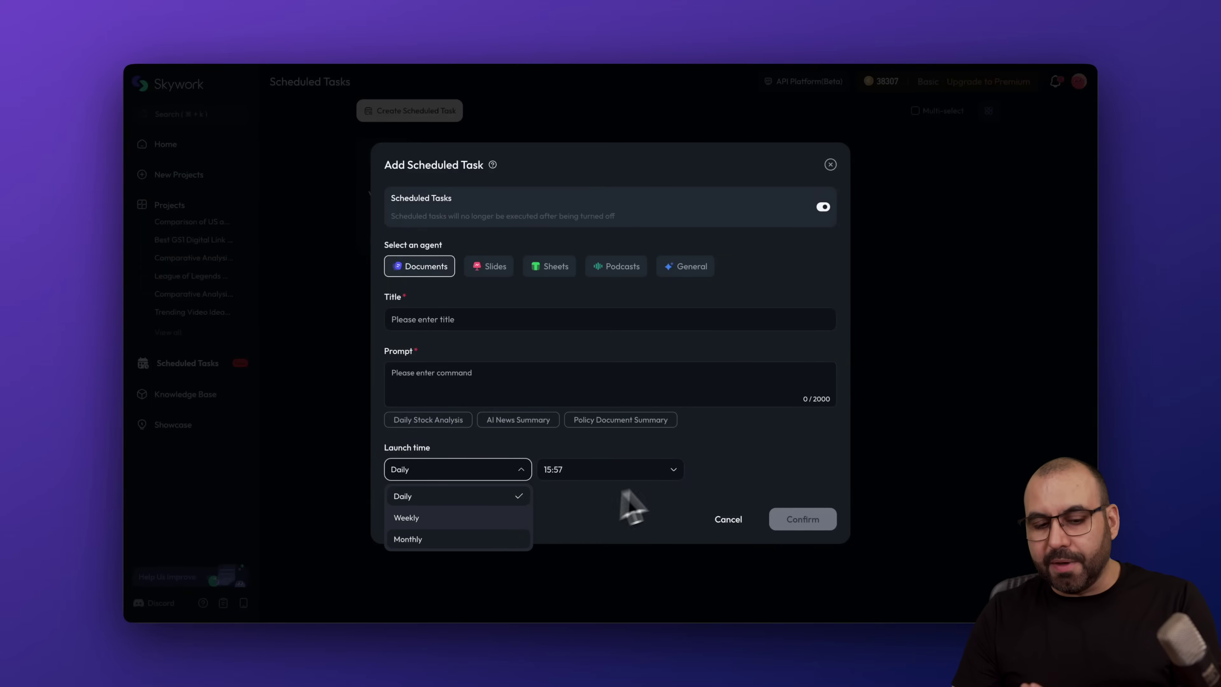
{"action": "left_click", "coordinate": [671, 470]}
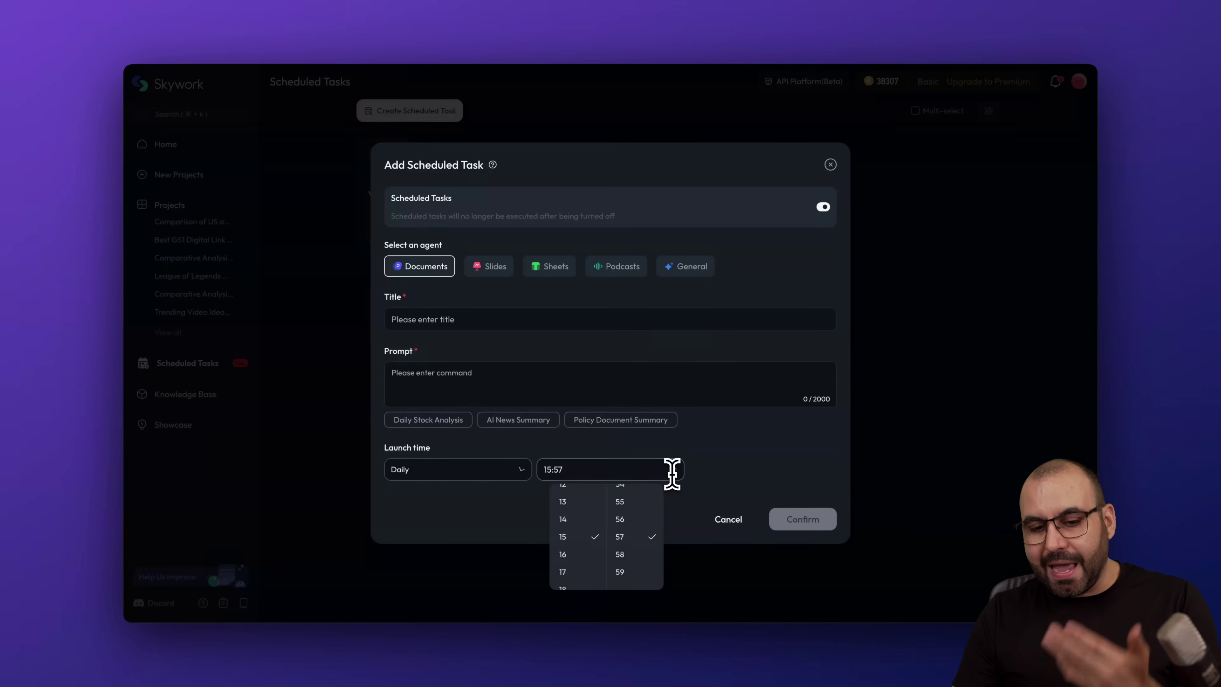
{"action": "left_click", "coordinate": [731, 519]}
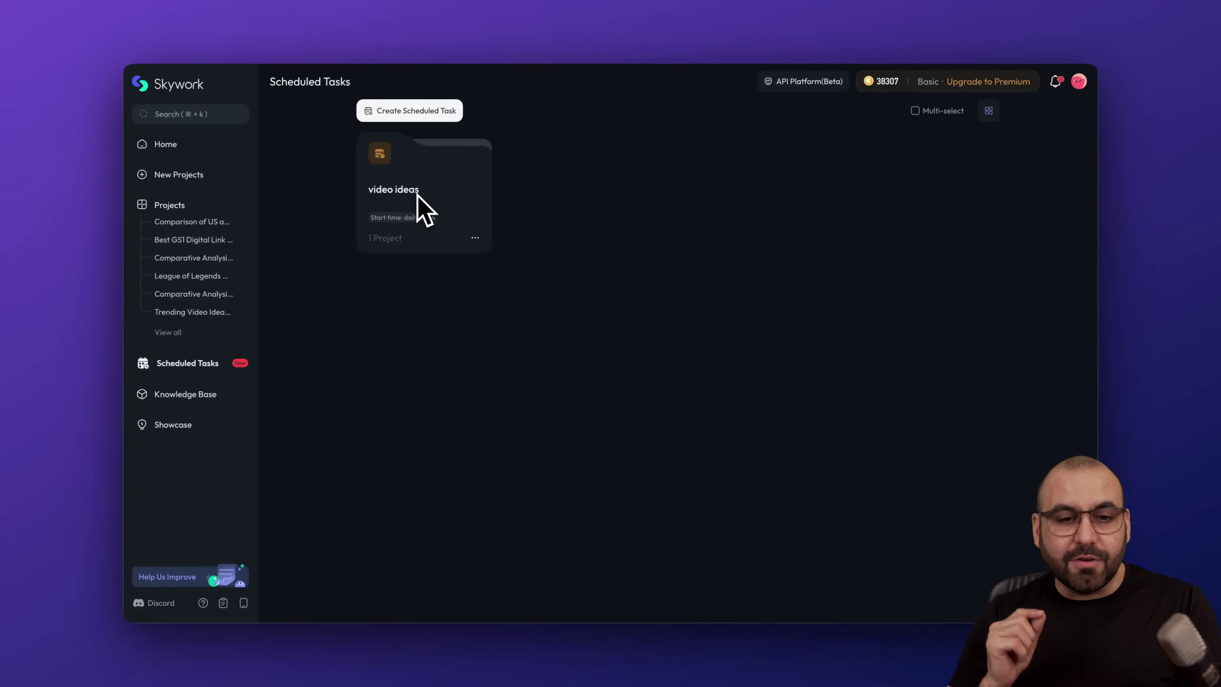
{"action": "left_click", "coordinate": [191, 395]}
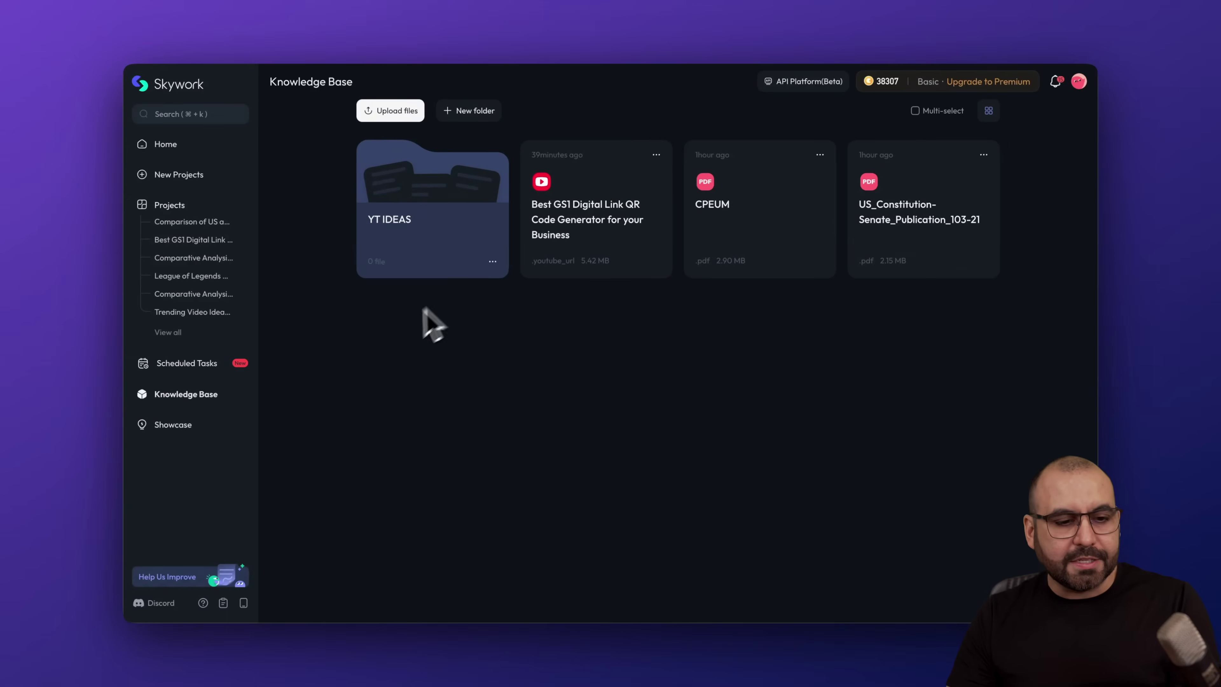
Glance at the Showcase gallery of example outputs, then return to the Home page.
{"action": "left_click", "coordinate": [164, 427]}
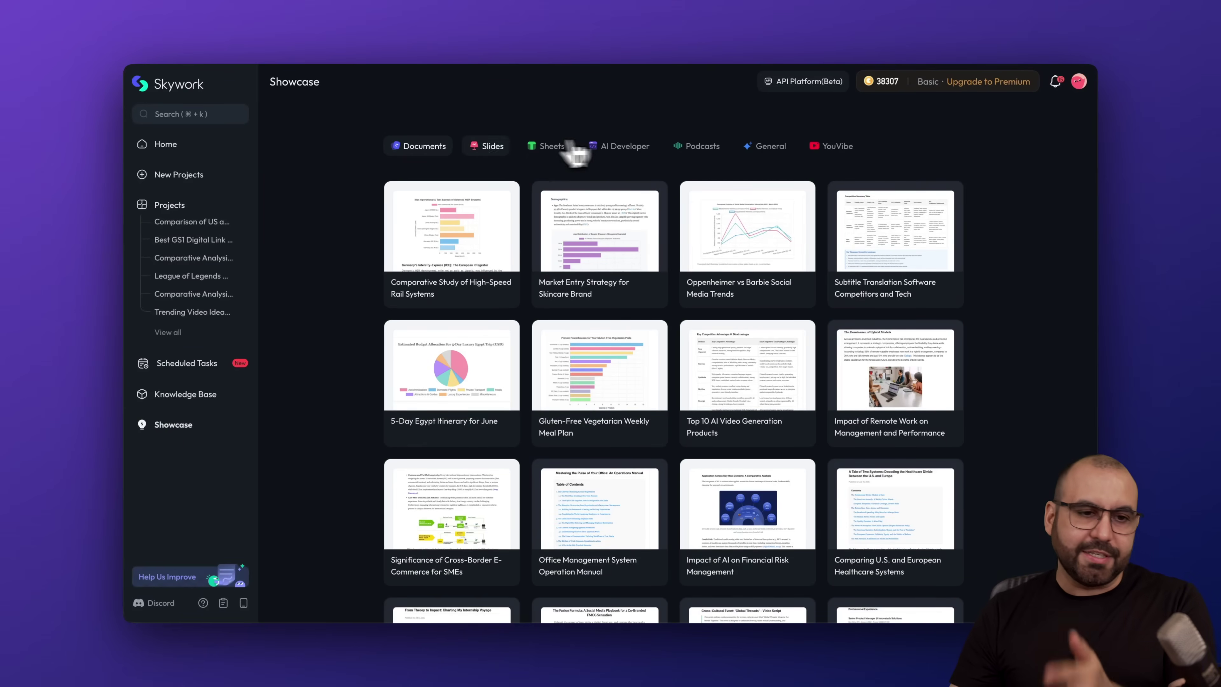
{"action": "left_click", "coordinate": [223, 149]}
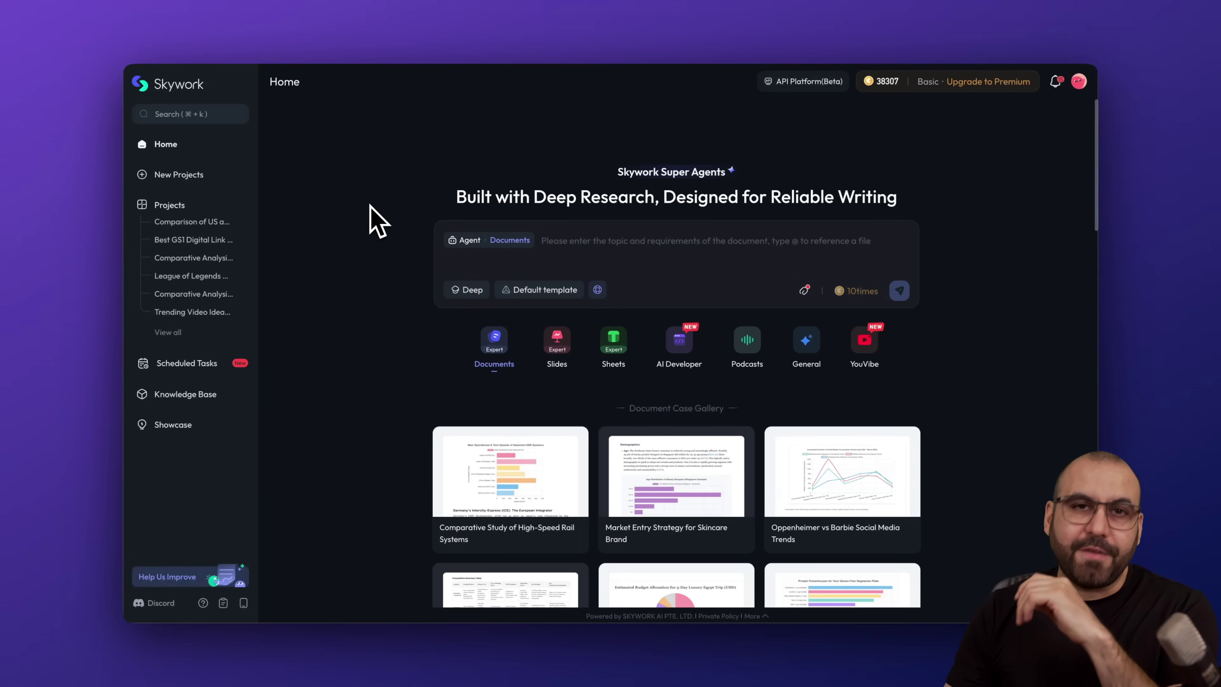